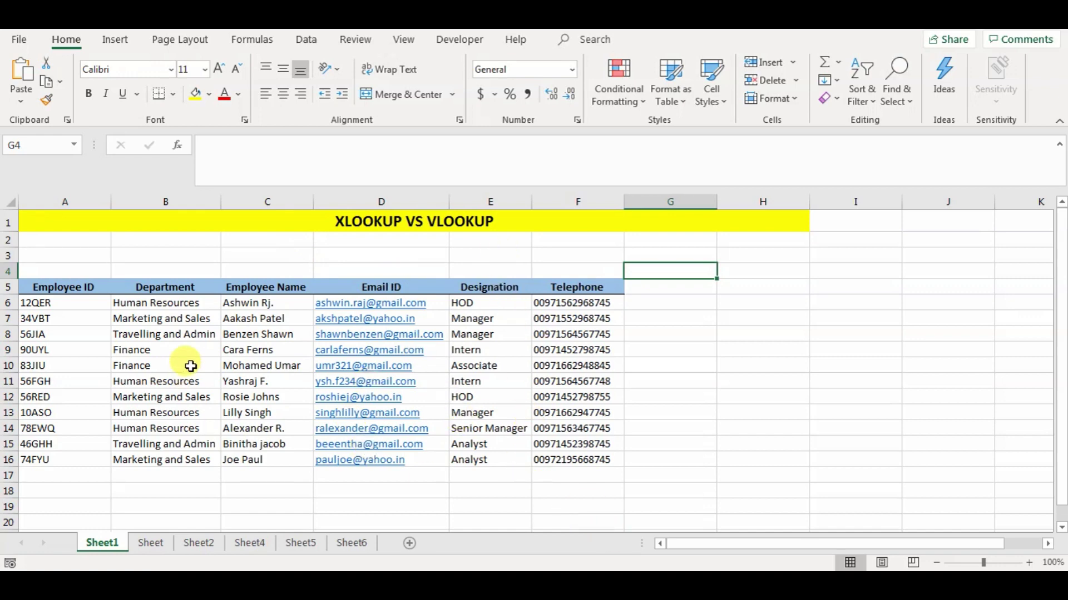
pyautogui.moveTo(186, 303); pyautogui.dragTo(203, 458)
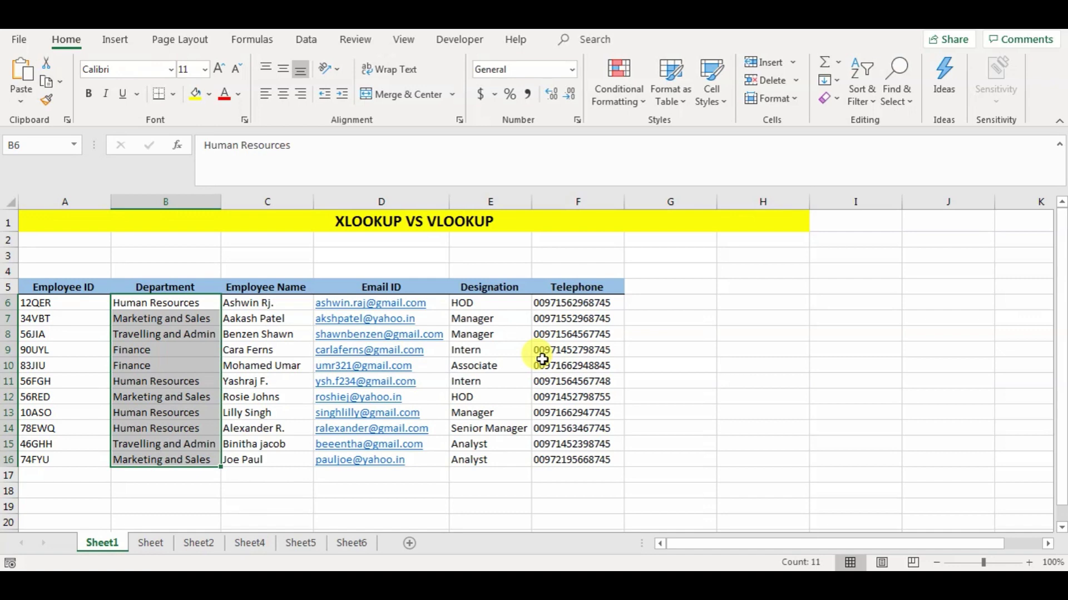
pyautogui.moveTo(240, 463)
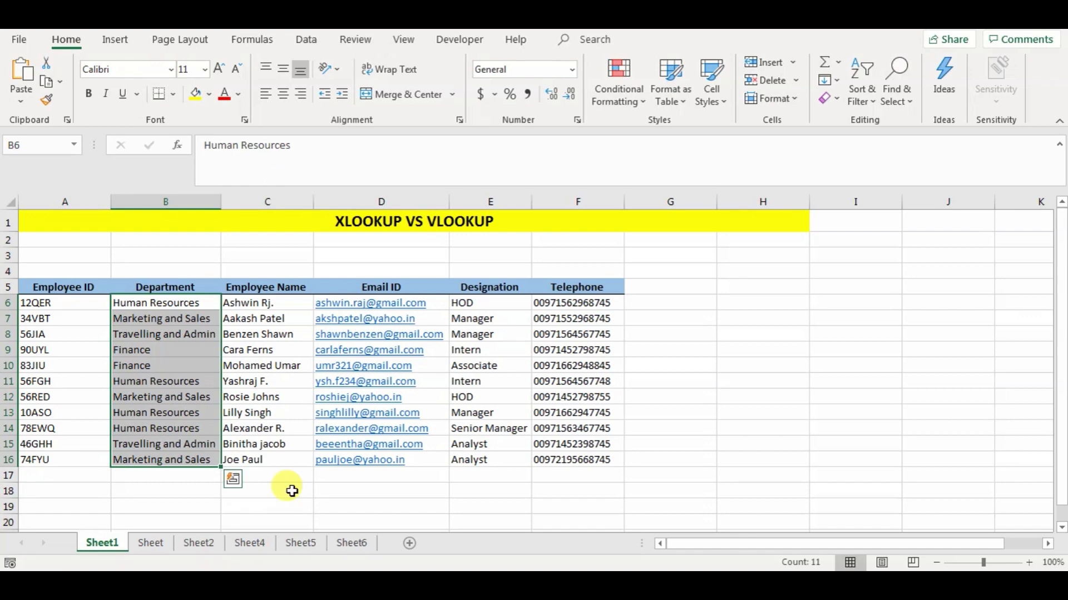
pyautogui.doubleClick(292, 491)
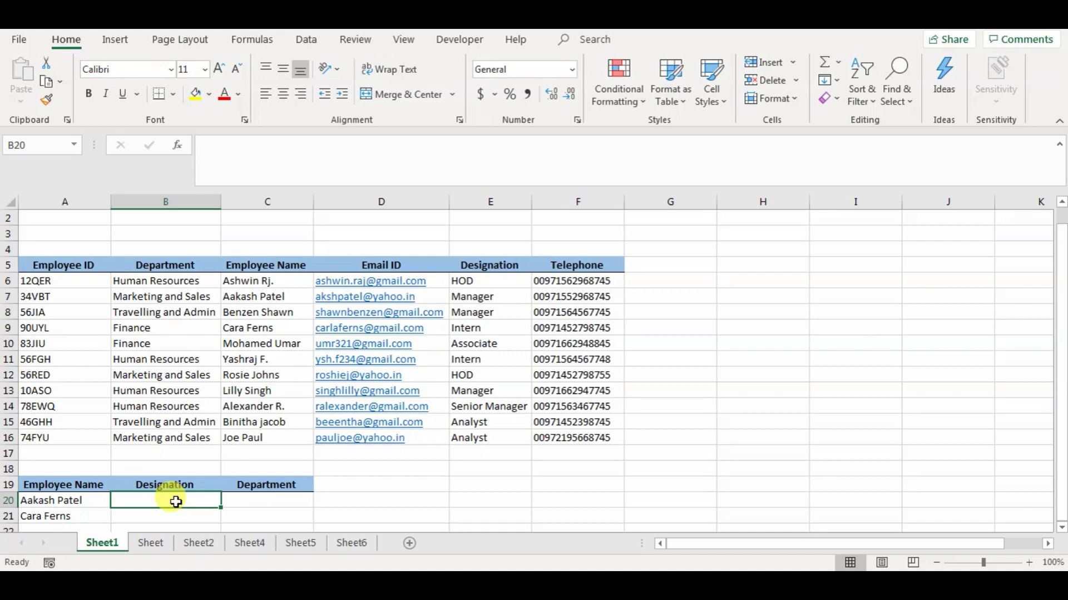
# Step: Start an XLOOKUP formula in B20 with A20 as lookup value and the absolute Employee Name range $C$6:$C$16 as lookup array
pyautogui.doubleClick(175, 502)
pyautogui.write('=x')
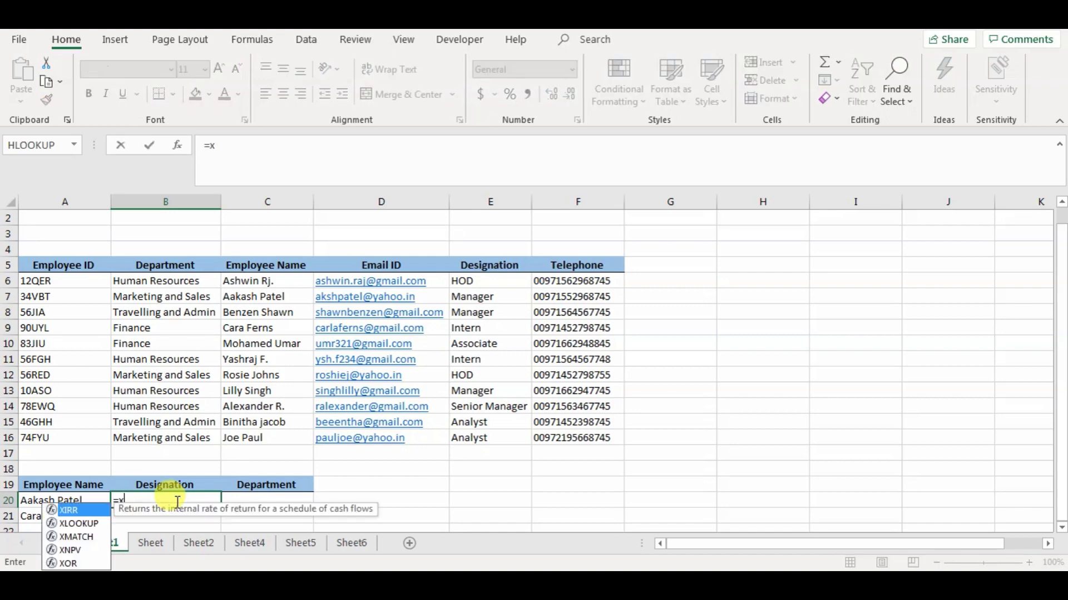
pyautogui.write('lookup(')
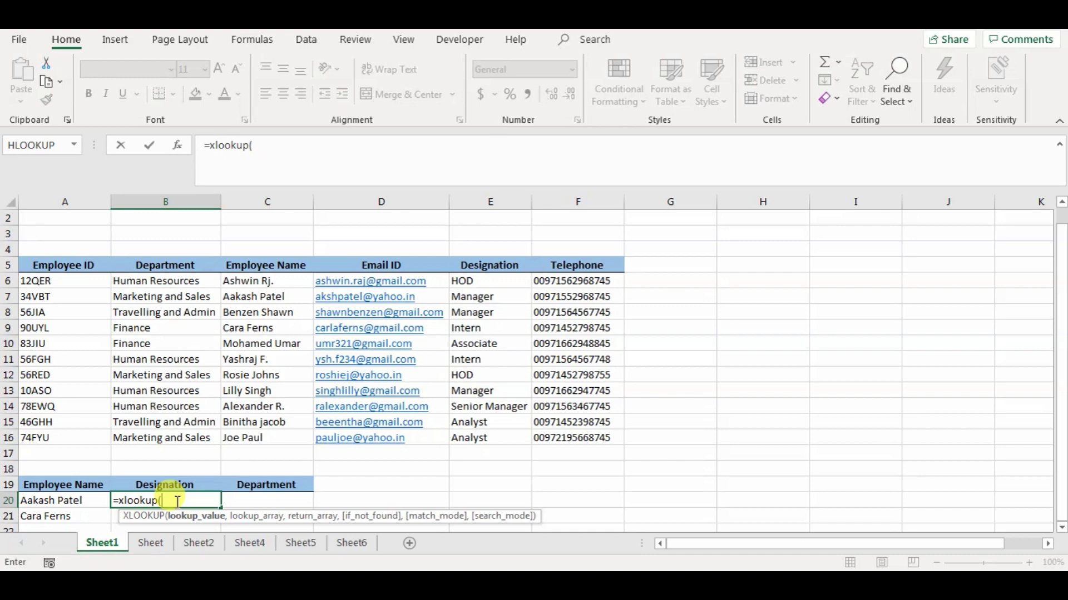
pyautogui.click(88, 500)
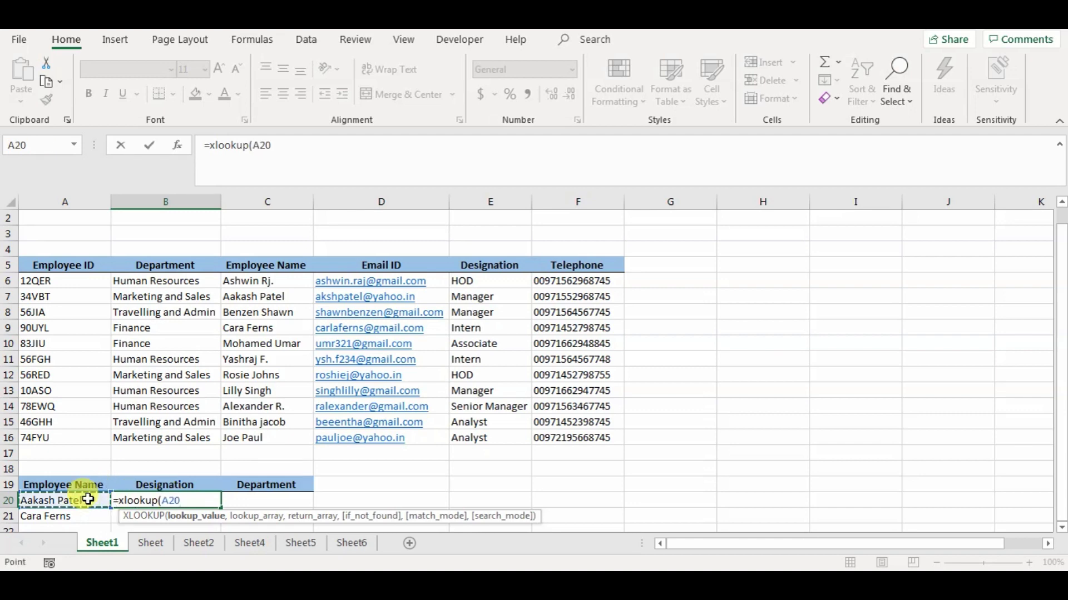
pyautogui.write(',')
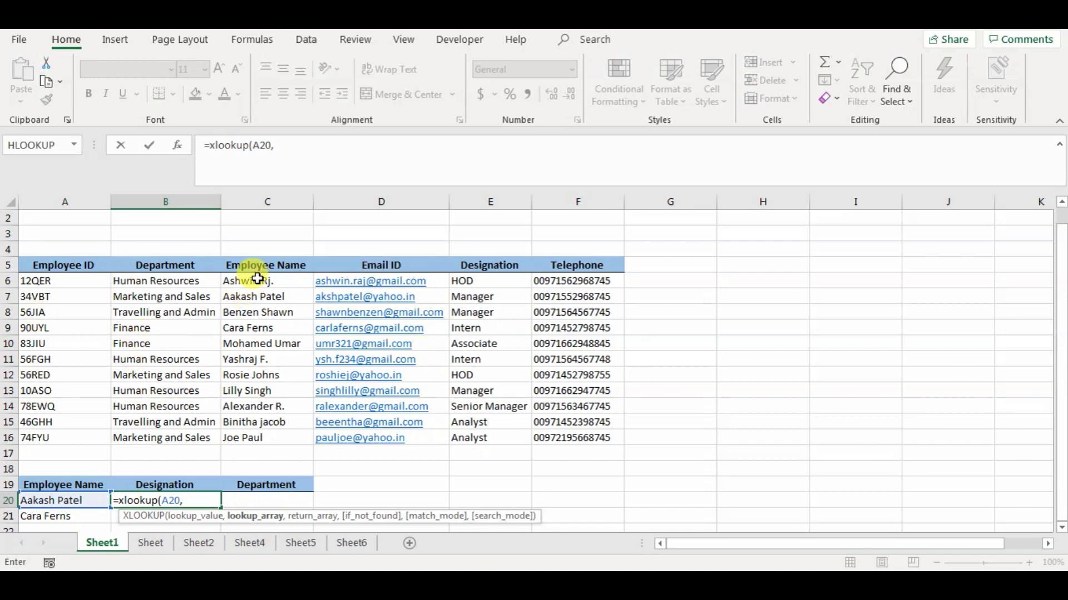
pyautogui.moveTo(259, 280); pyautogui.dragTo(267, 422)
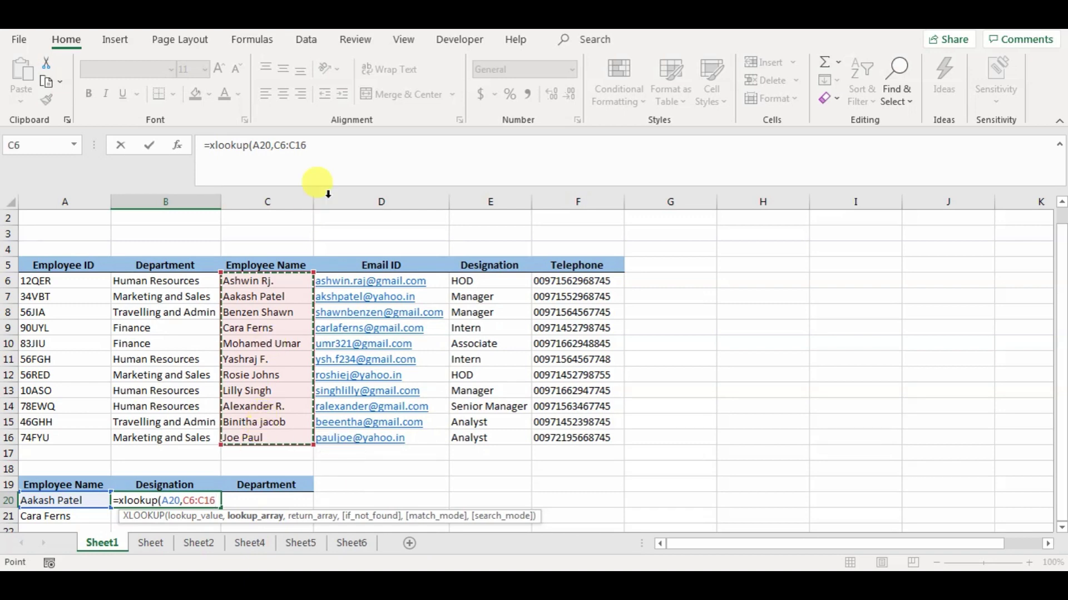
pyautogui.moveTo(307, 145); pyautogui.dragTo(277, 143)
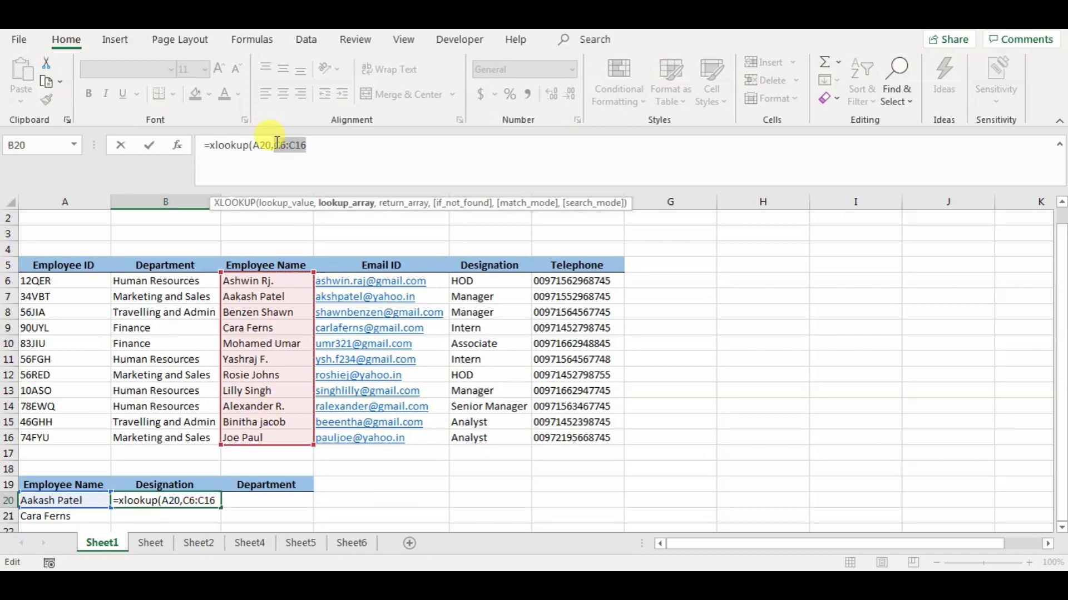
pyautogui.press('F4')
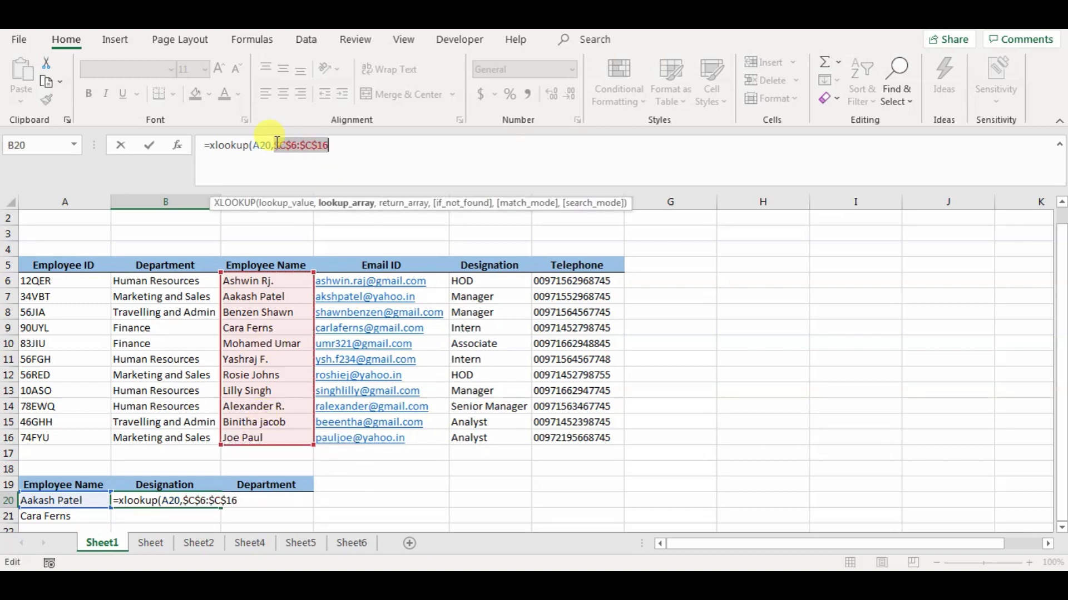
pyautogui.click(332, 139)
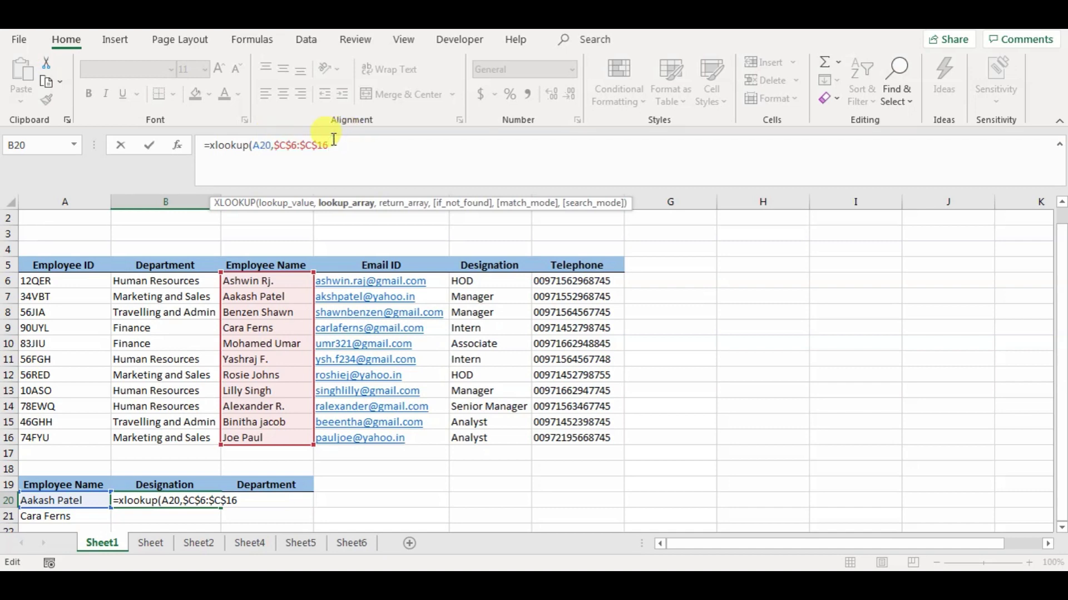
pyautogui.write(',')
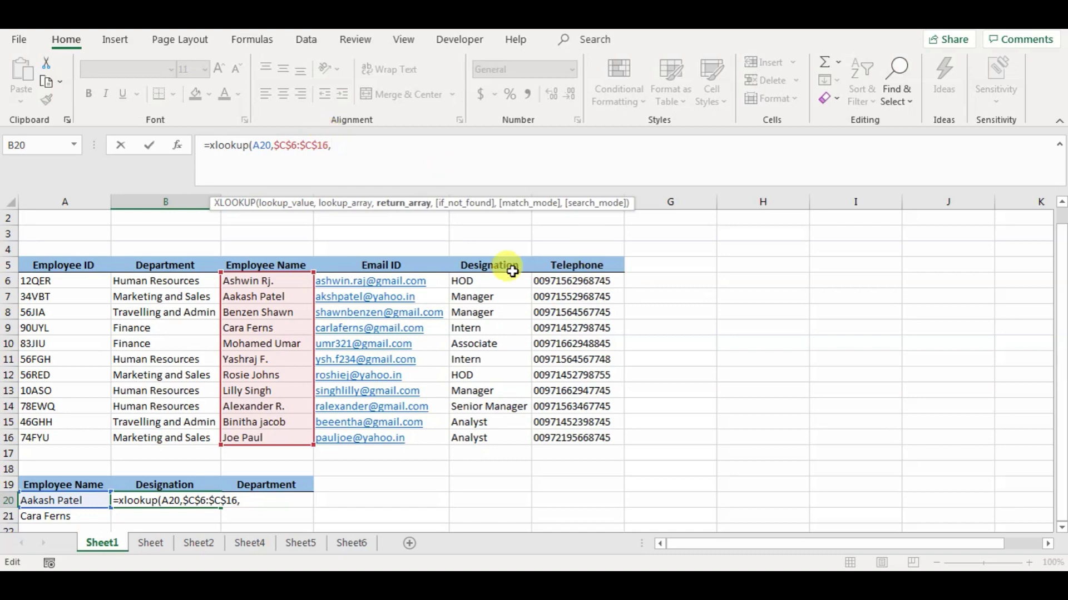
# Step: Complete the B20 formula with the absolute Designation range $E$6:$E$16 as return array
pyautogui.moveTo(494, 283); pyautogui.dragTo(479, 430)
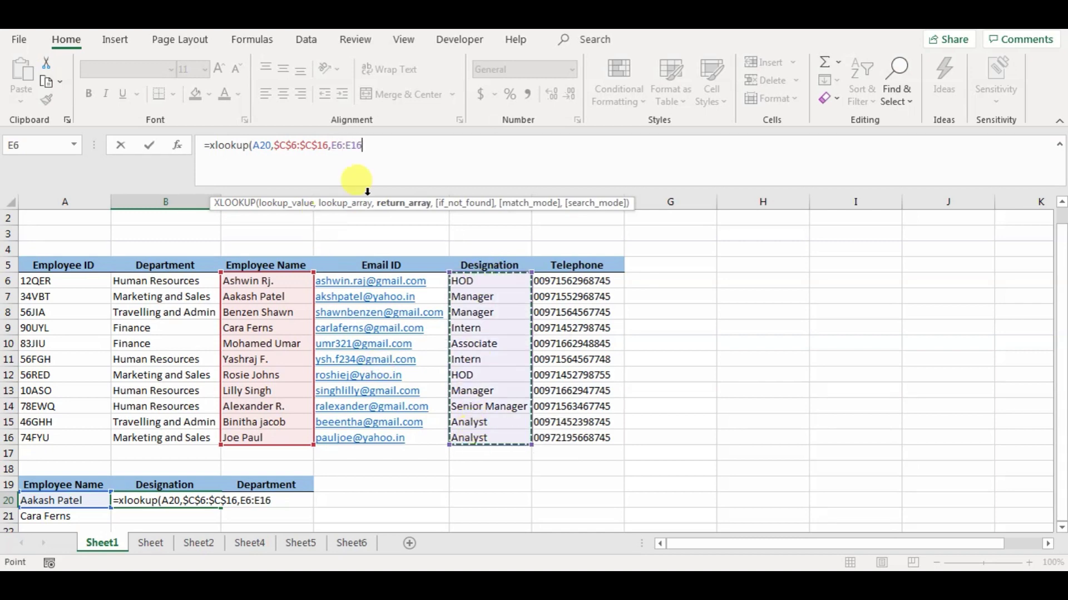
pyautogui.click(374, 145)
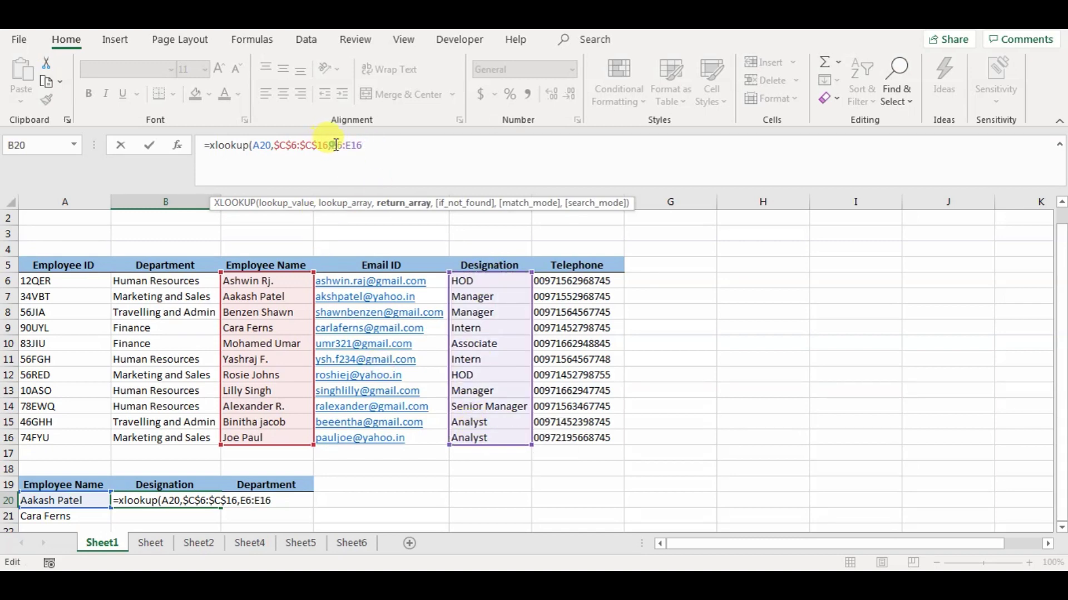
pyautogui.moveTo(332, 145); pyautogui.dragTo(382, 147)
pyautogui.press('F4')
pyautogui.click(391, 146)
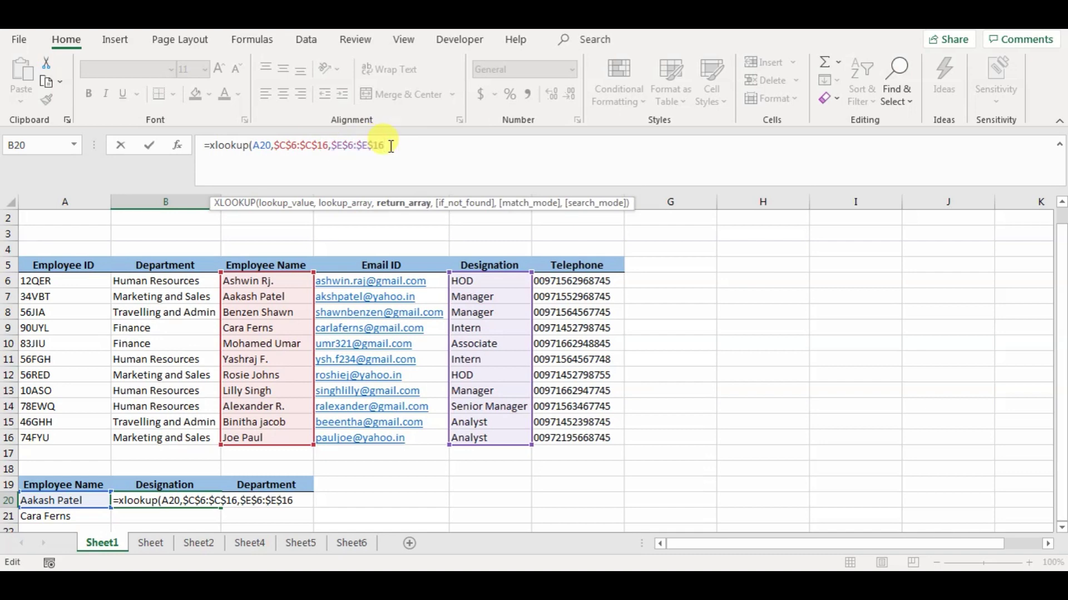
pyautogui.write(')')
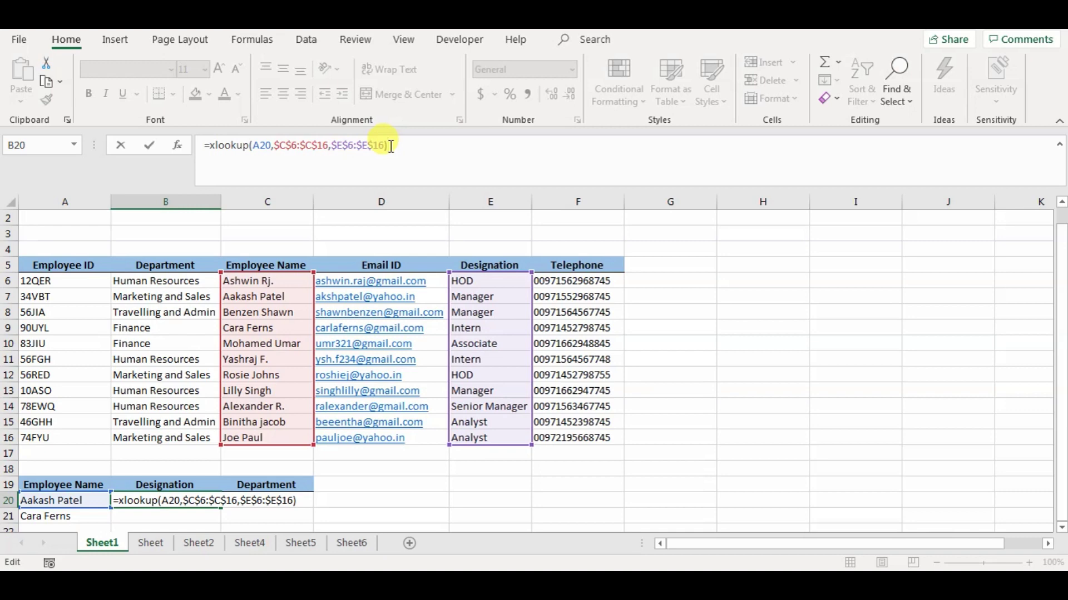
pyautogui.press('Return')
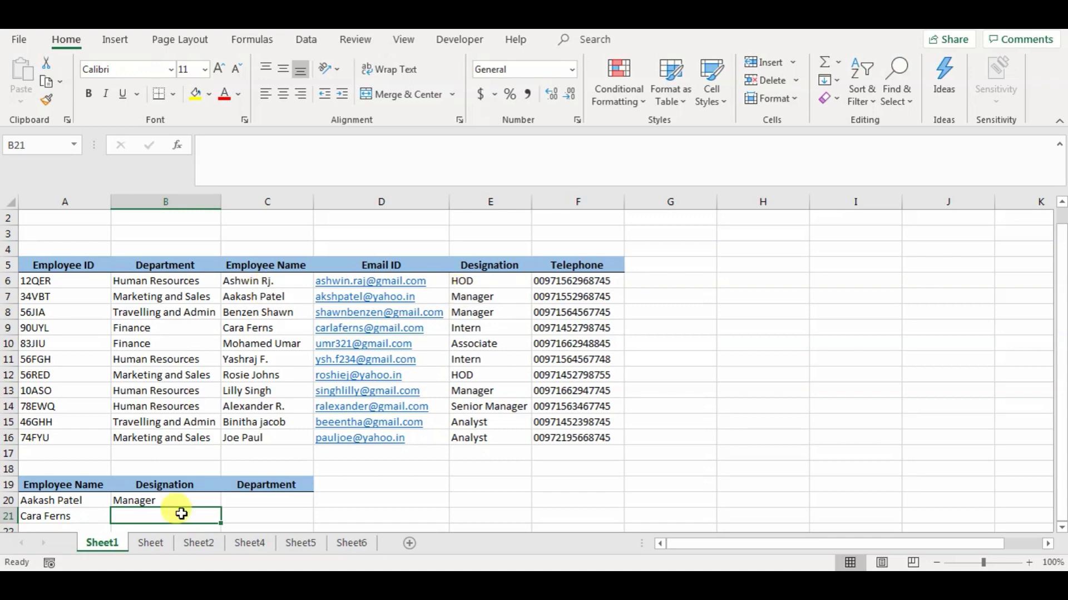
# Step: Start an XLOOKUP formula in B21 with A21 as lookup value and the absolute Employee Name range $C$6:$C$16 as lookup array
pyautogui.write('=xl')
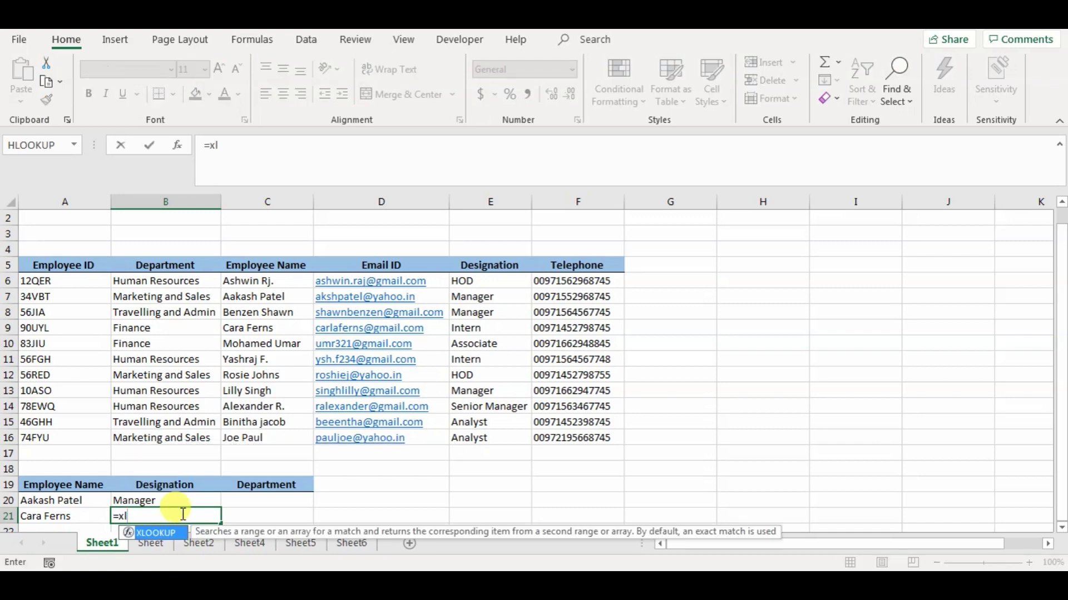
pyautogui.write('ookup(')
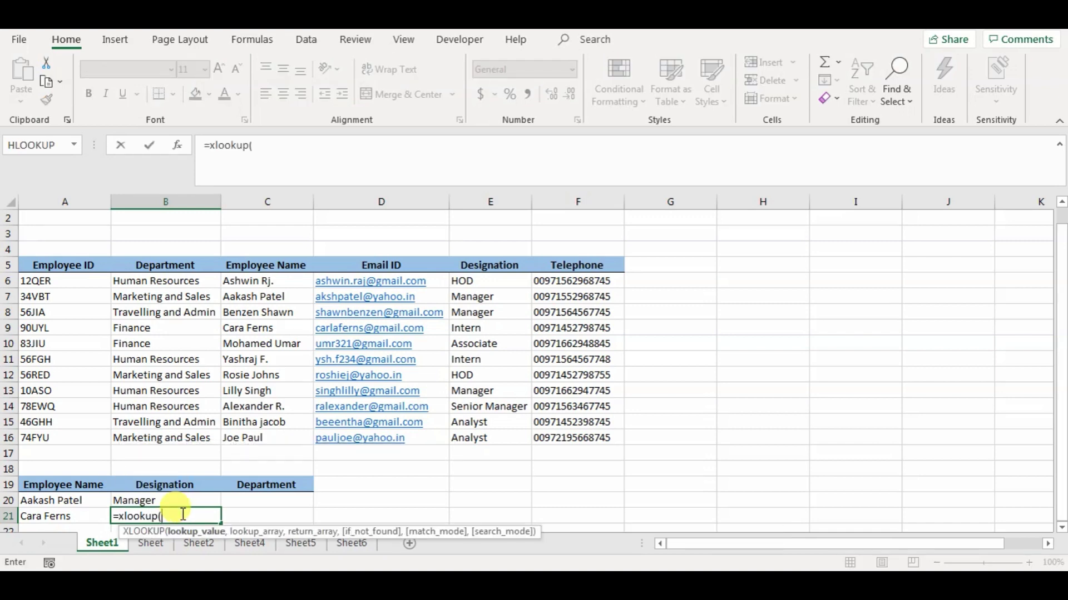
pyautogui.click(92, 516)
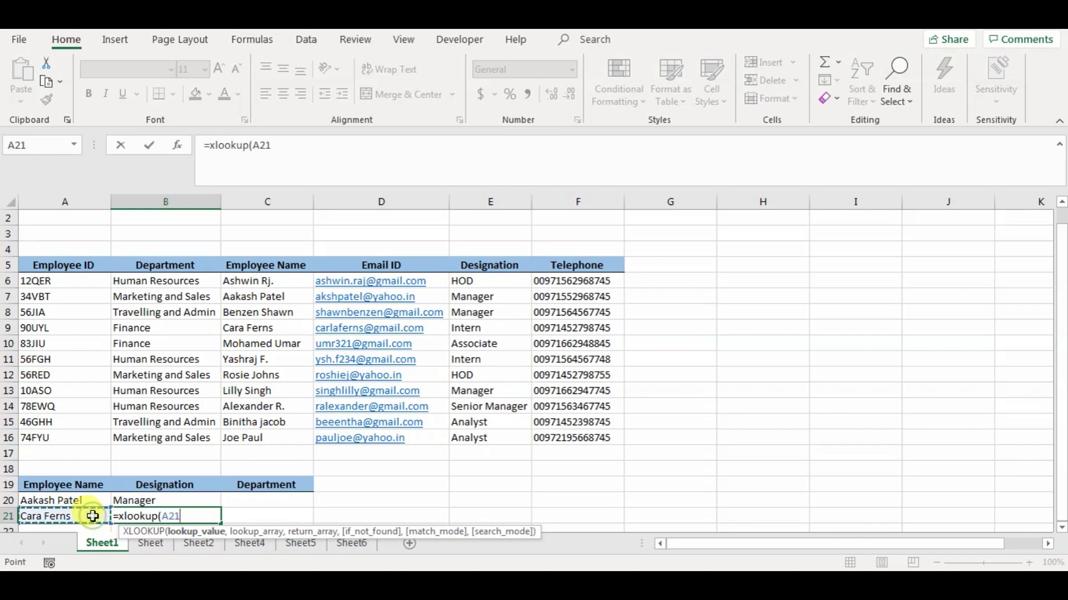
pyautogui.write(',')
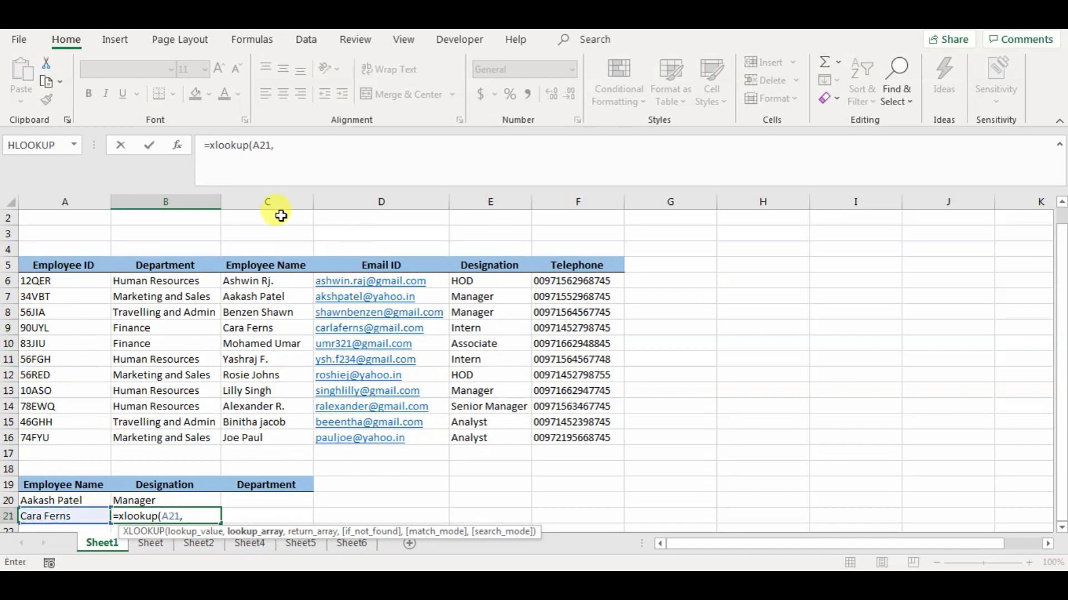
pyautogui.moveTo(272, 289); pyautogui.dragTo(272, 439)
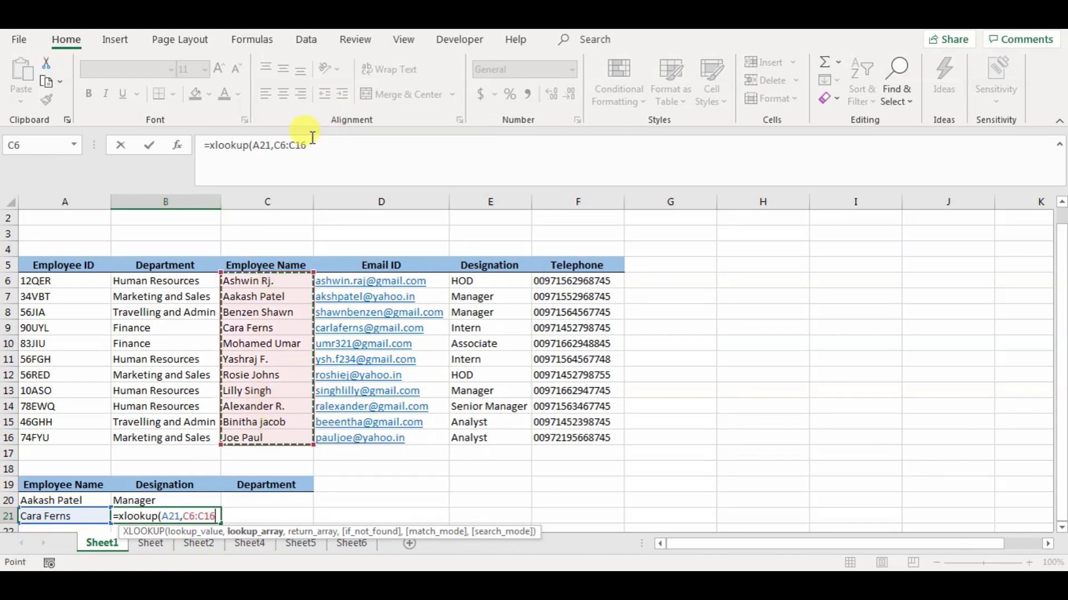
pyautogui.moveTo(306, 145); pyautogui.dragTo(278, 140)
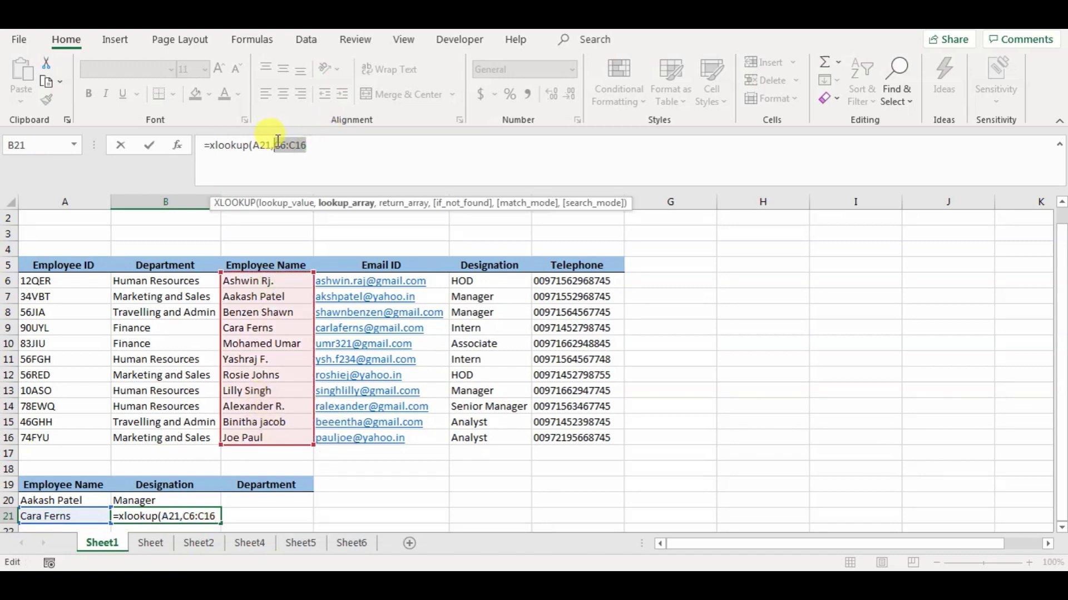
pyautogui.press('F4')
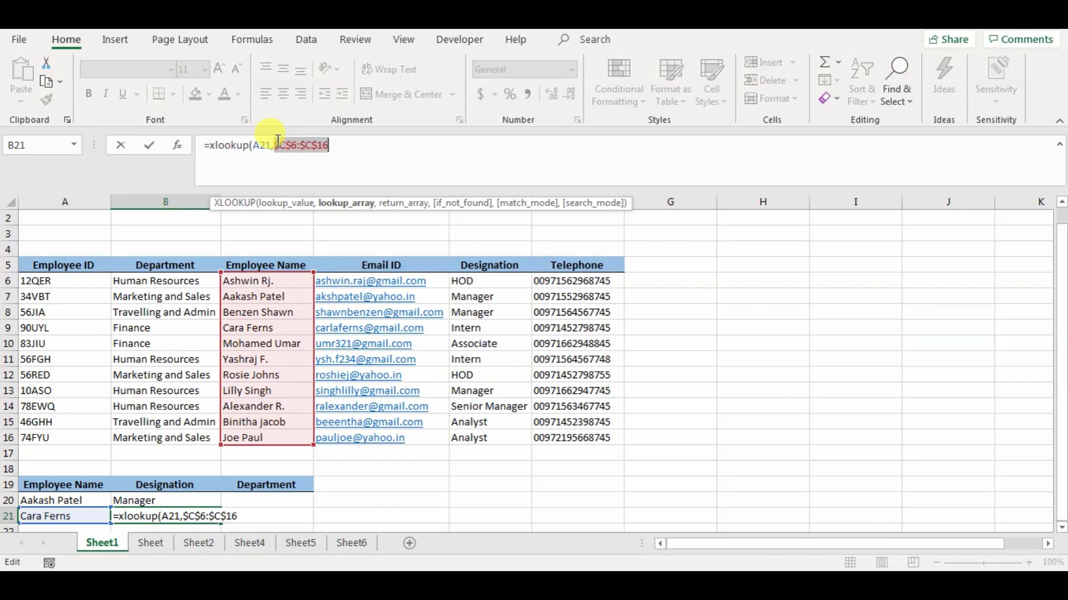
pyautogui.click(335, 140)
pyautogui.write(',')
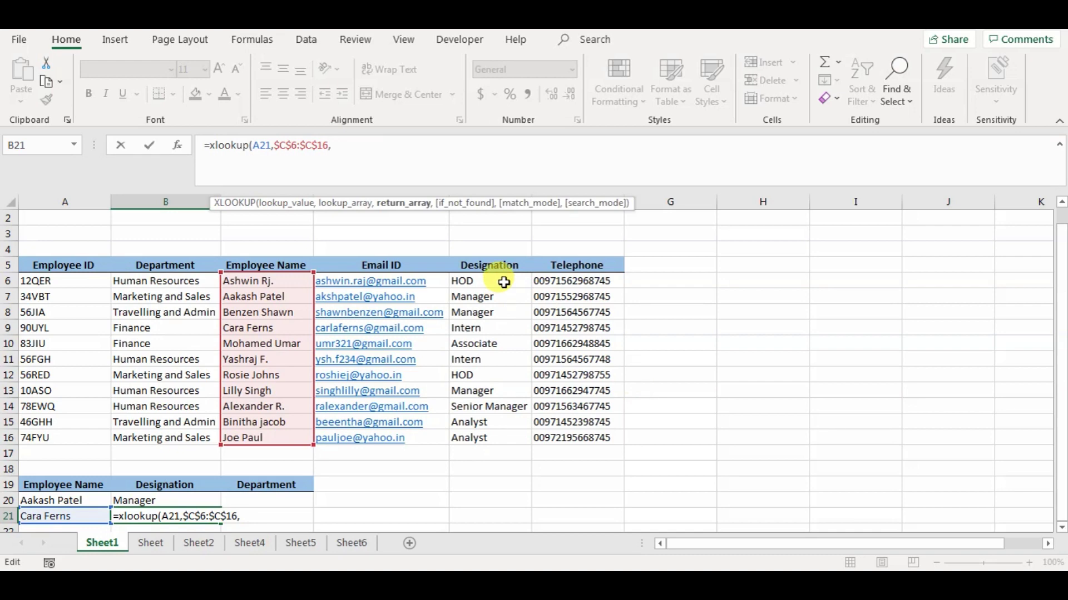
# Step: Complete the B21 formula with the absolute Designation range $E$6:$E$16 as return array
pyautogui.moveTo(503, 282); pyautogui.dragTo(512, 434)
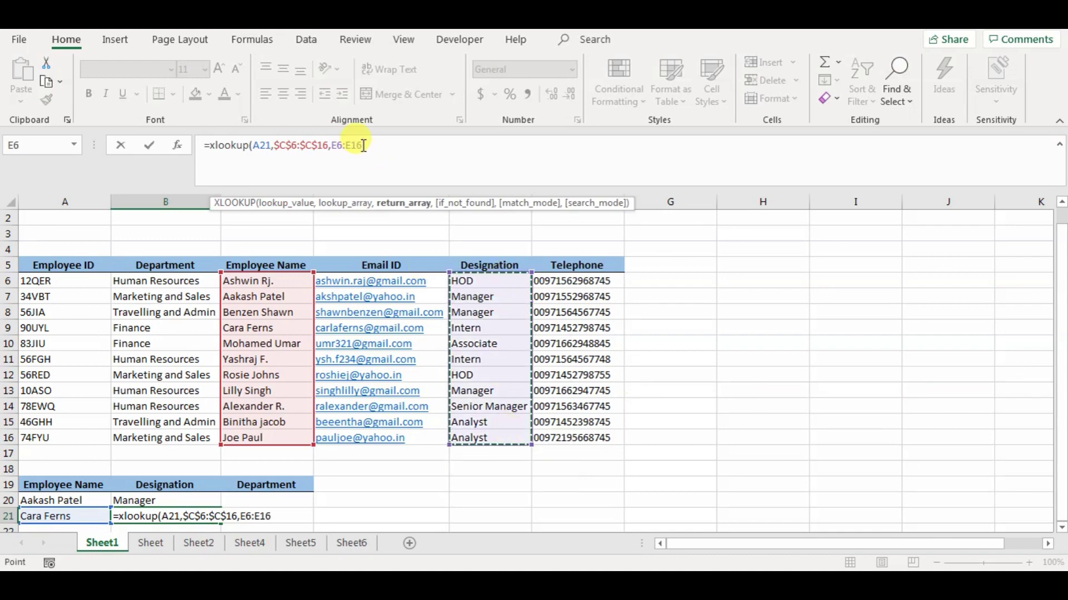
pyautogui.moveTo(362, 145); pyautogui.dragTo(335, 146)
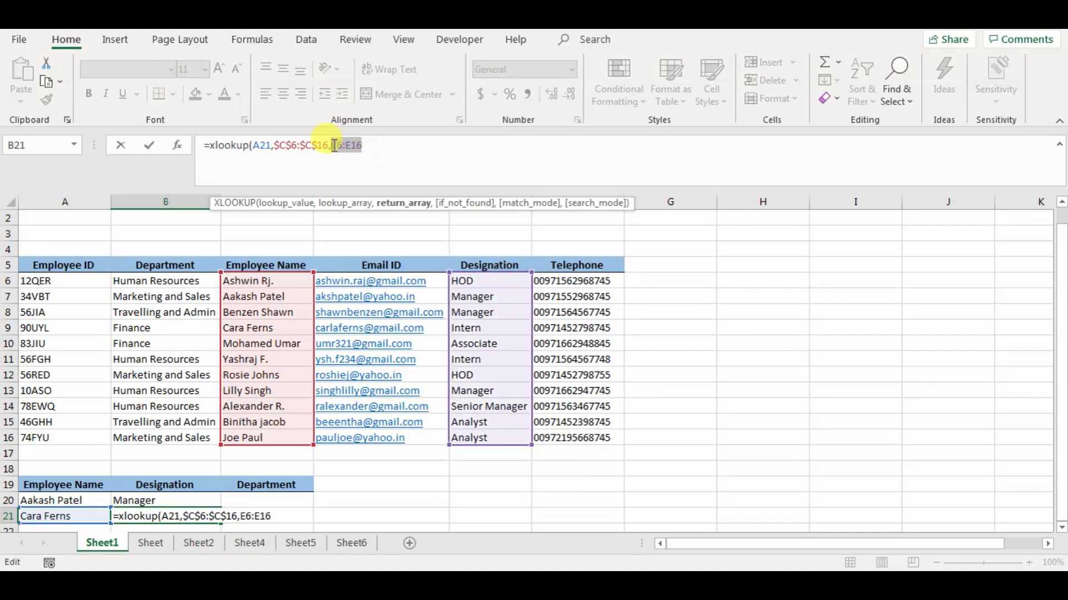
pyautogui.press('F4')
pyautogui.click(394, 145)
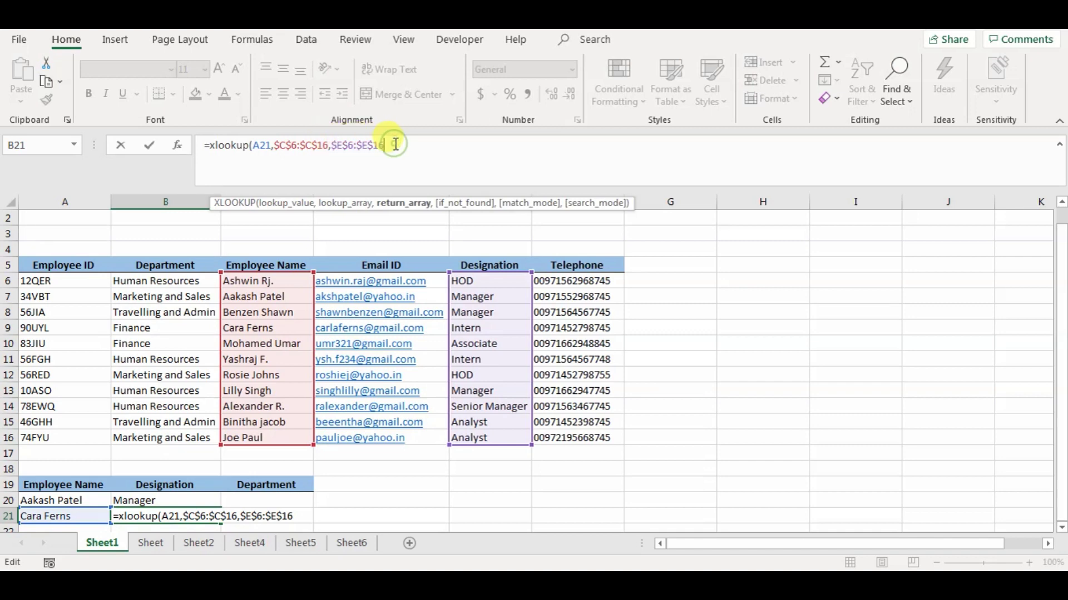
pyautogui.write(')')
pyautogui.press('Return')
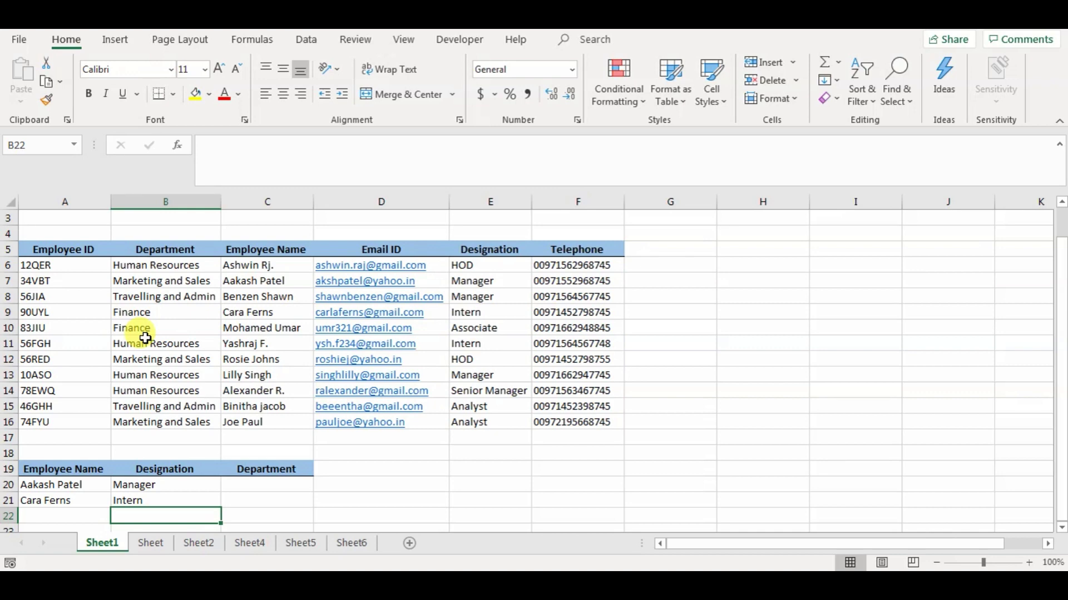
# Step: Start an XLOOKUP formula in C20 with A20 as lookup value and the absolute Employee Name range $C$6:$C$16 as lookup array
pyautogui.click(270, 485)
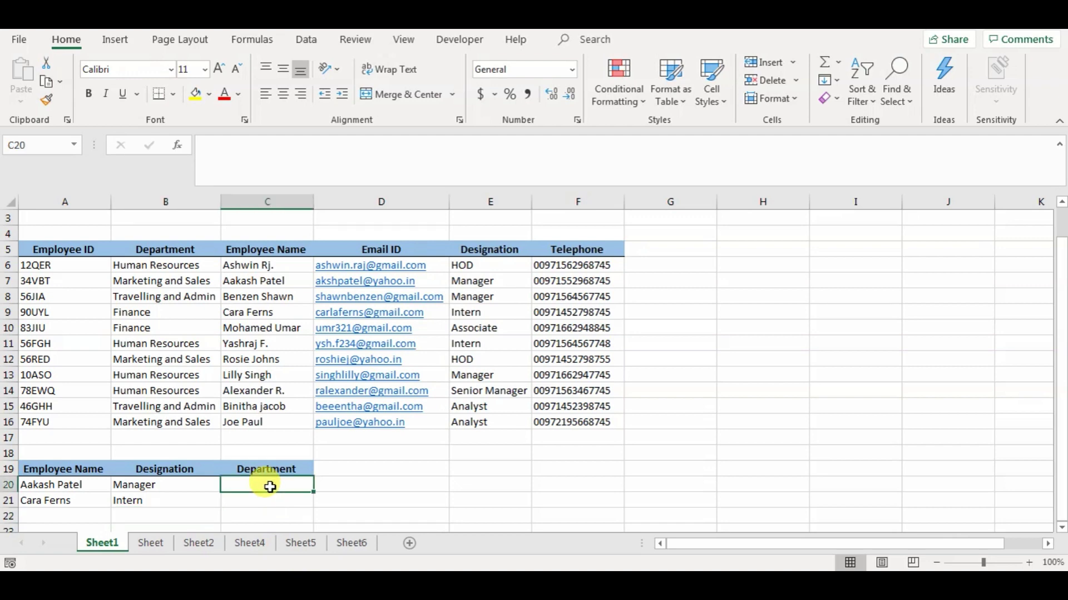
pyautogui.write('=')
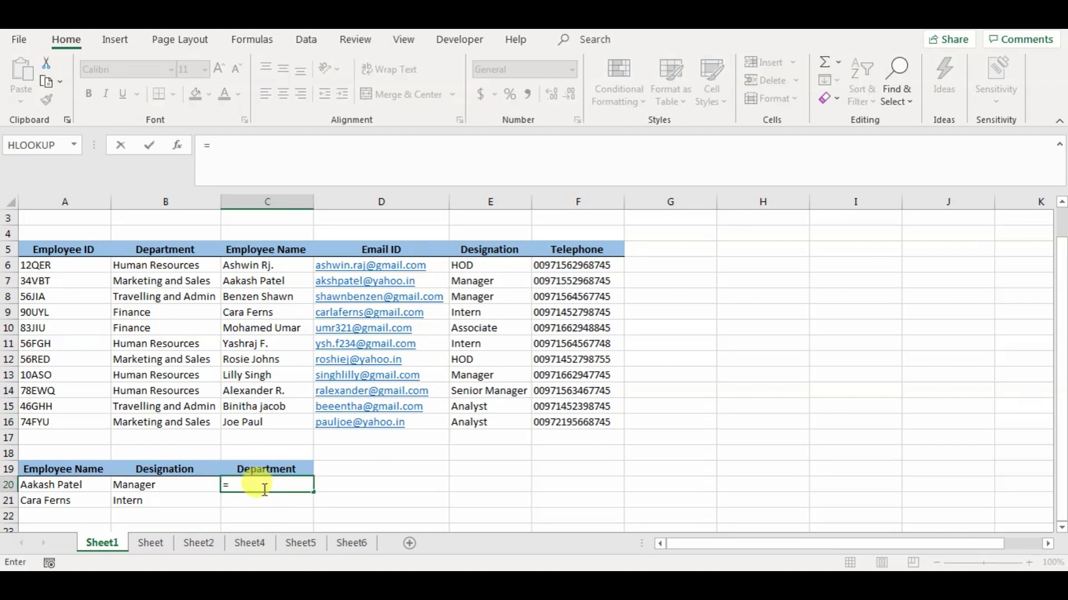
pyautogui.write('xlookup')
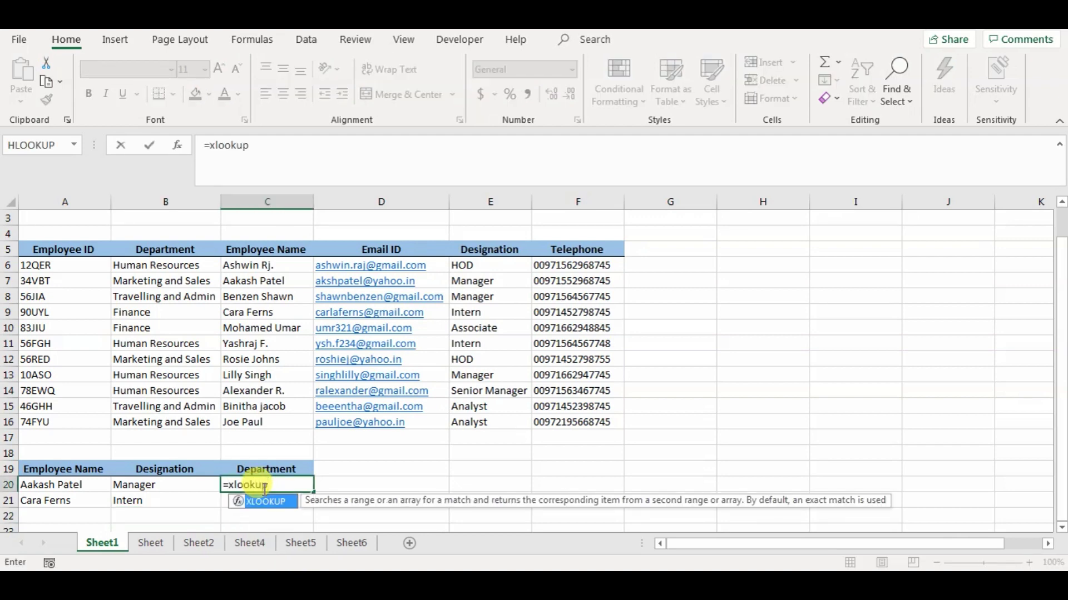
pyautogui.write('(')
pyautogui.click(75, 485)
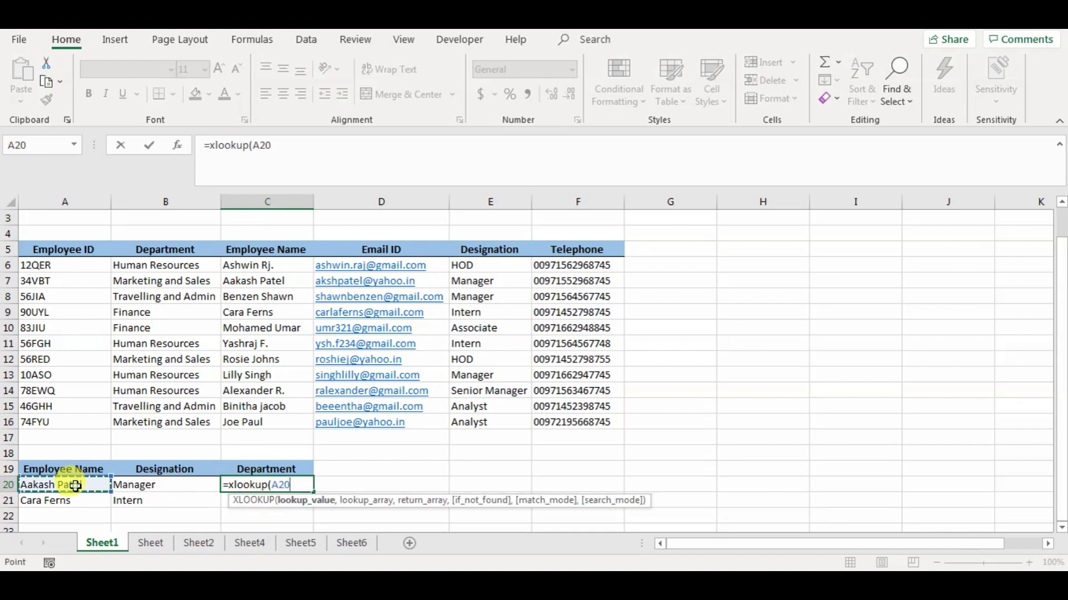
pyautogui.write(',')
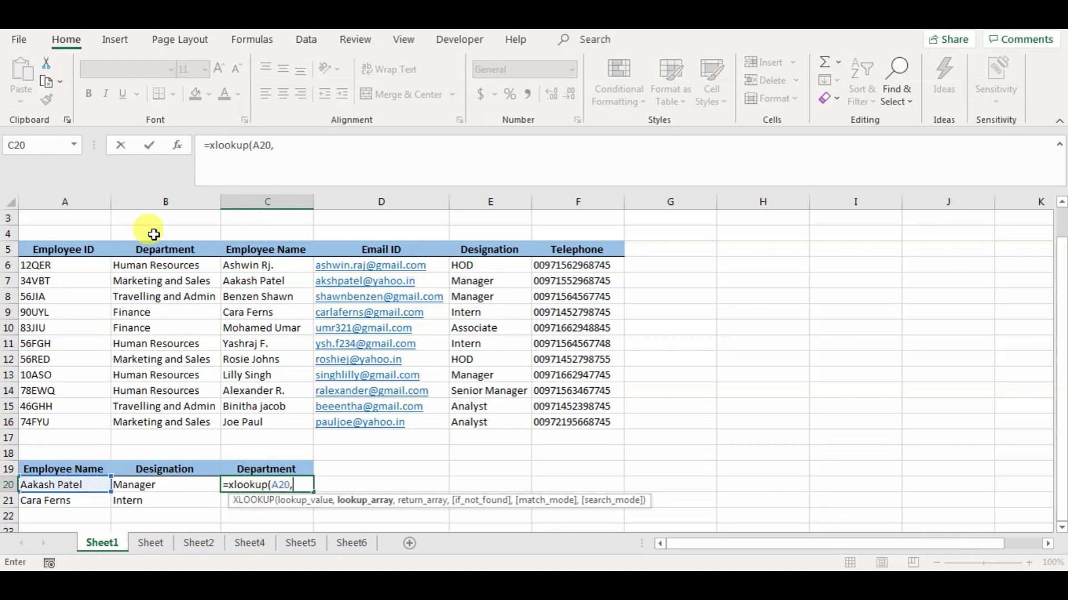
pyautogui.moveTo(253, 266); pyautogui.dragTo(258, 417)
pyautogui.moveTo(334, 147); pyautogui.dragTo(275, 146)
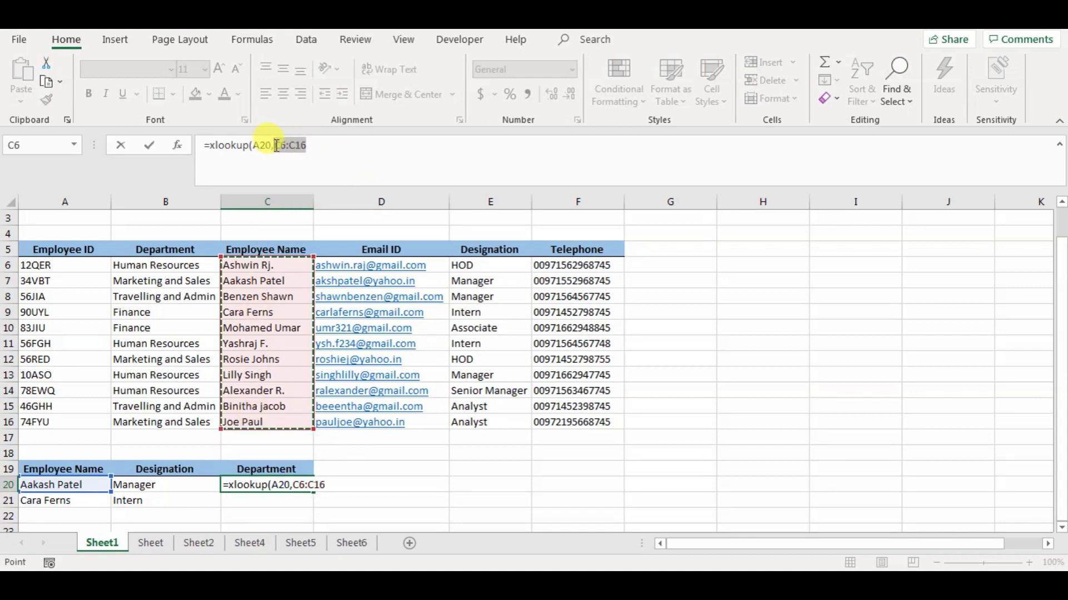
pyautogui.press('F4')
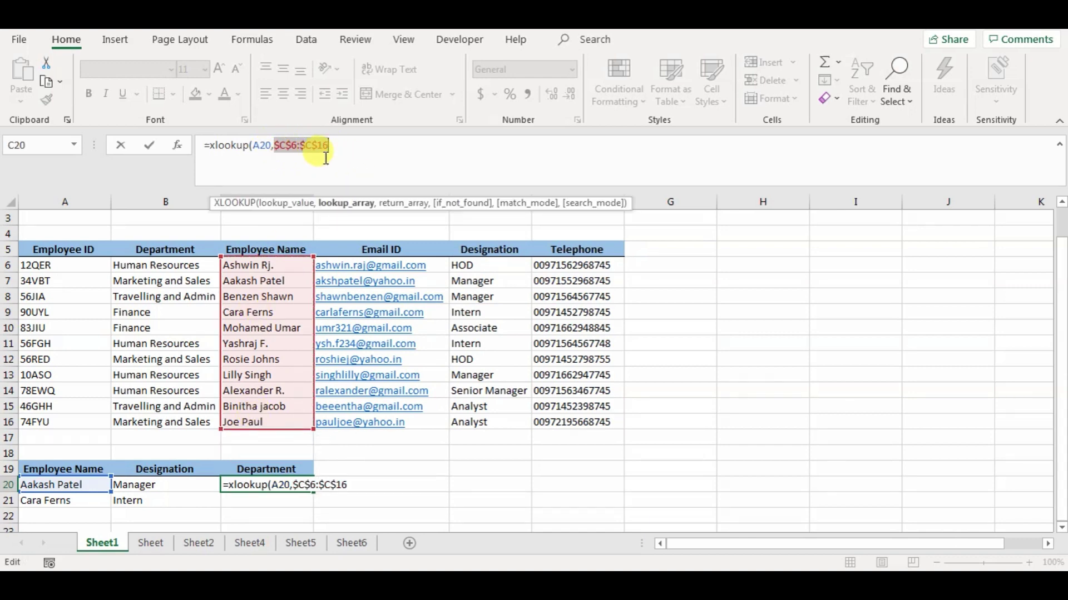
# Step: Complete the C20 formula with the absolute Department range $B$6:$B$16 as return array
pyautogui.write(',')
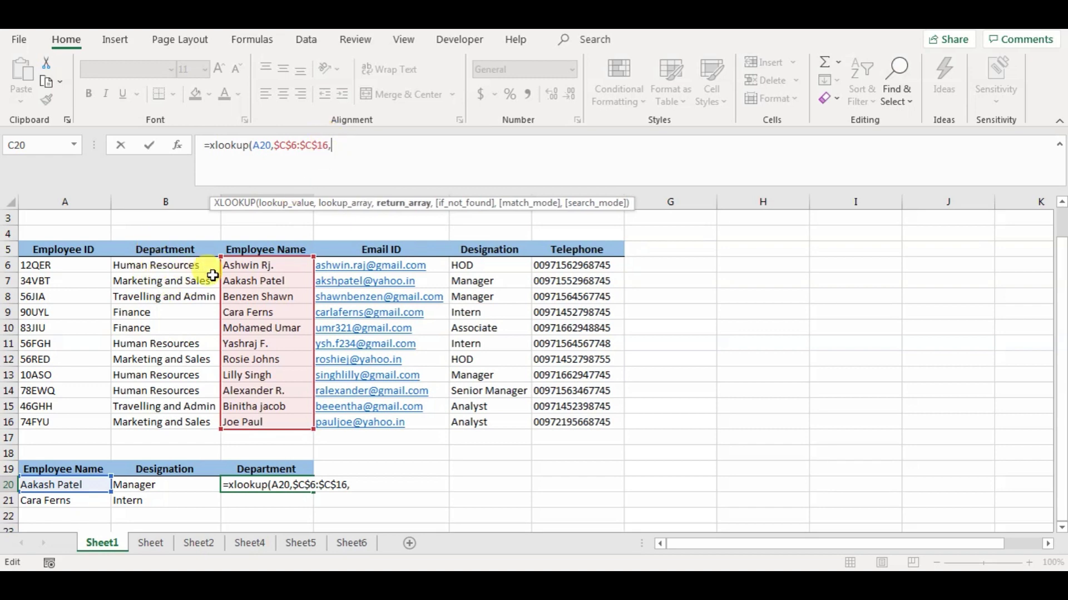
pyautogui.moveTo(165, 266); pyautogui.dragTo(164, 423)
pyautogui.moveTo(368, 144); pyautogui.dragTo(335, 142)
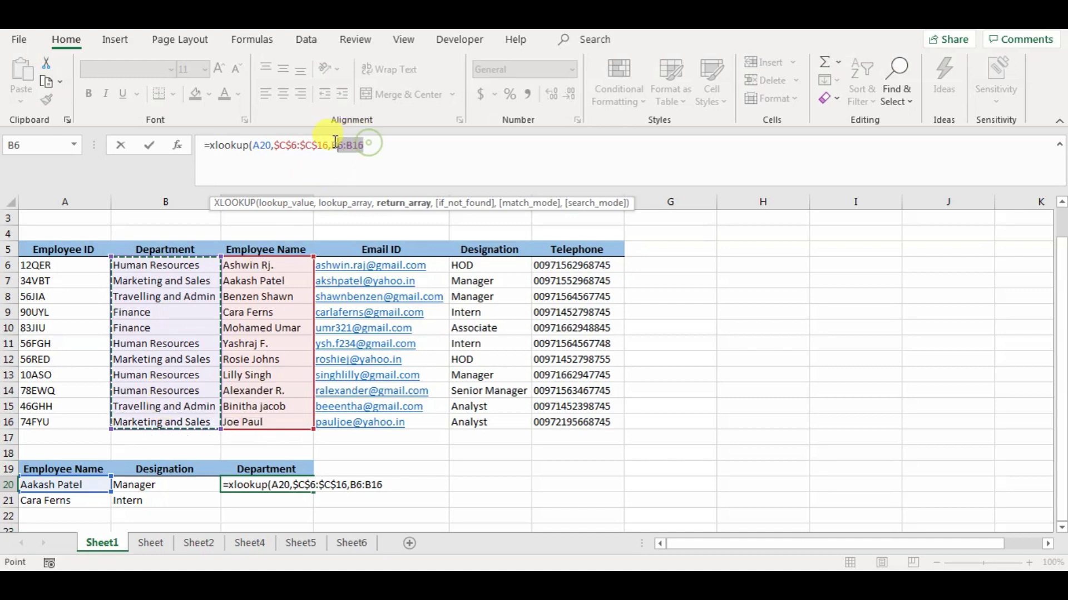
pyautogui.press('F4')
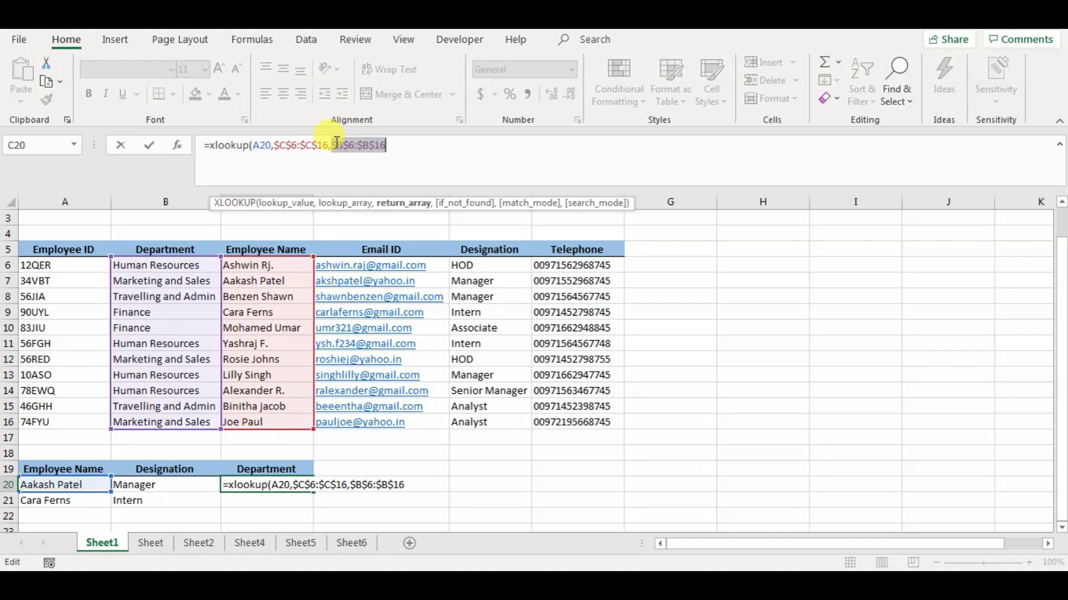
pyautogui.click(408, 145)
pyautogui.write(')')
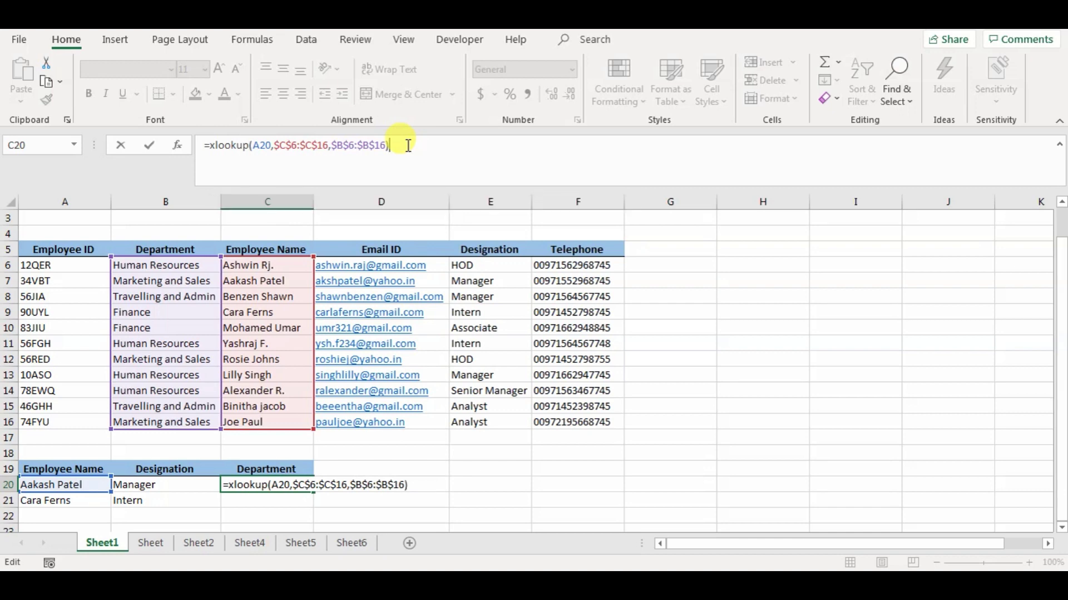
pyautogui.press('Return')
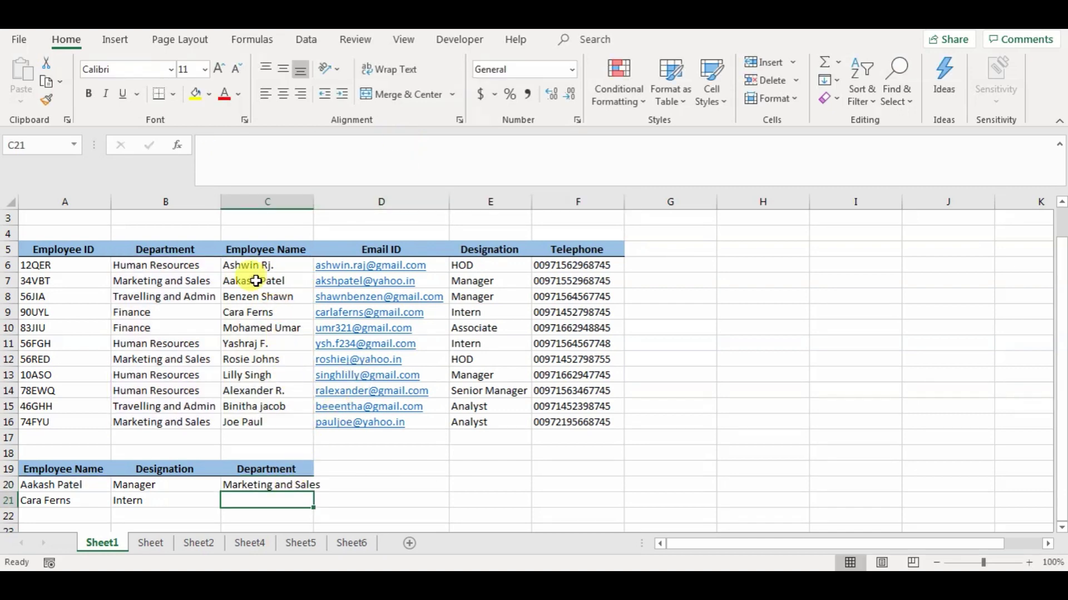
# Step: Fill the C20 Department formula down to C21
pyautogui.click(302, 487)
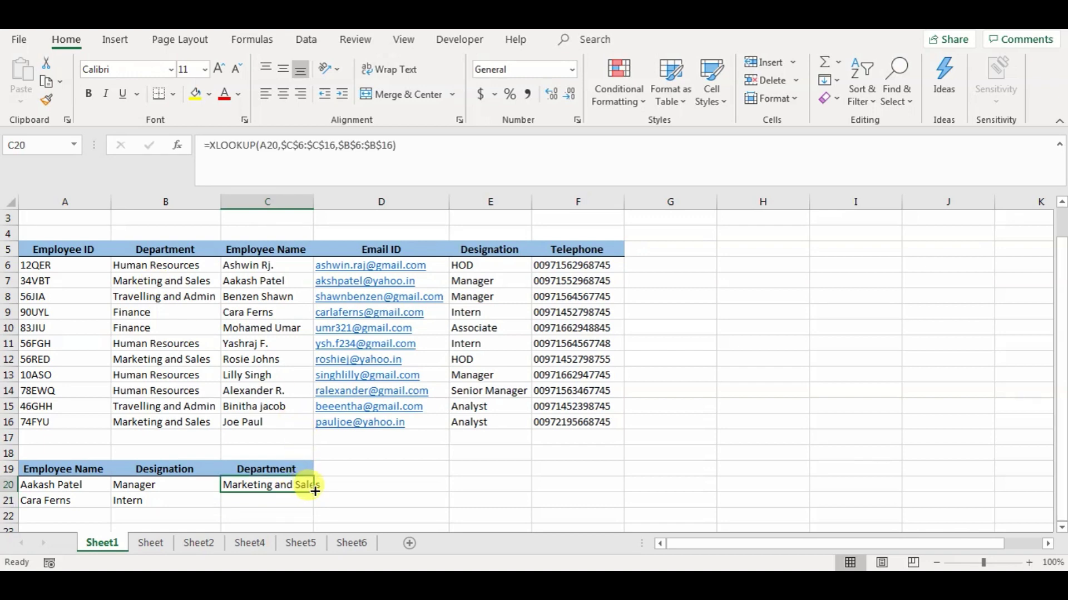
pyautogui.moveTo(314, 493); pyautogui.dragTo(315, 507)
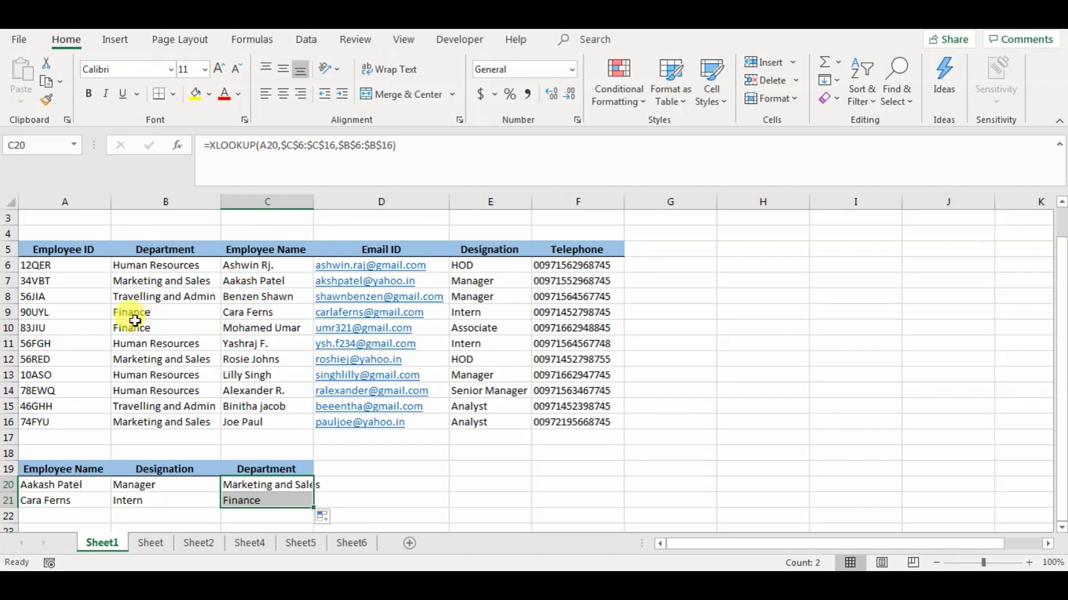
pyautogui.click(361, 482)
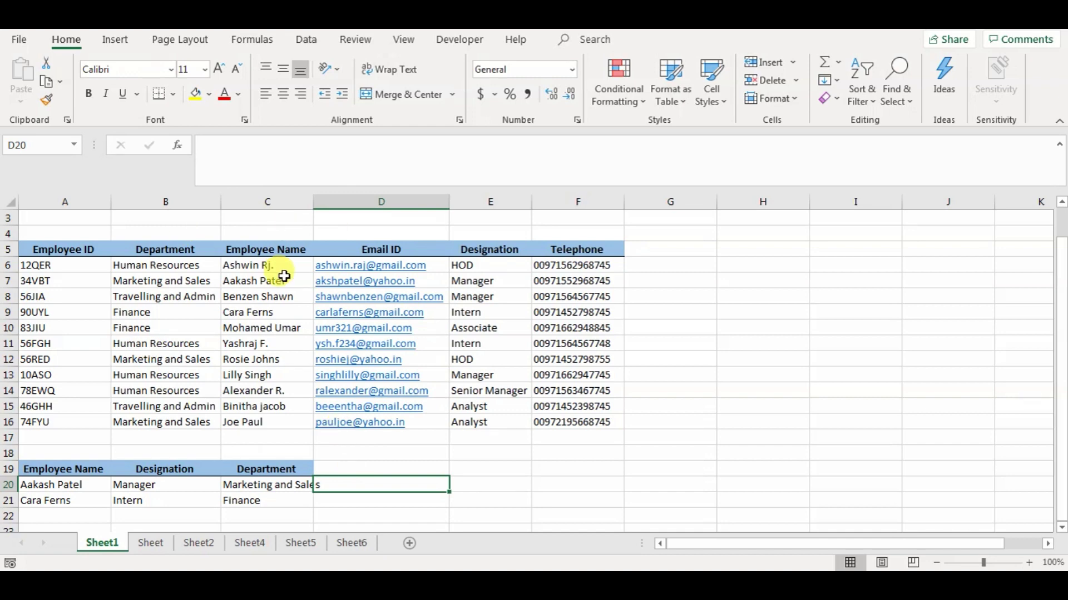
# Step: Insert a blank column before the Designation column and delete the Email ID column of the employee table
pyautogui.click(484, 195)
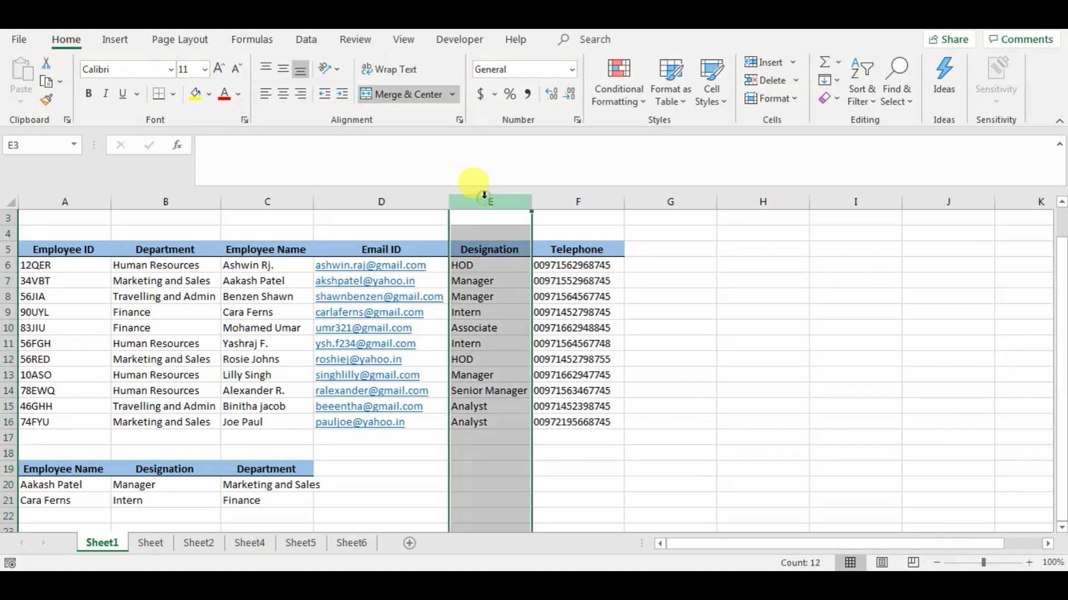
pyautogui.rightClick(486, 200)
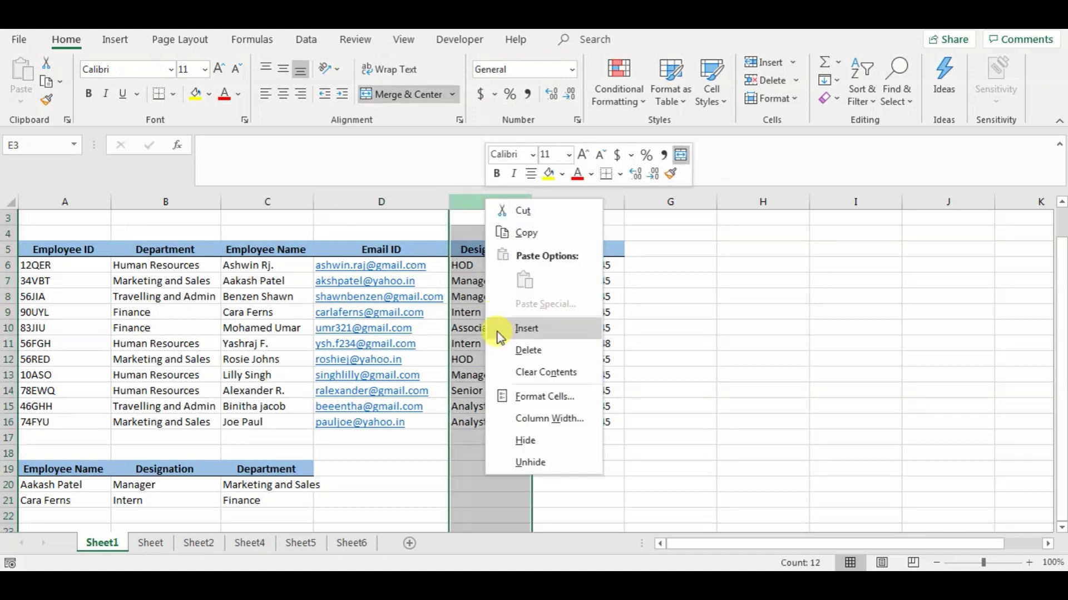
pyautogui.click(525, 328)
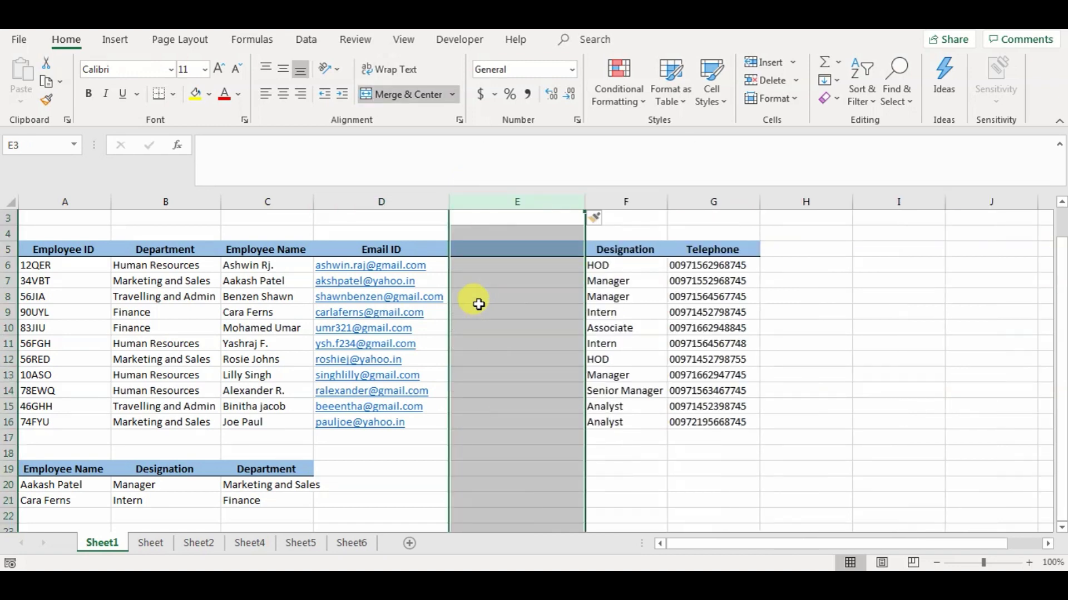
pyautogui.click(380, 202)
pyautogui.rightClick(382, 206)
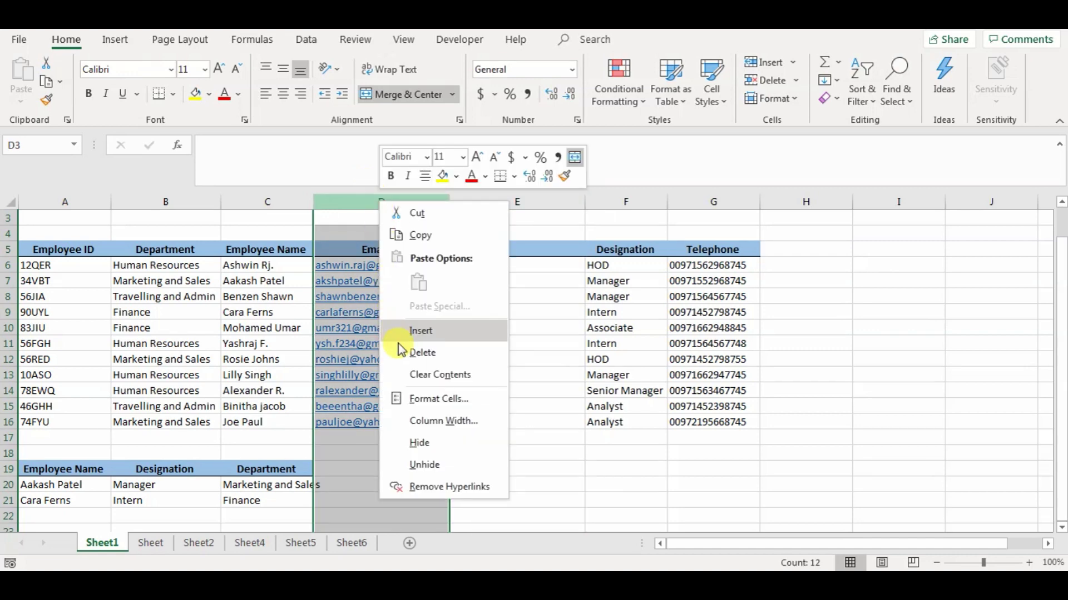
pyautogui.click(401, 352)
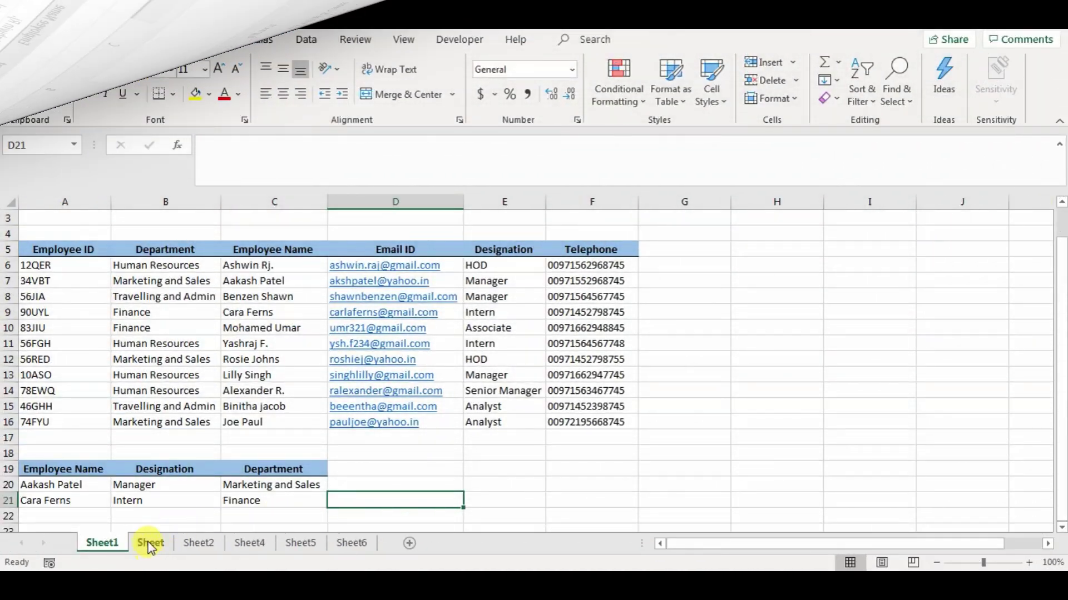
# Step: Start an XLOOKUP formula in B2 of the worksheet named Sheet, with A2 as lookup value
pyautogui.click(150, 545)
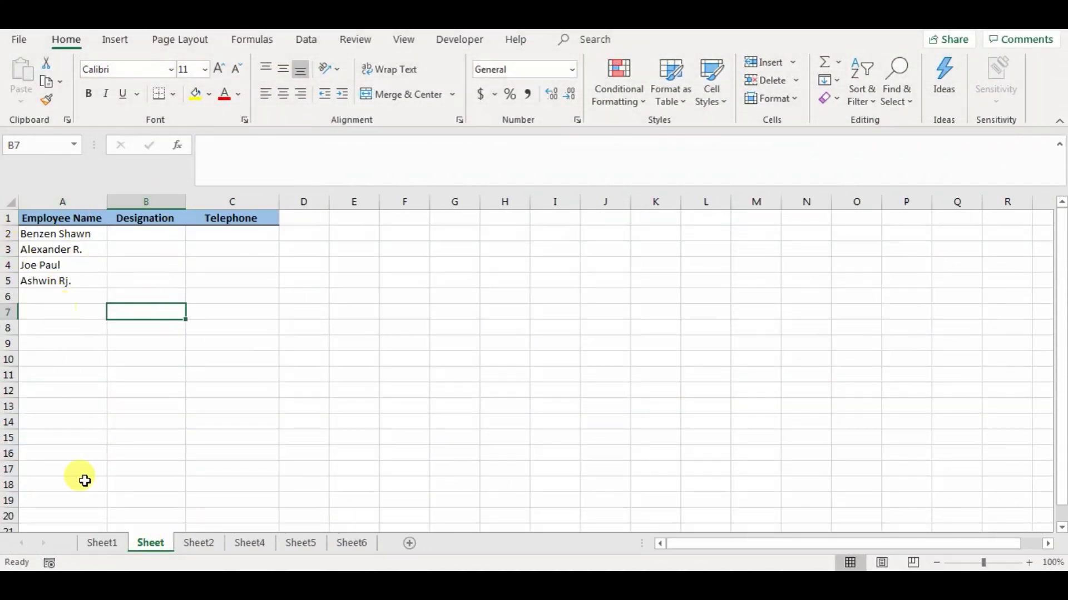
pyautogui.click(102, 543)
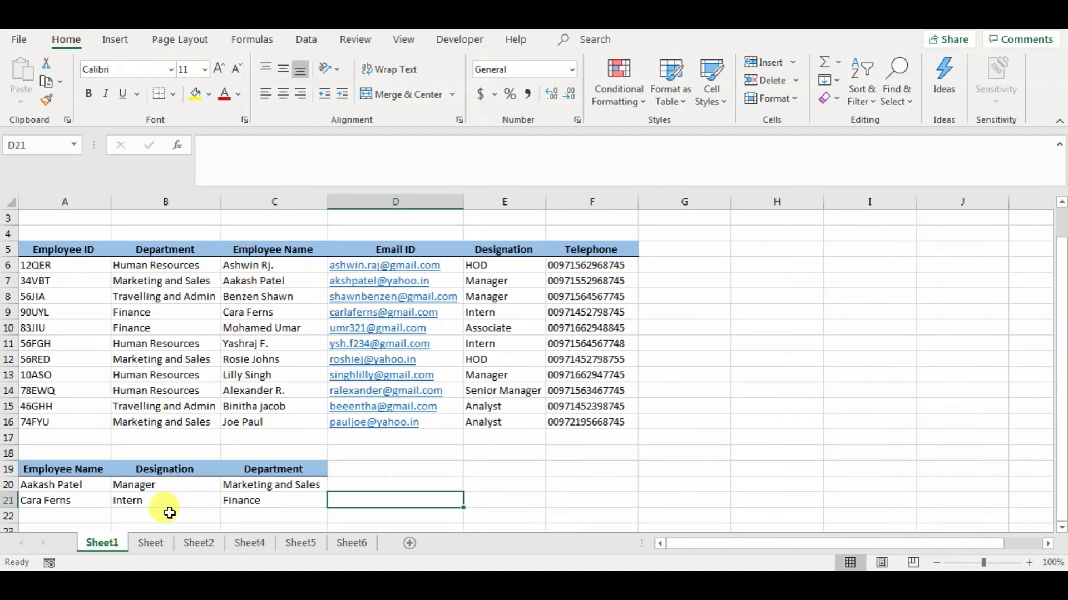
pyautogui.click(155, 546)
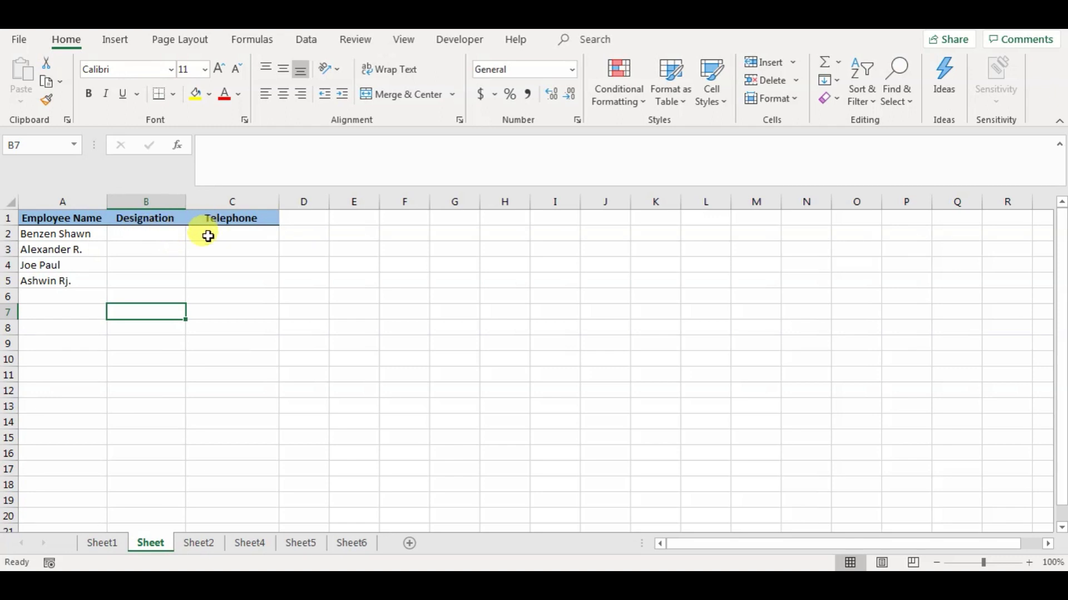
pyautogui.click(166, 233)
pyautogui.write('=')
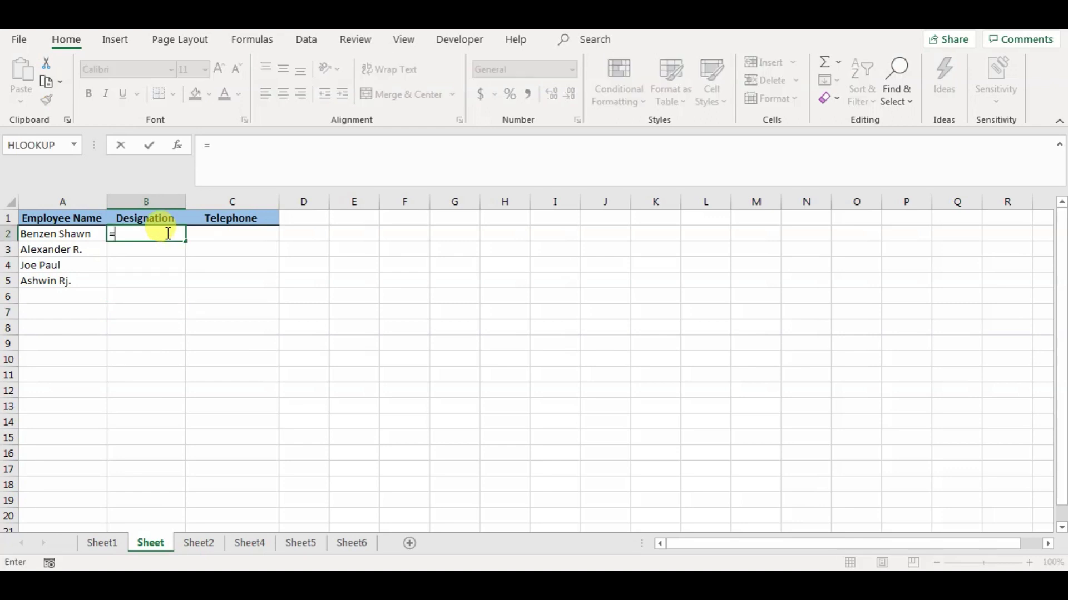
pyautogui.write('xlookup(')
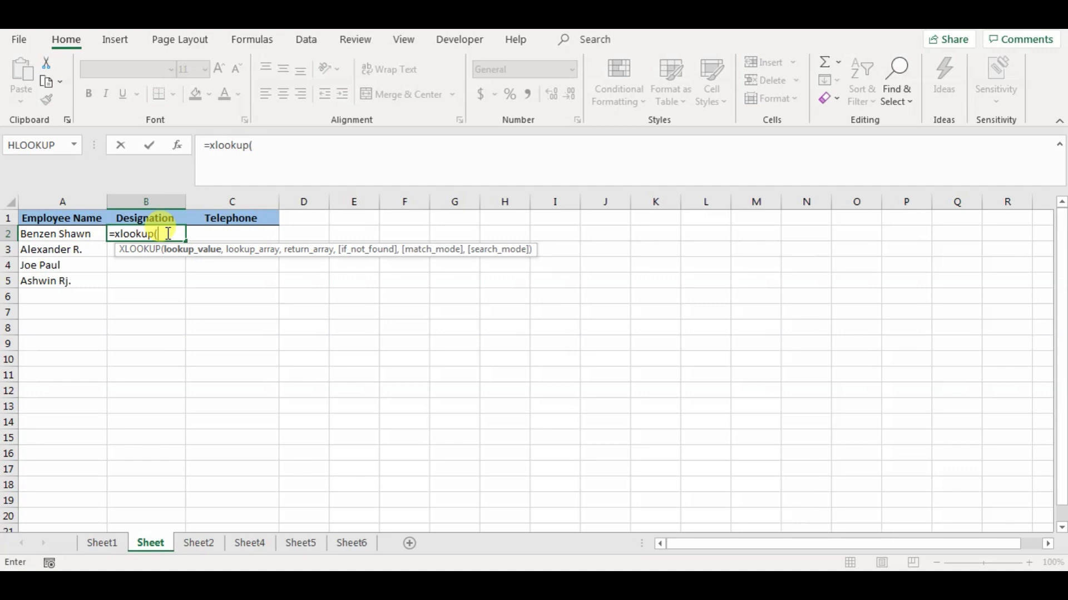
pyautogui.click(72, 234)
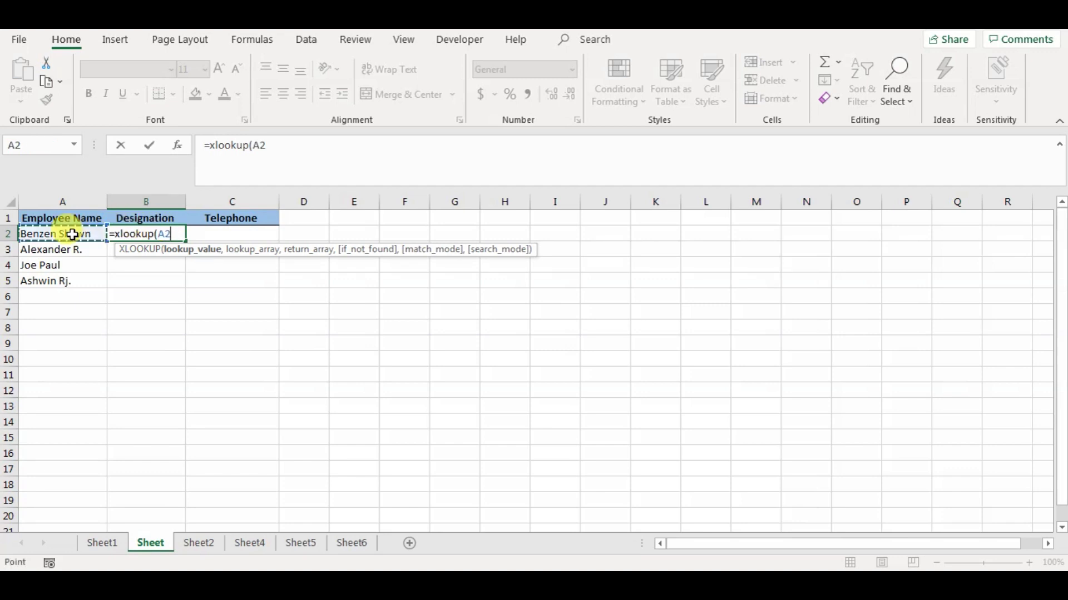
# Step: Add the absolute Employee Name range Sheet1!$C$6:$C$16 as lookup array of the B2 formula
pyautogui.write(',')
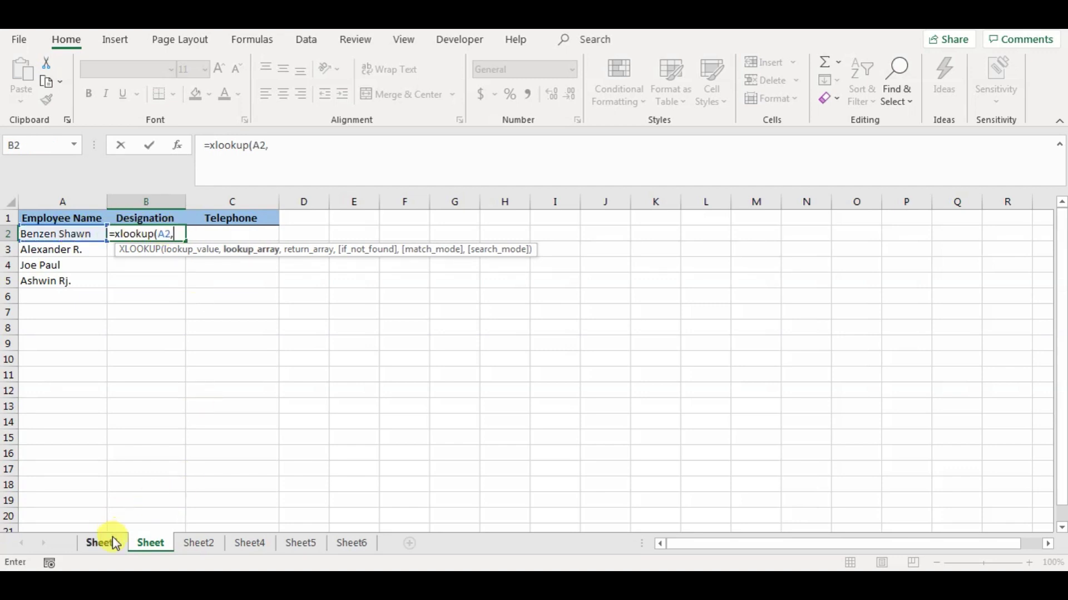
pyautogui.click(114, 543)
pyautogui.moveTo(286, 268); pyautogui.dragTo(286, 417)
pyautogui.moveTo(338, 145); pyautogui.dragTo(309, 139)
pyautogui.press('F4')
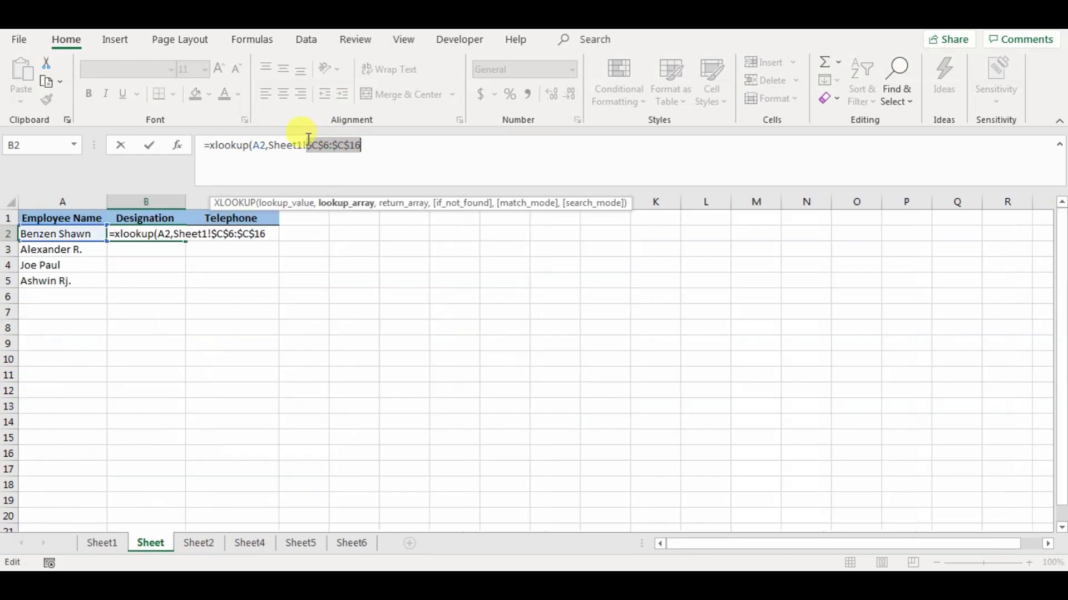
pyautogui.click(366, 143)
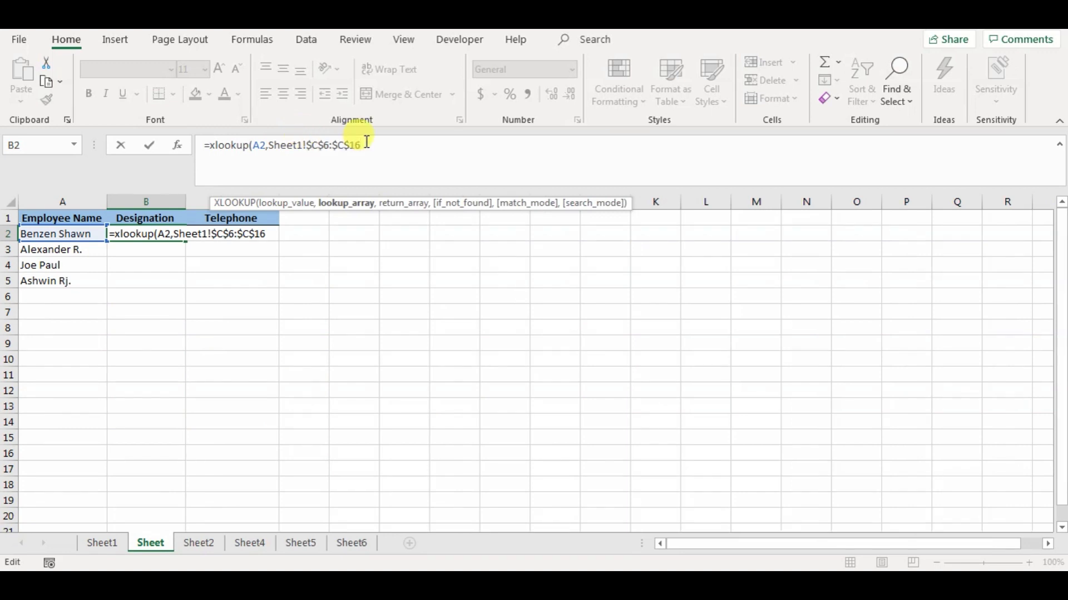
# Step: Complete the B2 XLOOKUP formula with the absolute Designation and Telephone range Sheet1!$E$6:$F$16 as return array
pyautogui.write(',')
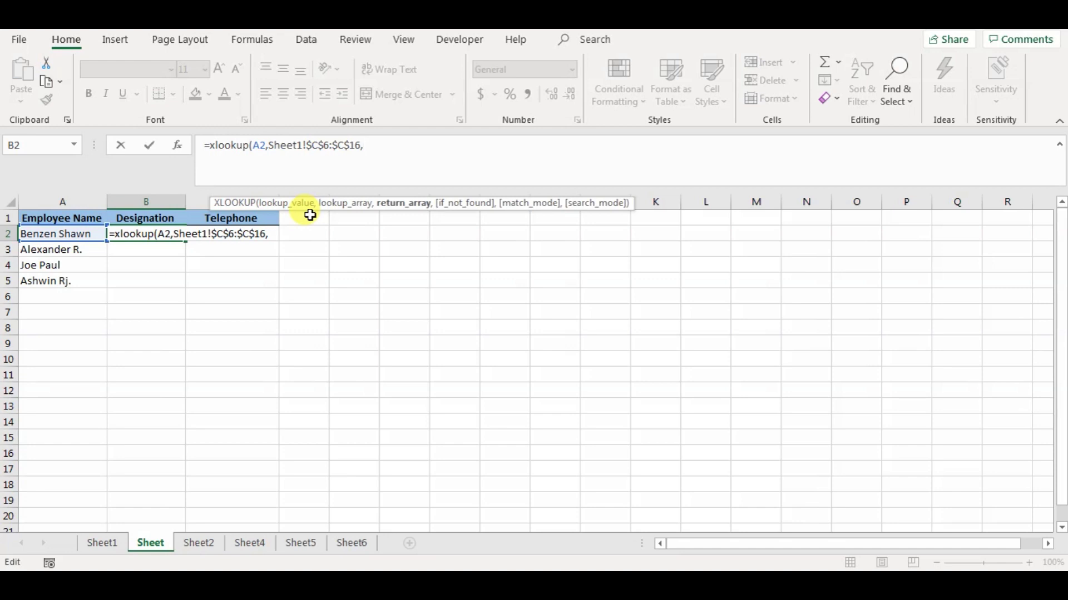
pyautogui.click(103, 543)
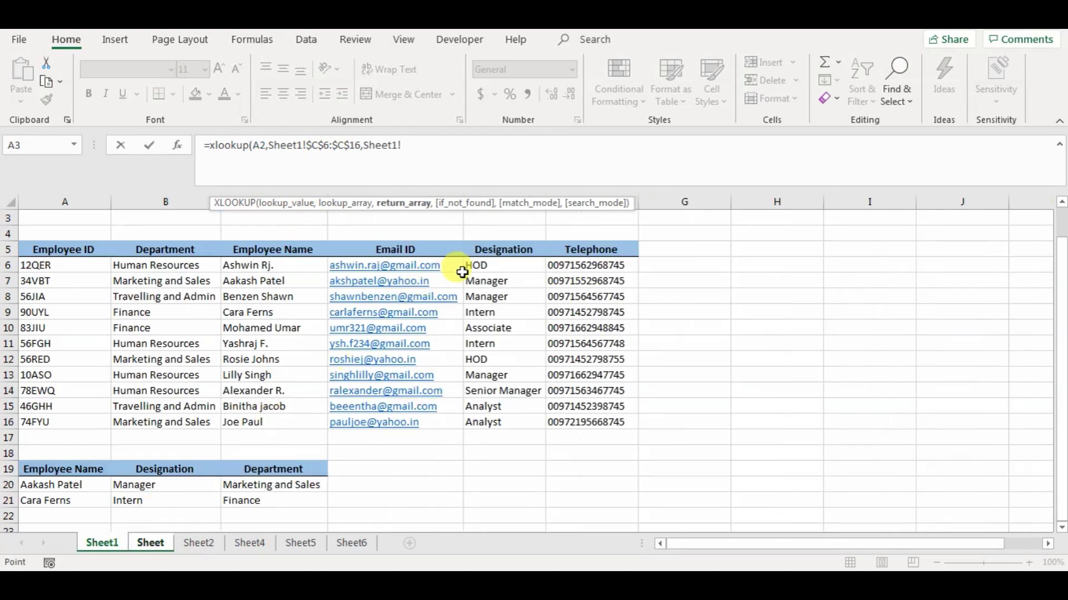
pyautogui.moveTo(466, 266); pyautogui.dragTo(587, 417)
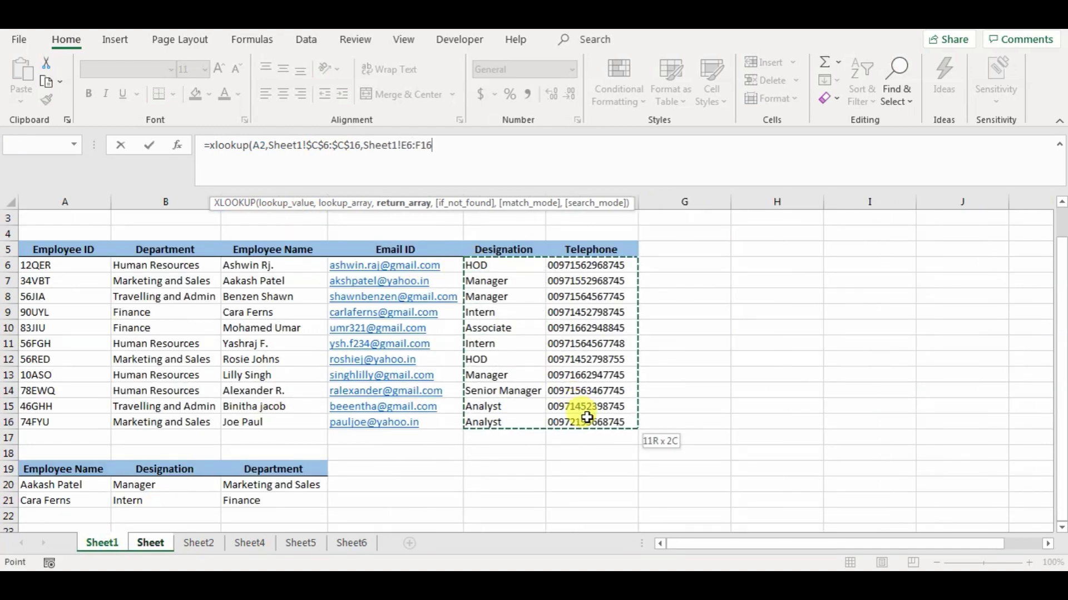
pyautogui.moveTo(432, 145); pyautogui.dragTo(404, 146)
pyautogui.press('F4')
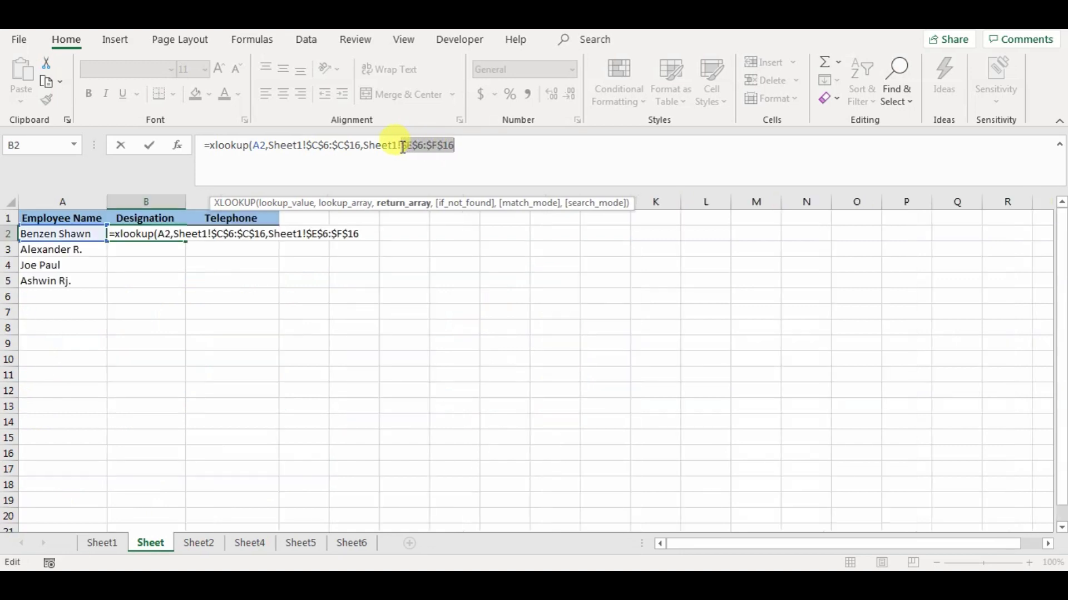
pyautogui.click(471, 147)
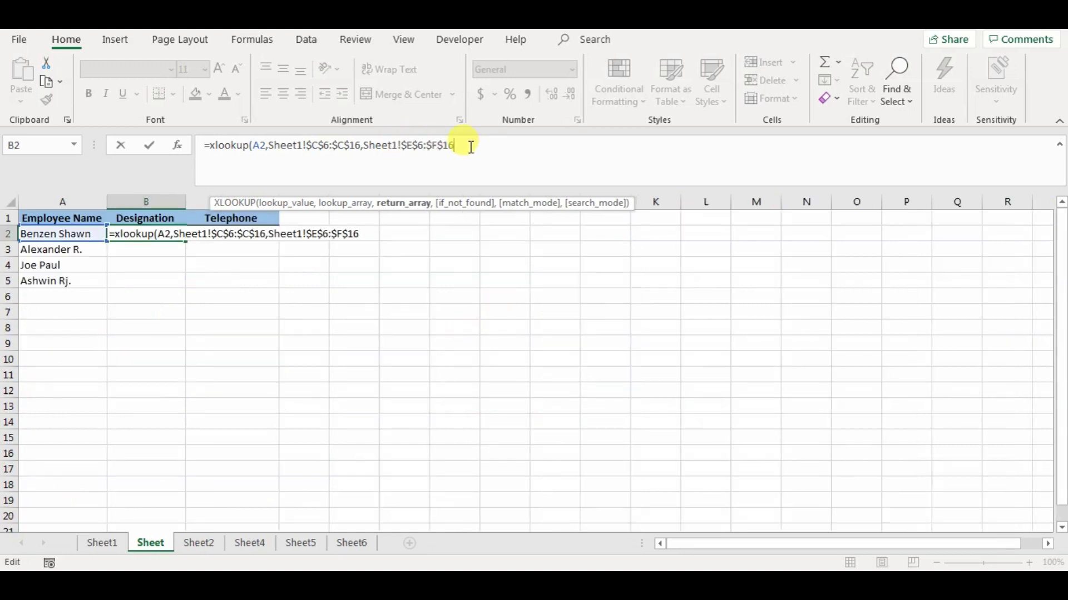
pyautogui.write(')')
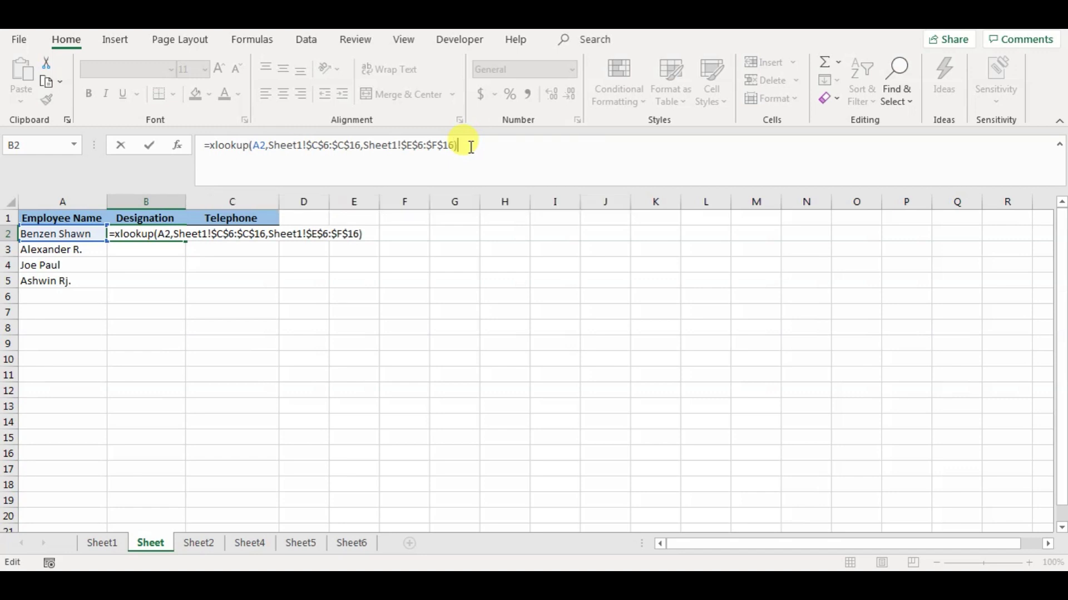
pyautogui.press('Return')
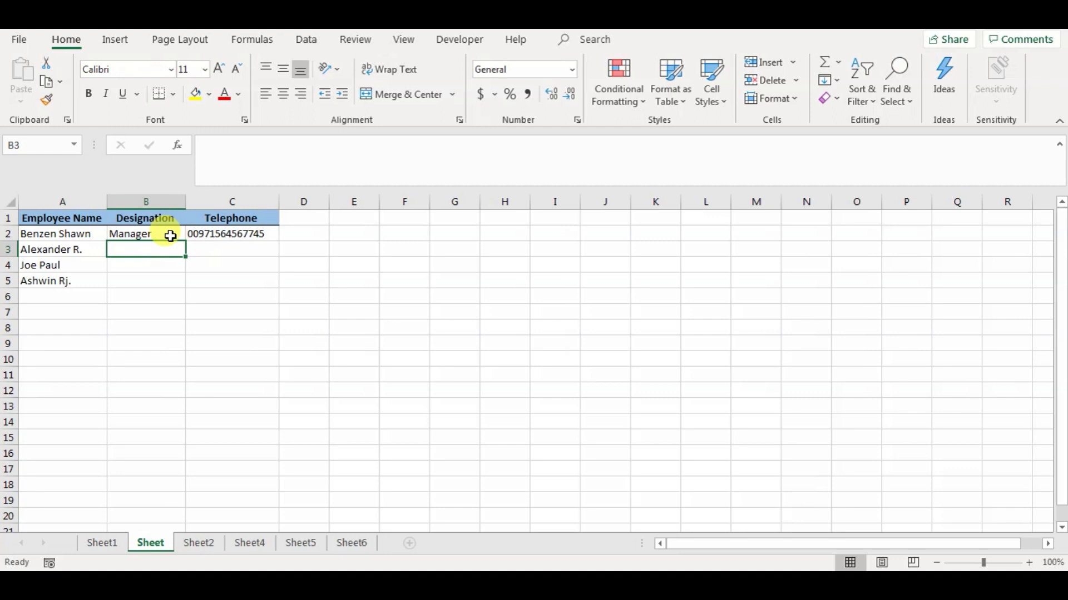
# Step: Fill the B2 formula down to row 5 for the Designation and Telephone columns
pyautogui.moveTo(168, 233); pyautogui.dragTo(281, 281)
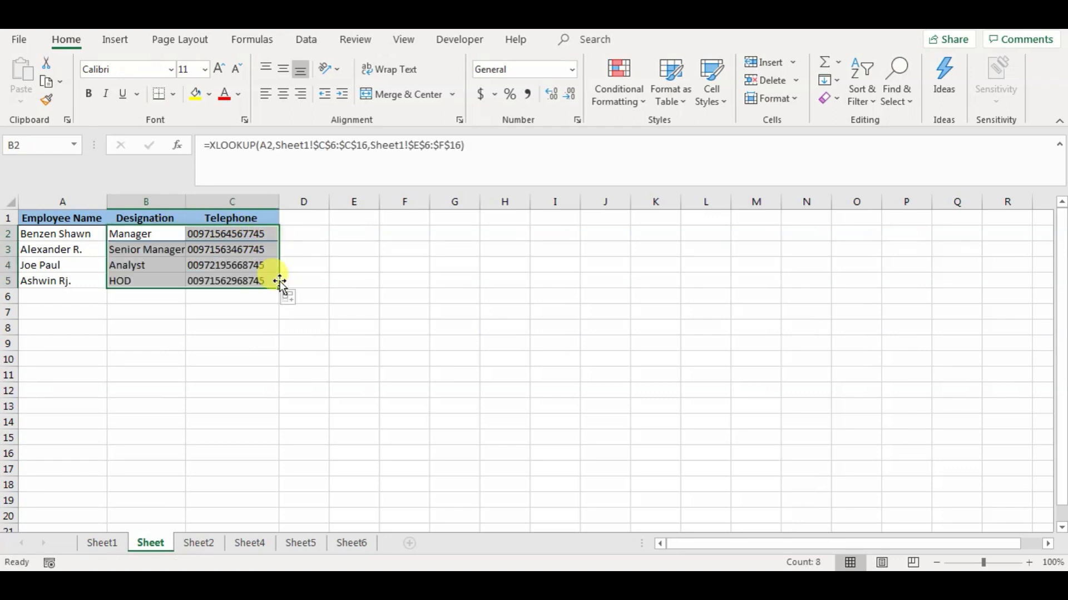
pyautogui.click(178, 315)
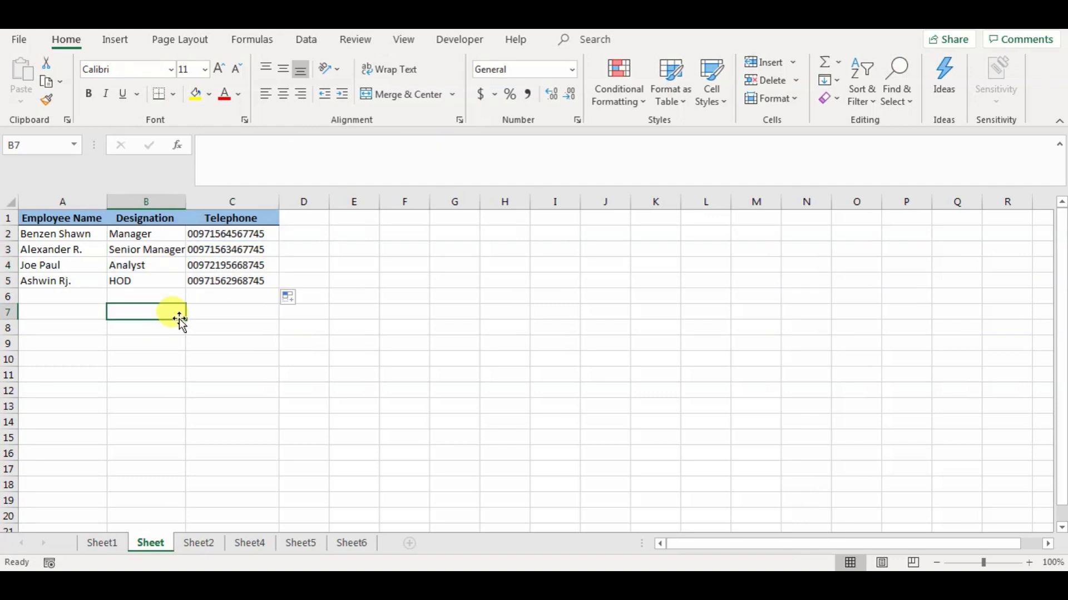
pyautogui.moveTo(179, 319); pyautogui.dragTo(195, 307)
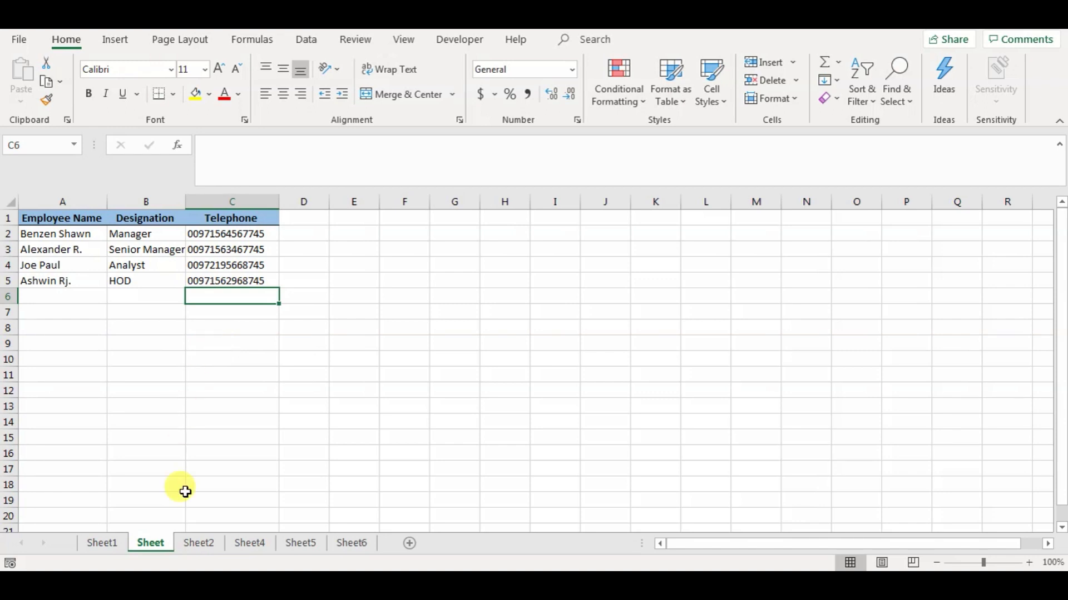
# Step: Compare the horizontal layout of the student table on Sheet2 with the vertical employee table on Sheet1
pyautogui.click(199, 547)
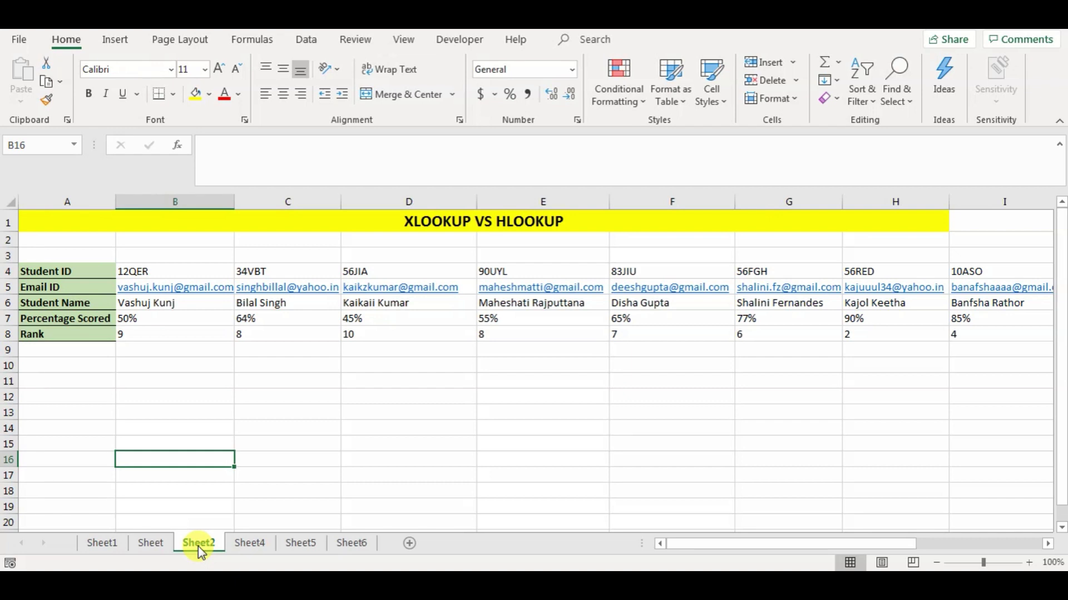
pyautogui.press('Down')
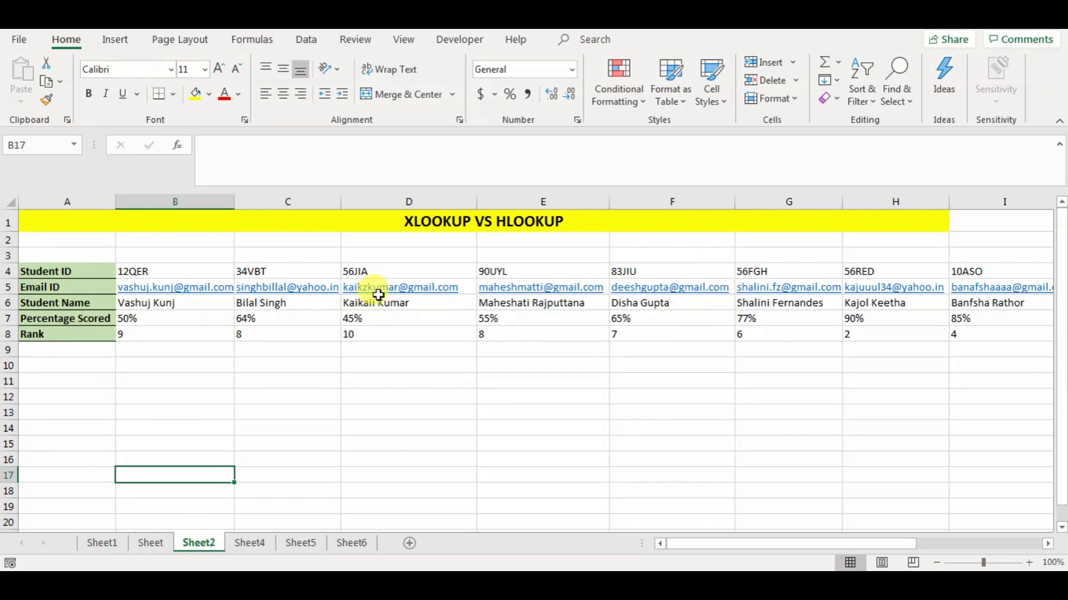
pyautogui.moveTo(81, 273); pyautogui.dragTo(862, 338)
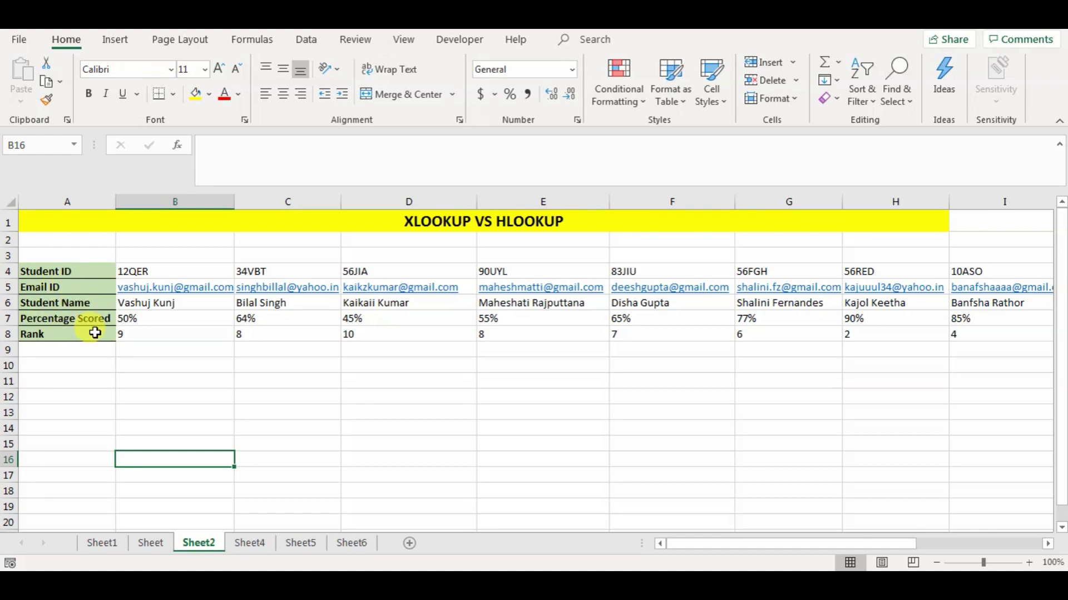
pyautogui.moveTo(66, 270); pyautogui.dragTo(65, 333)
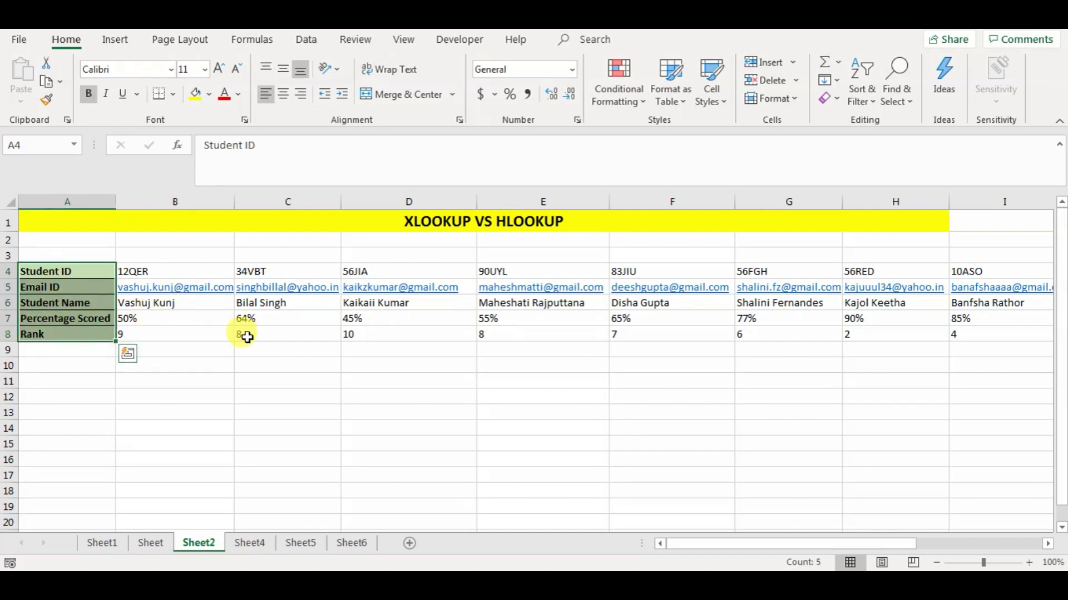
pyautogui.click(103, 543)
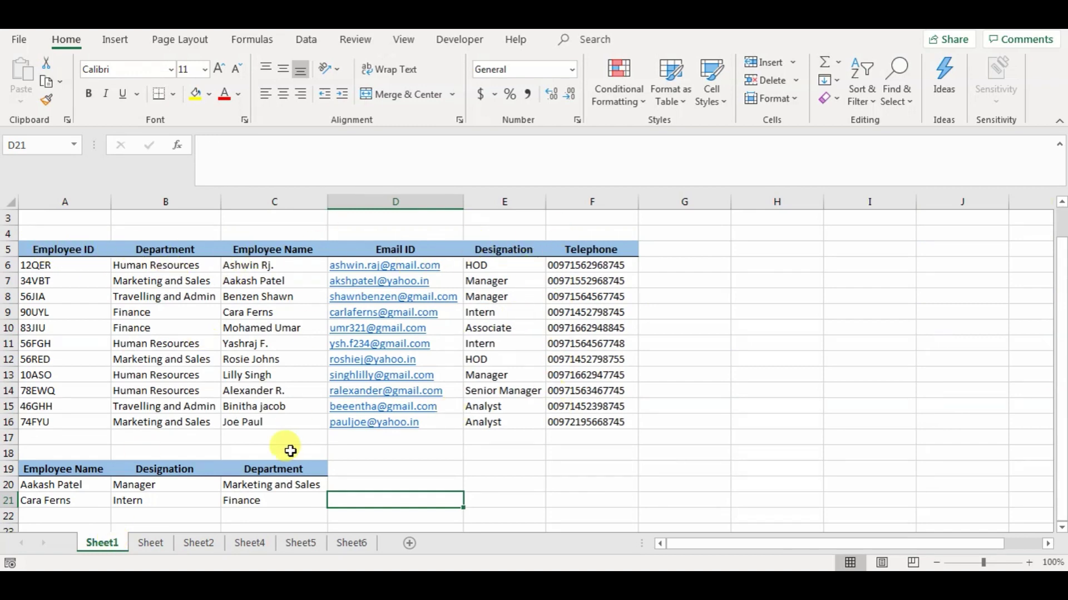
# Step: Start an XLOOKUP formula for the Rank in B12 of Sheet2, with B11 as lookup value
pyautogui.click(196, 543)
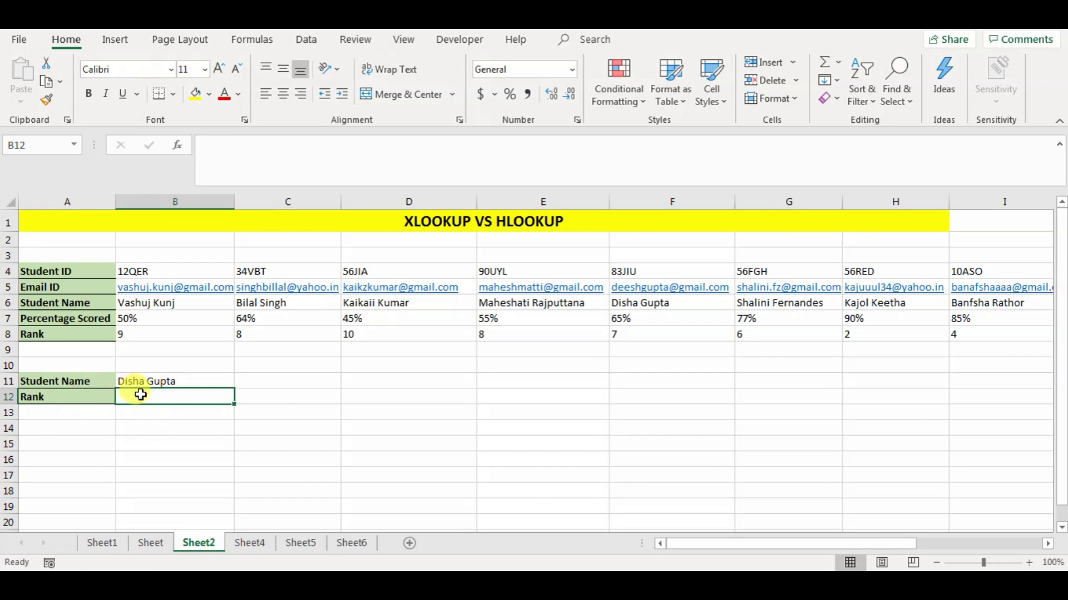
pyautogui.write('=xloo')
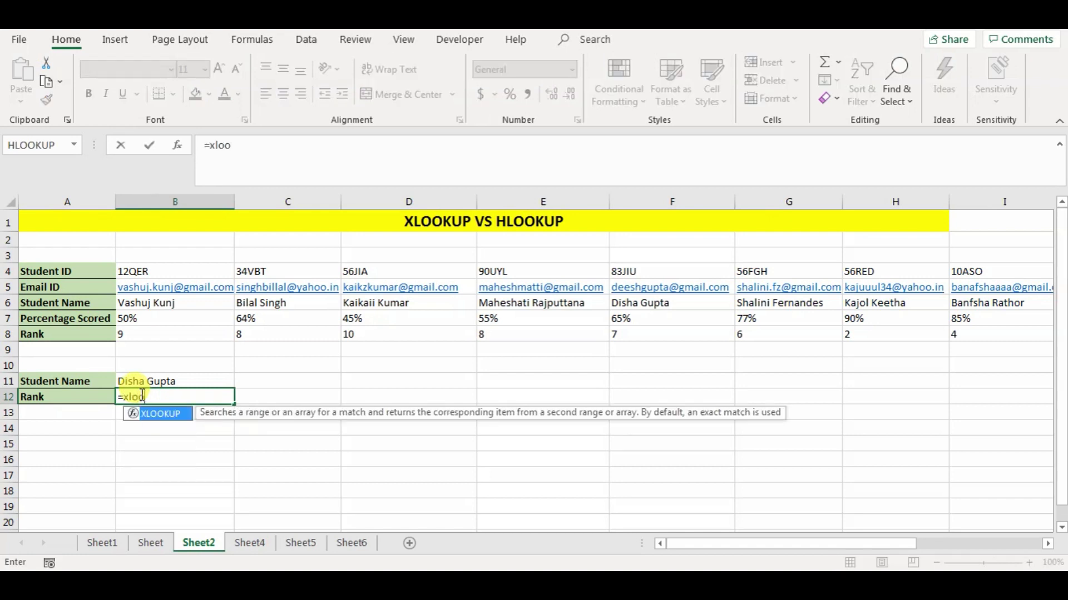
pyautogui.write('kup(')
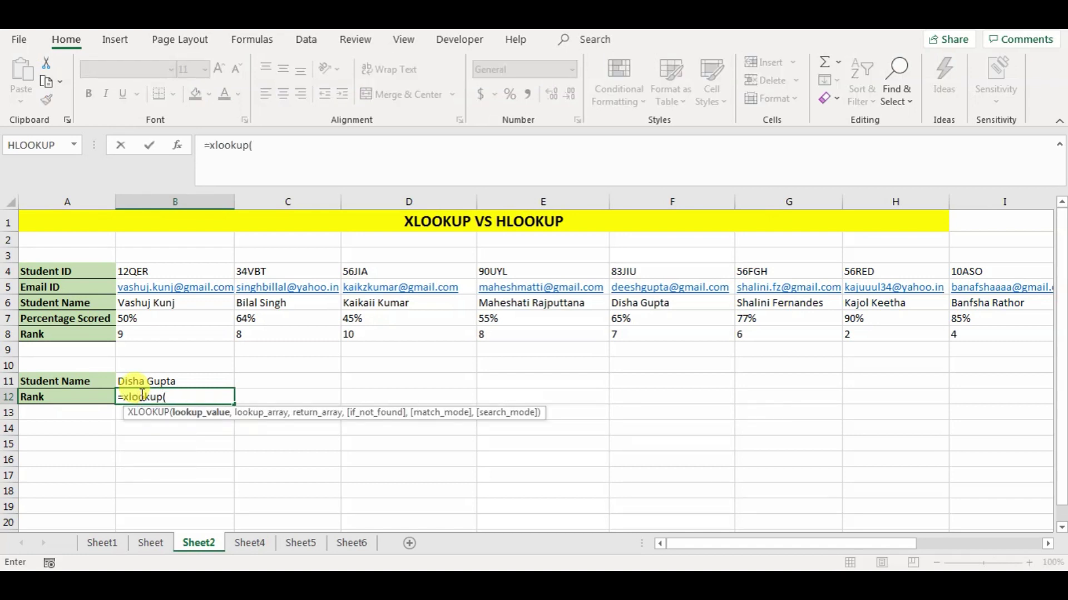
pyautogui.click(147, 378)
pyautogui.write(',')
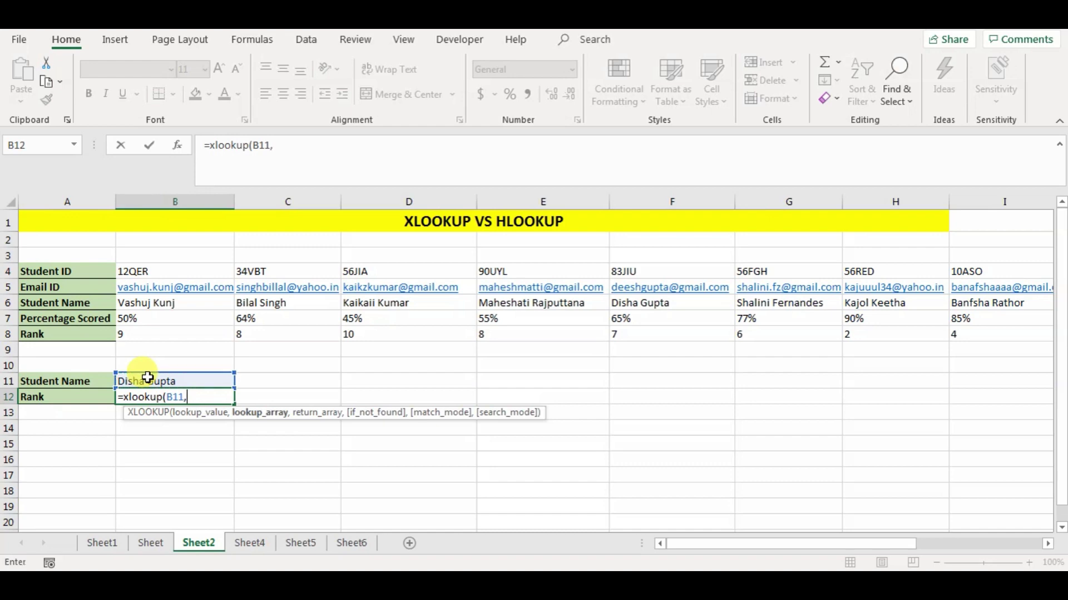
# Step: Complete the B12 formula with row 6 as lookup array and row 8 as return array, and compare the result with the table
pyautogui.click(14, 303)
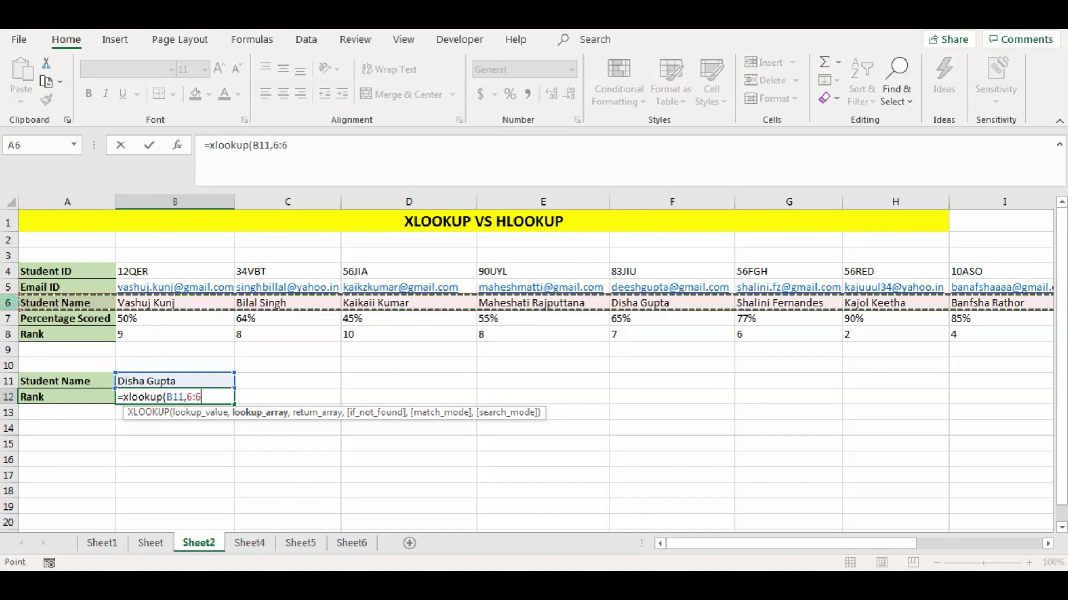
pyautogui.write(',')
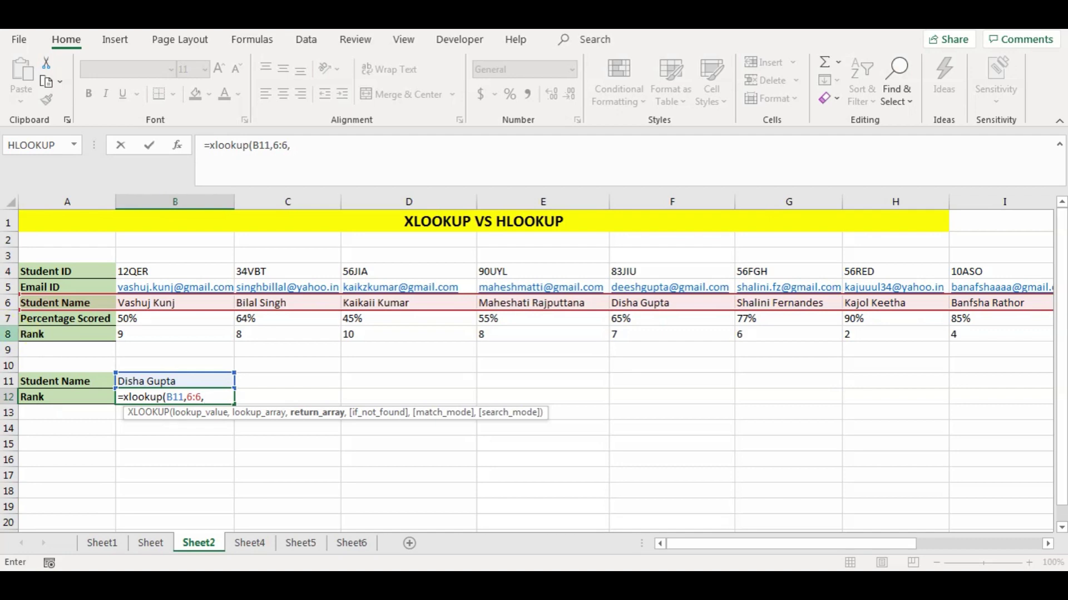
pyautogui.click(8, 335)
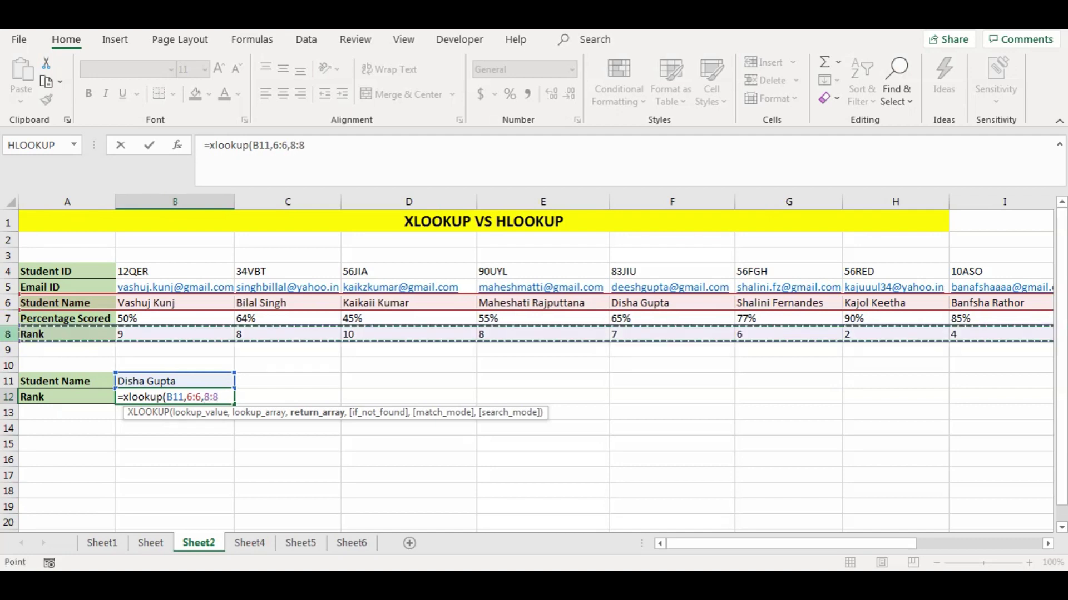
pyautogui.write(')')
pyautogui.press('Return')
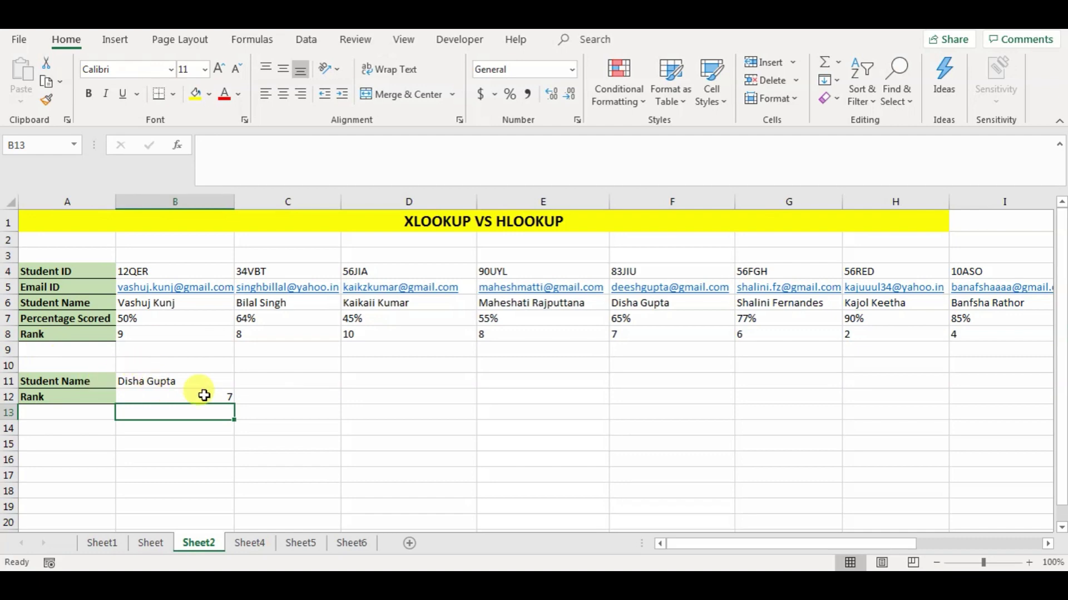
pyautogui.click(676, 303)
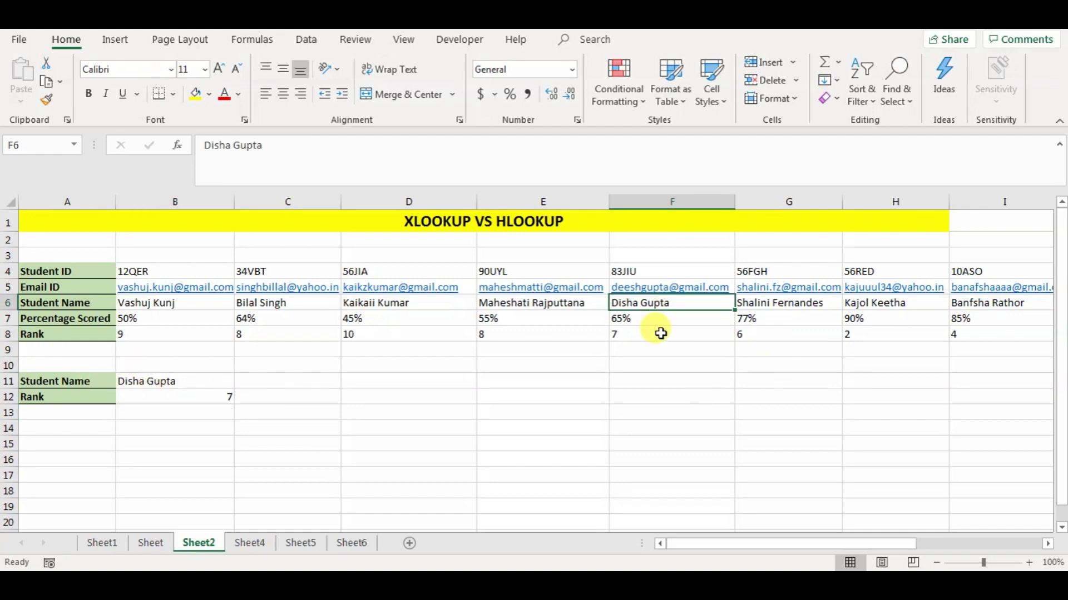
pyautogui.click(660, 334)
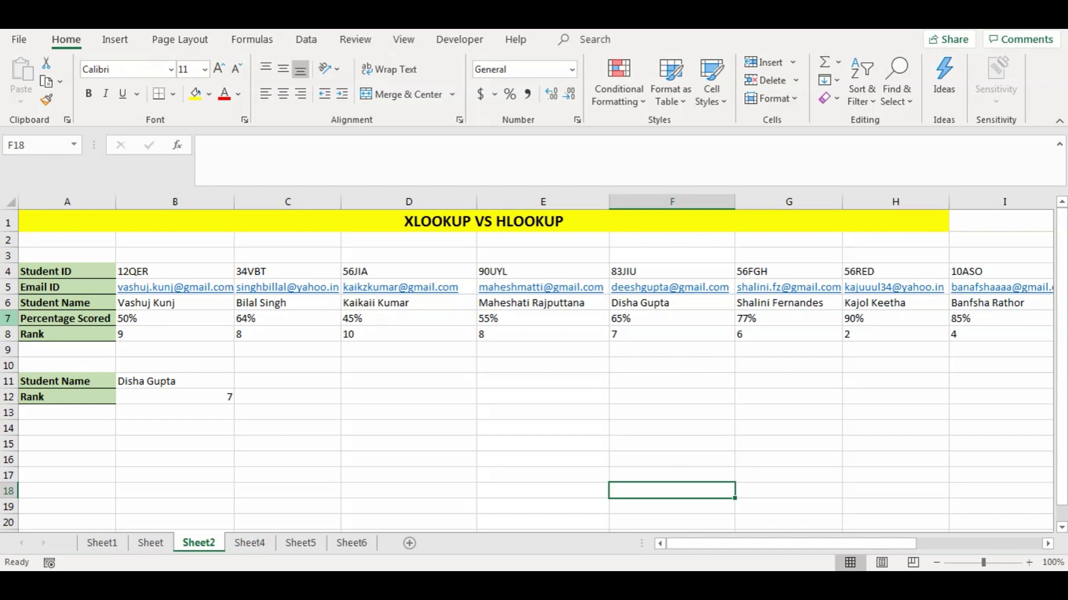
pyautogui.rightClick(8, 318)
pyautogui.click(39, 202)
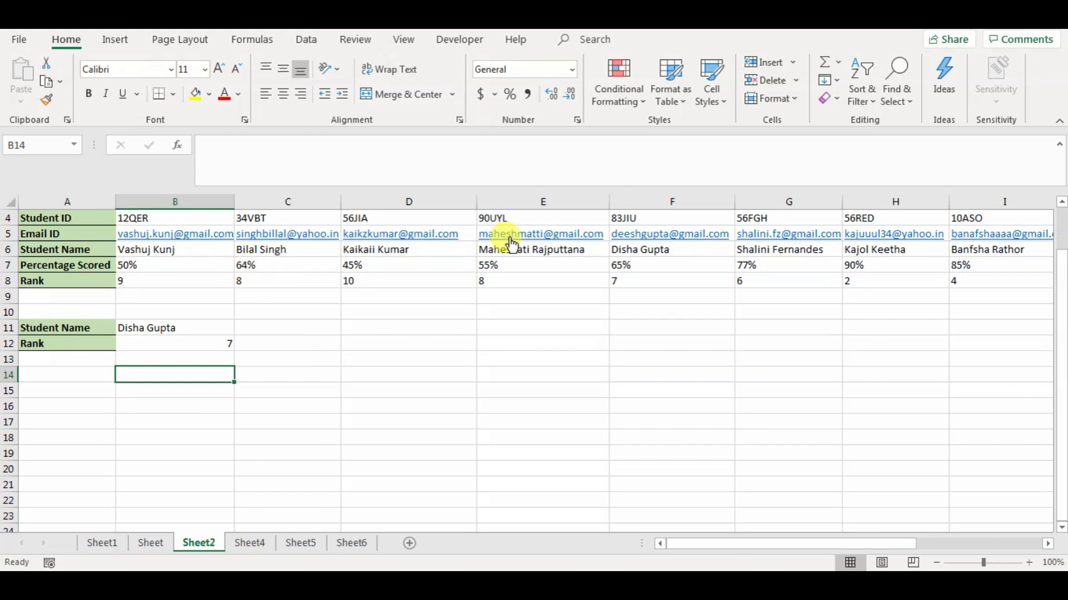
# Step: Enter another student's first name in C11, in the Student Name row of the lookup area
pyautogui.click(309, 325)
pyautogui.doubleClick(309, 325)
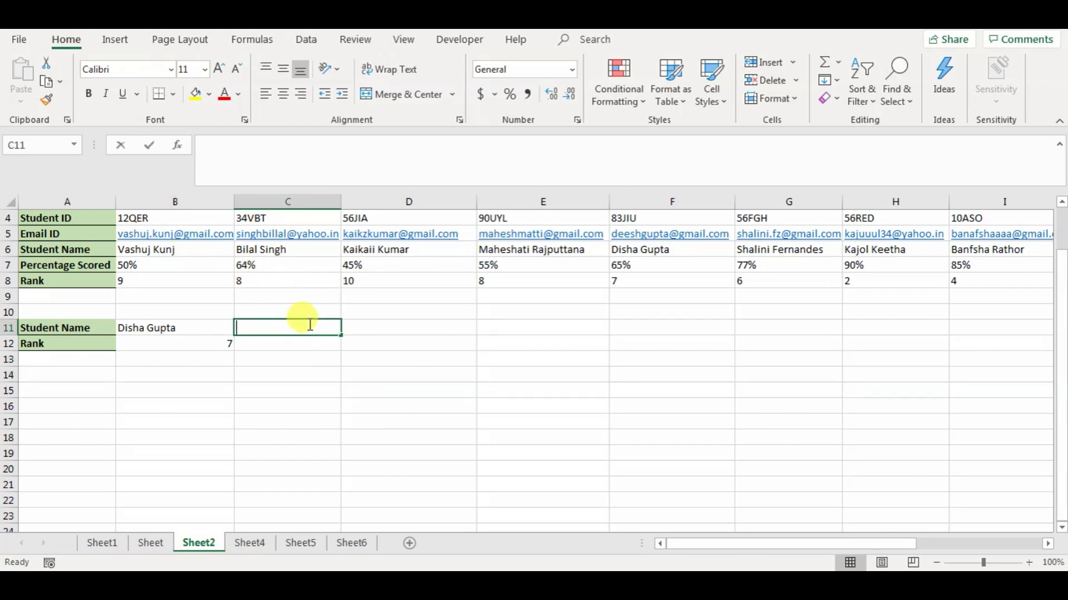
pyautogui.write('Dhatri')
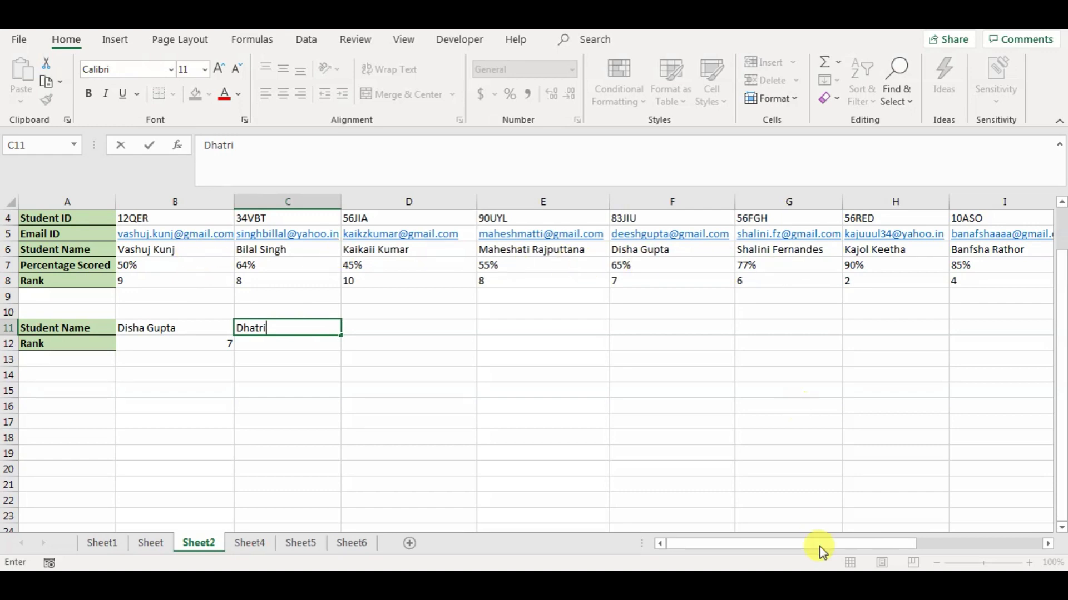
pyautogui.moveTo(820, 547); pyautogui.dragTo(690, 544)
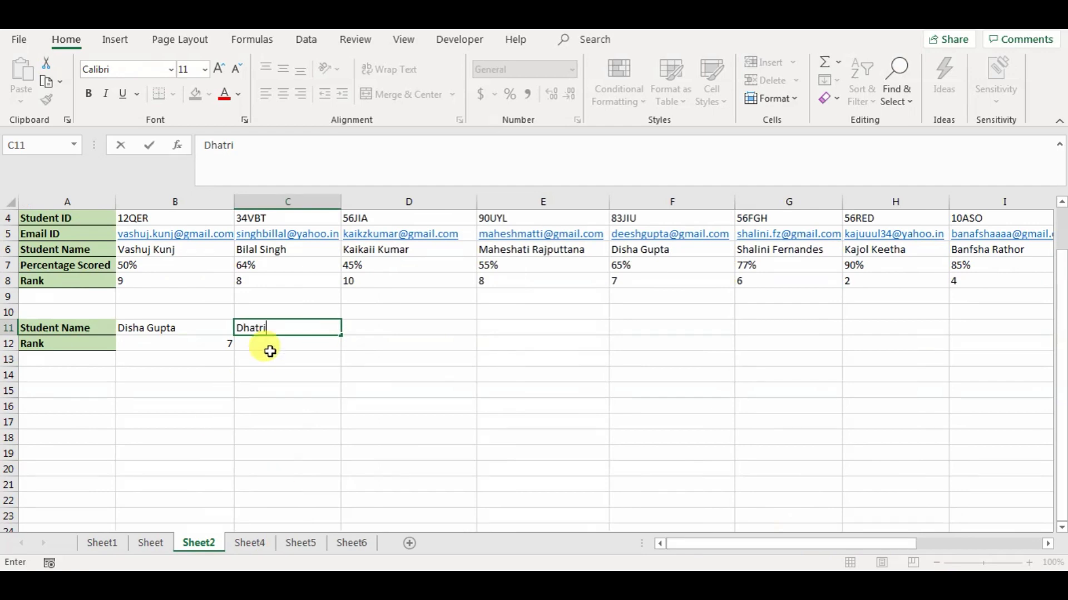
pyautogui.click(256, 347)
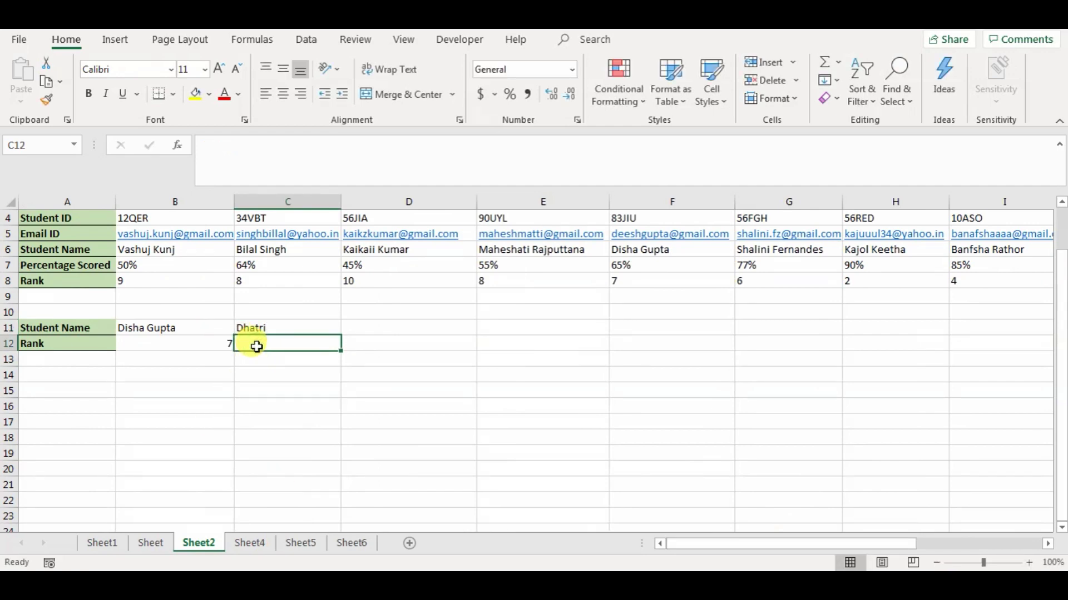
# Step: Enter an XLOOKUP formula in C12 with C11 as lookup value, row 6 as lookup array and row 8 as return array
pyautogui.write('=xlooku')
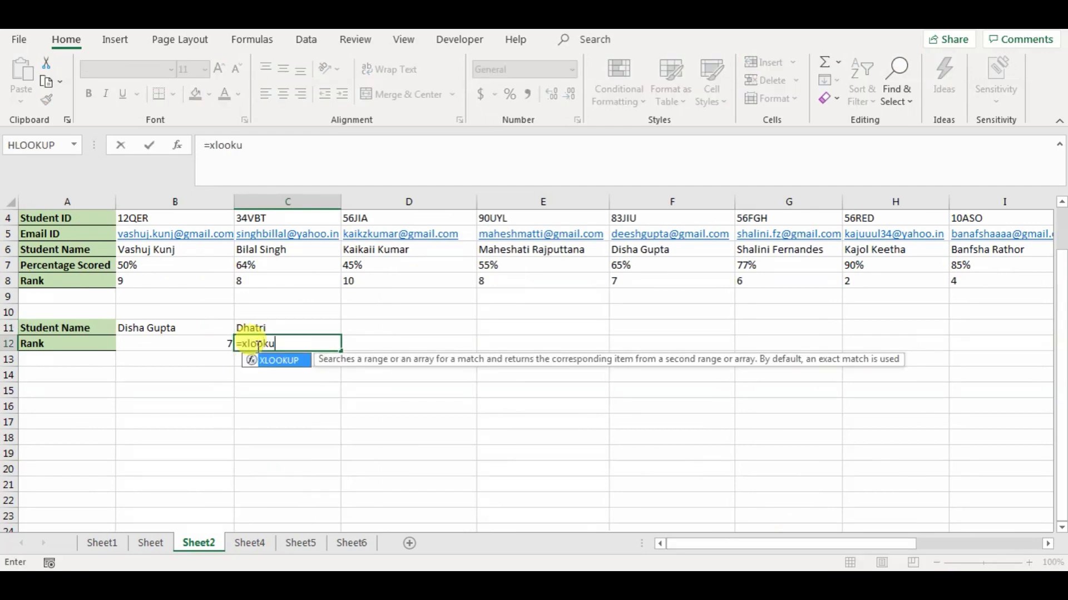
pyautogui.write('p(')
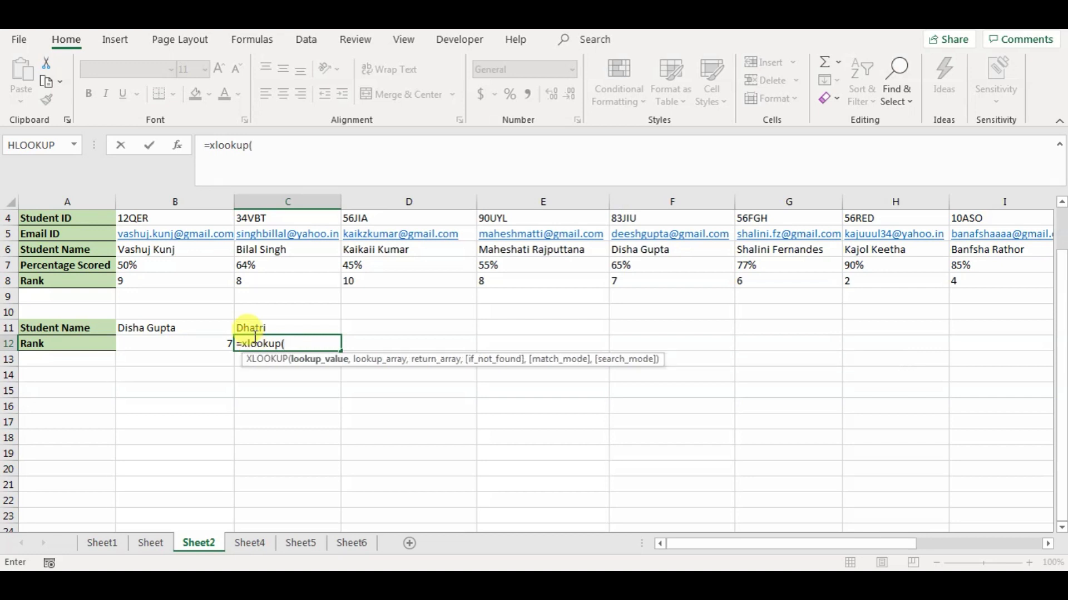
pyautogui.click(267, 326)
pyautogui.write(',')
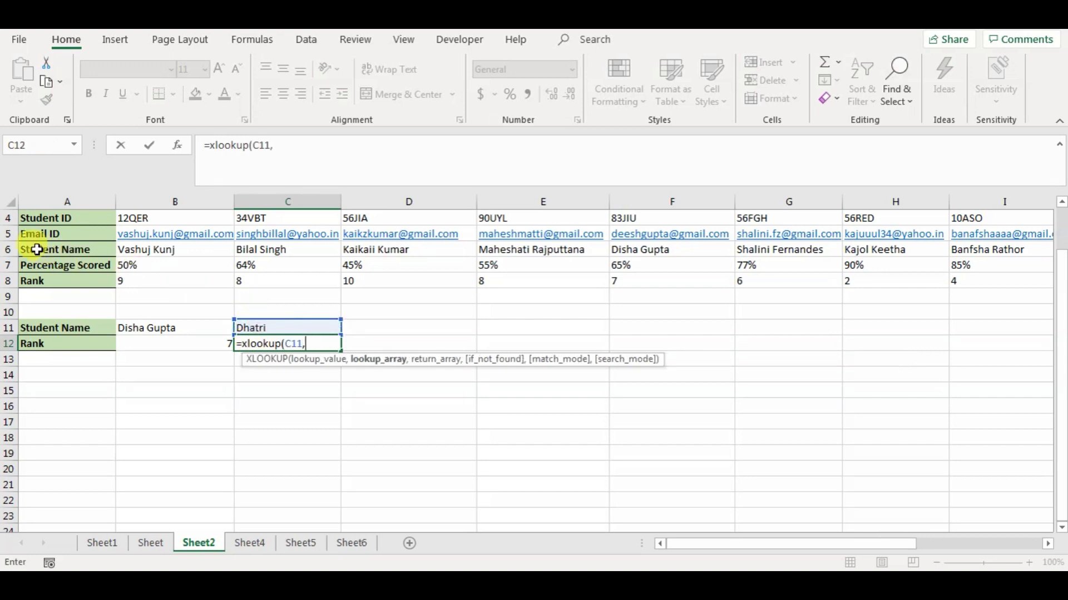
pyautogui.click(8, 249)
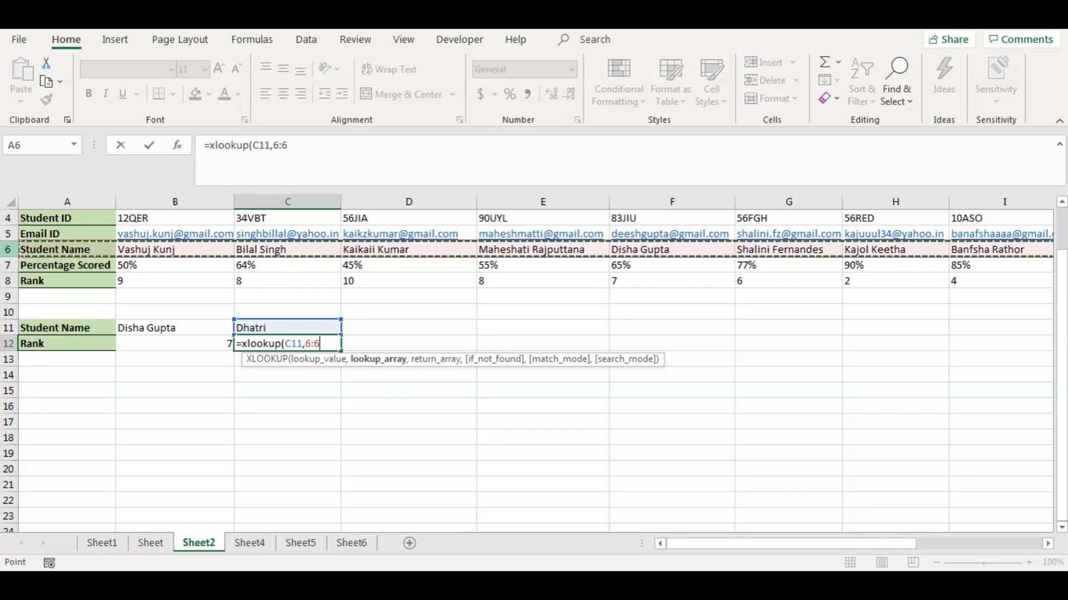
pyautogui.write(',')
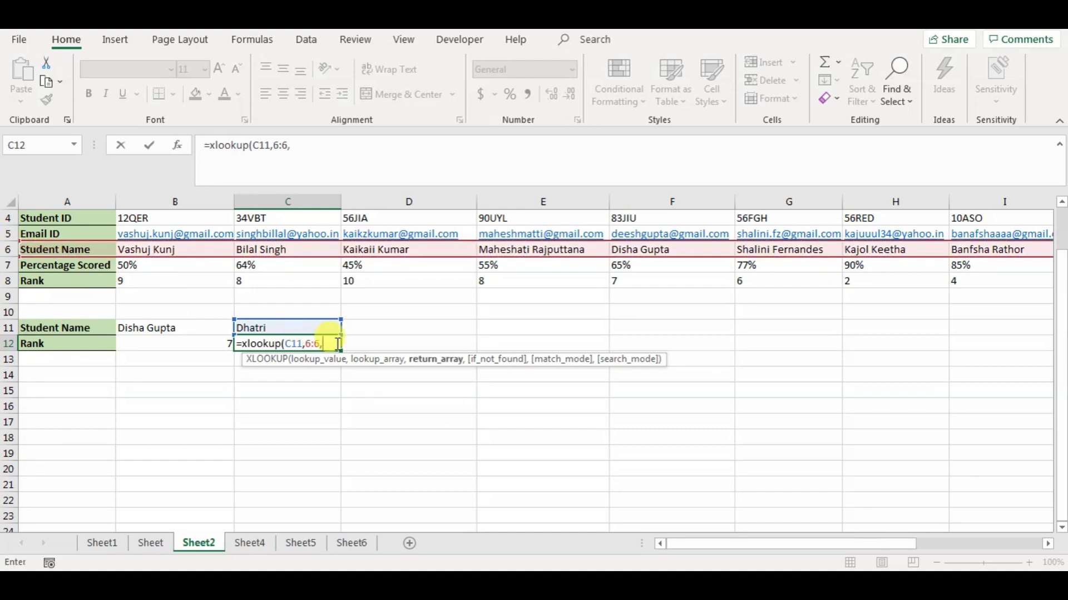
pyautogui.click(9, 282)
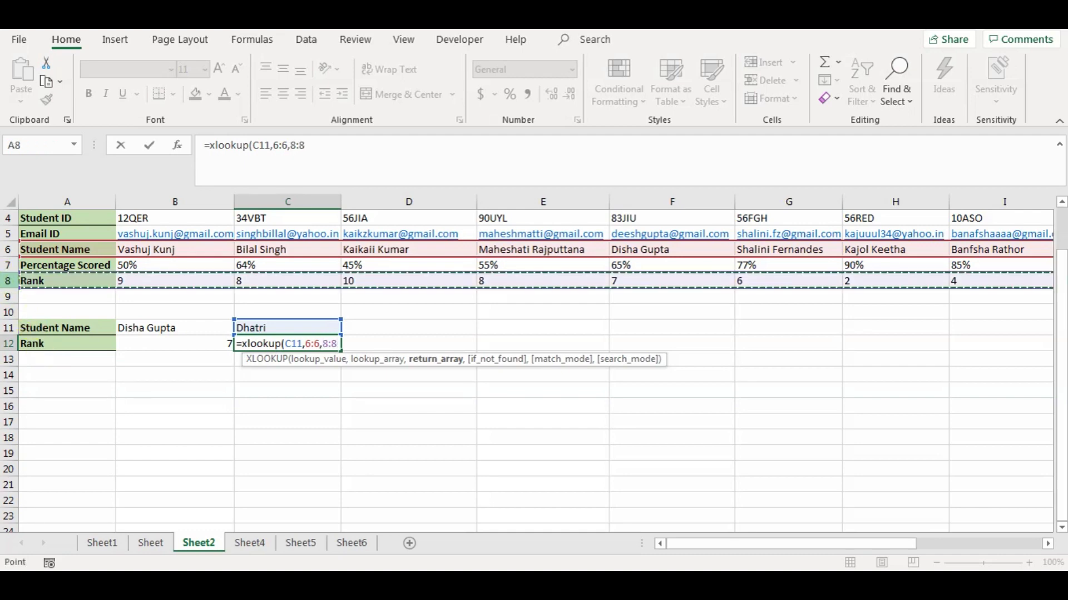
pyautogui.press('Return')
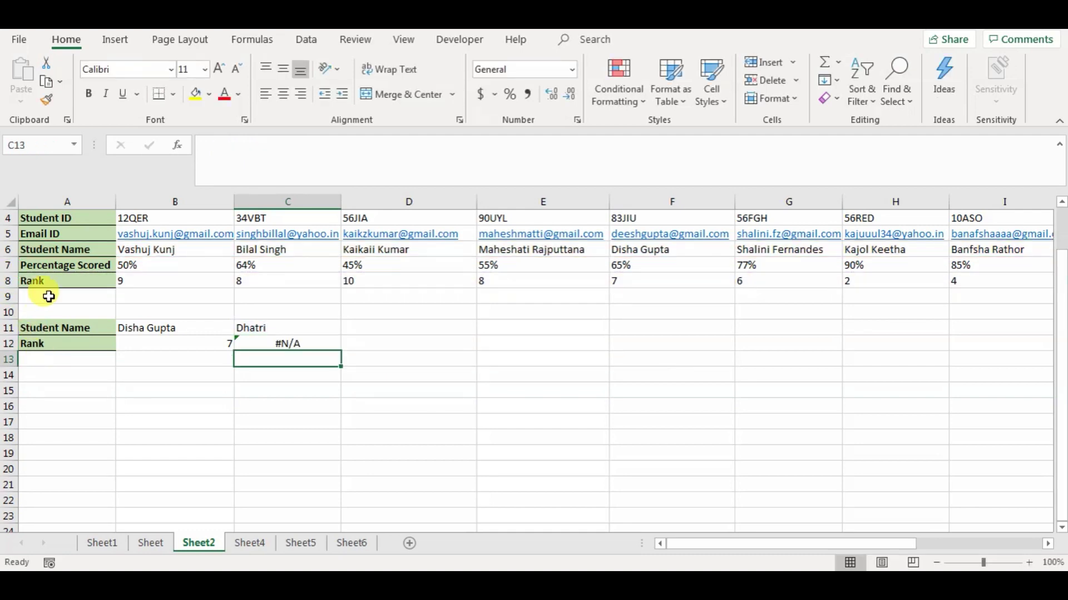
# Step: Add 0 as the if_not_found argument of the XLOOKUP formula in C12
pyautogui.click(291, 342)
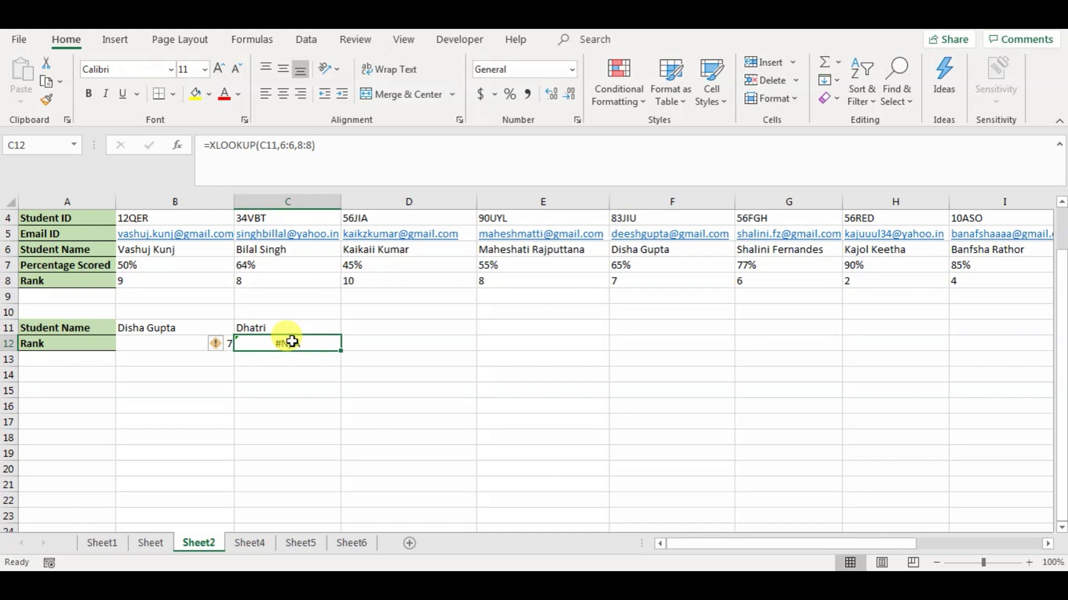
pyautogui.doubleClick(291, 341)
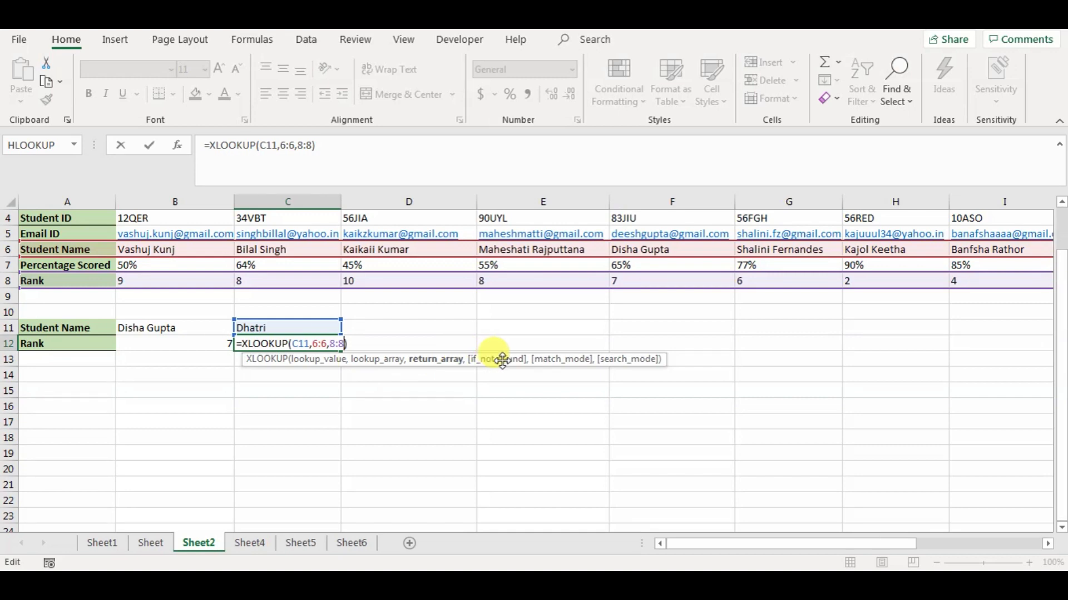
pyautogui.write(',')
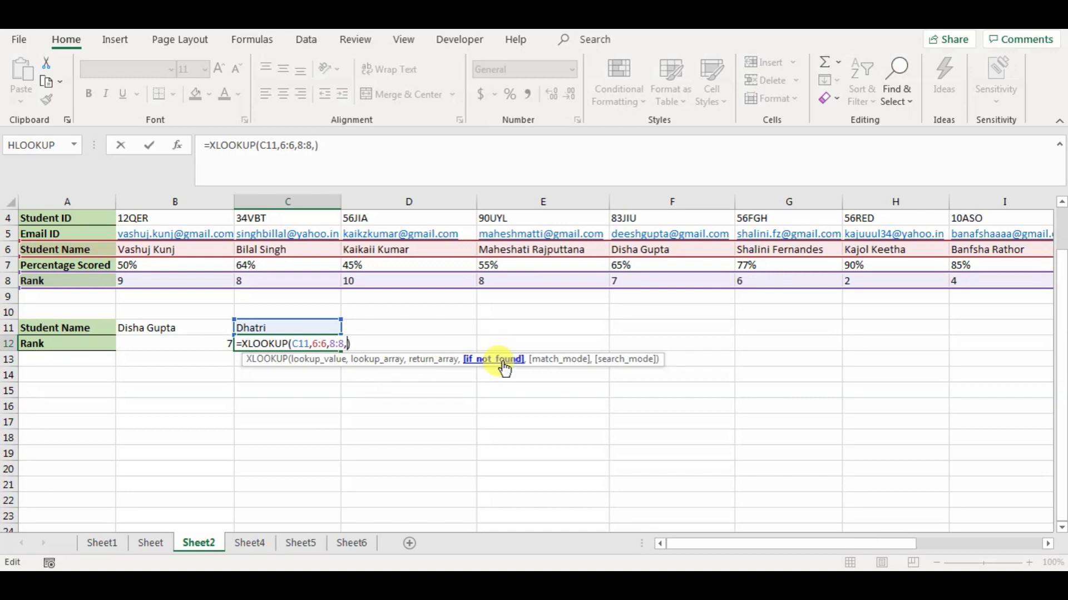
pyautogui.write('0')
pyautogui.press('Return')
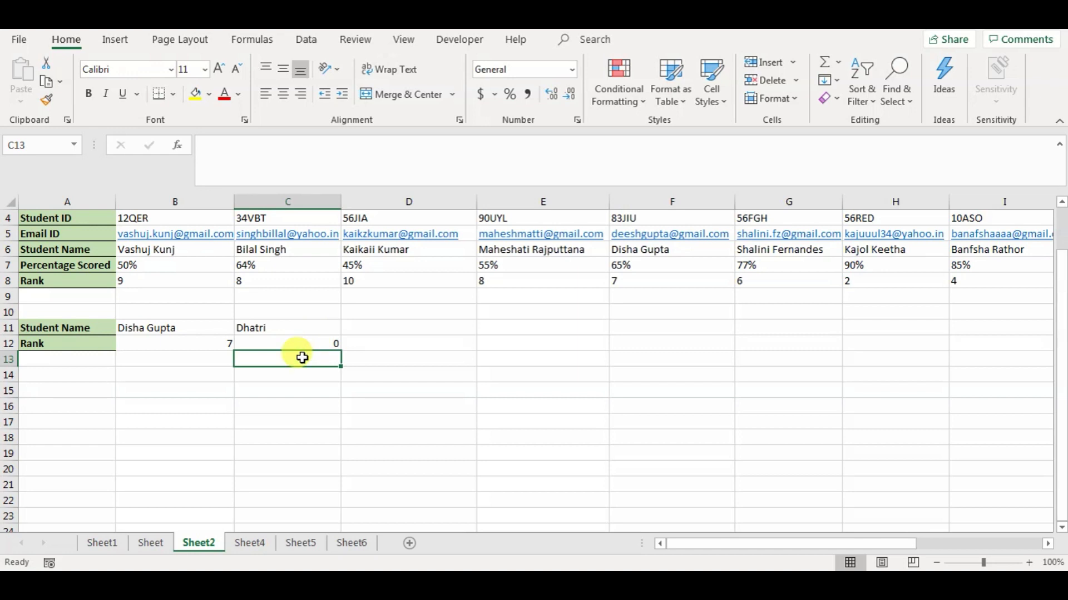
# Step: Enter a third student's first name in D11, in the Student Name row of the lookup area
pyautogui.click(380, 331)
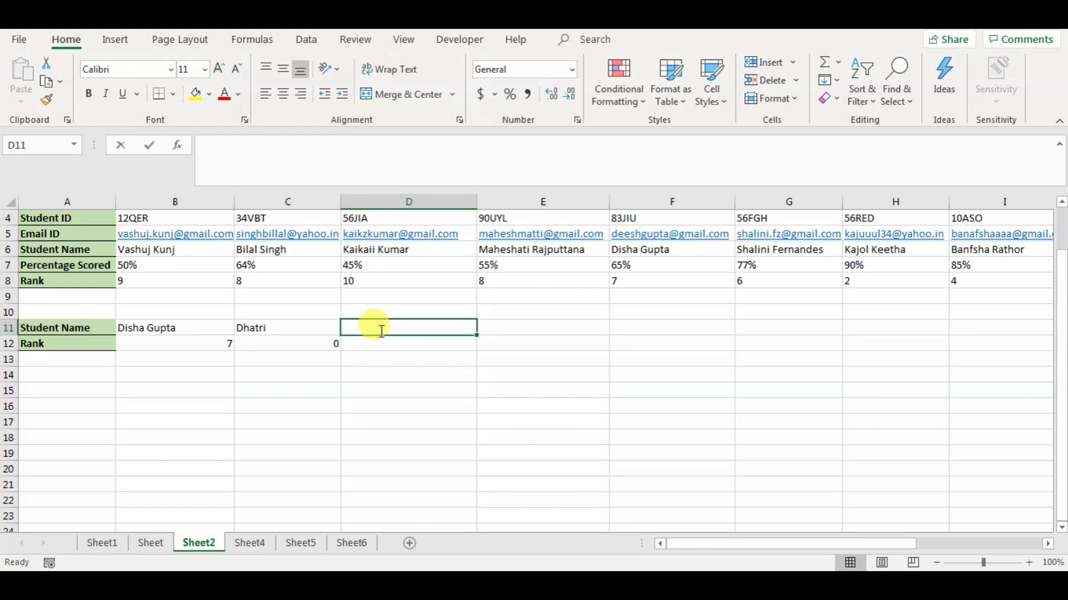
pyautogui.write('Robin')
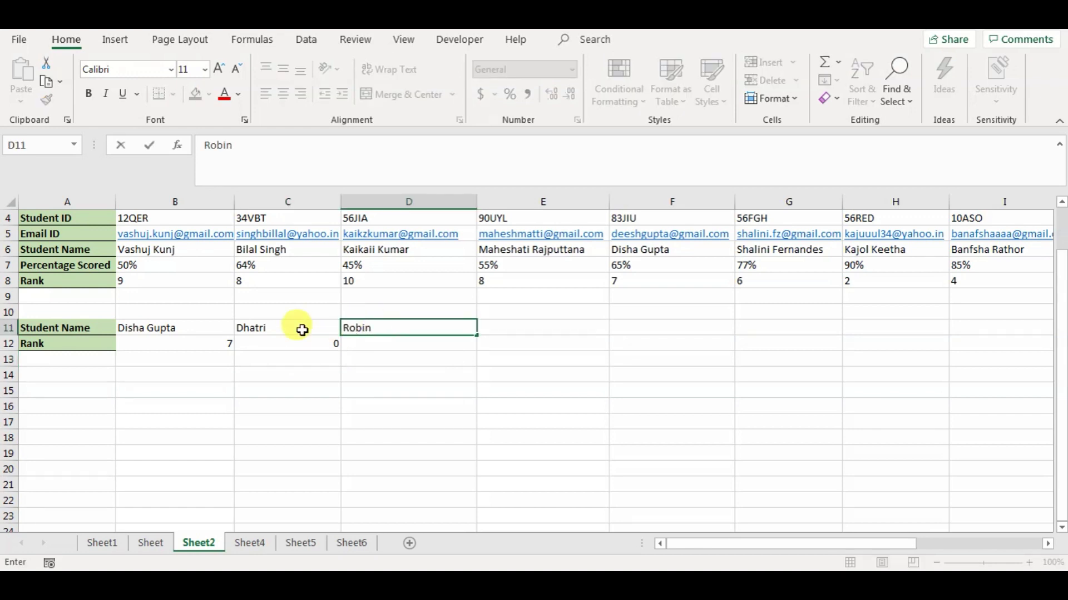
pyautogui.moveTo(796, 543); pyautogui.dragTo(720, 525)
# Step: Start an XLOOKUP formula in D12 with D11 as lookup value, row 6 as lookup array and row 8 as return array
pyautogui.click(412, 345)
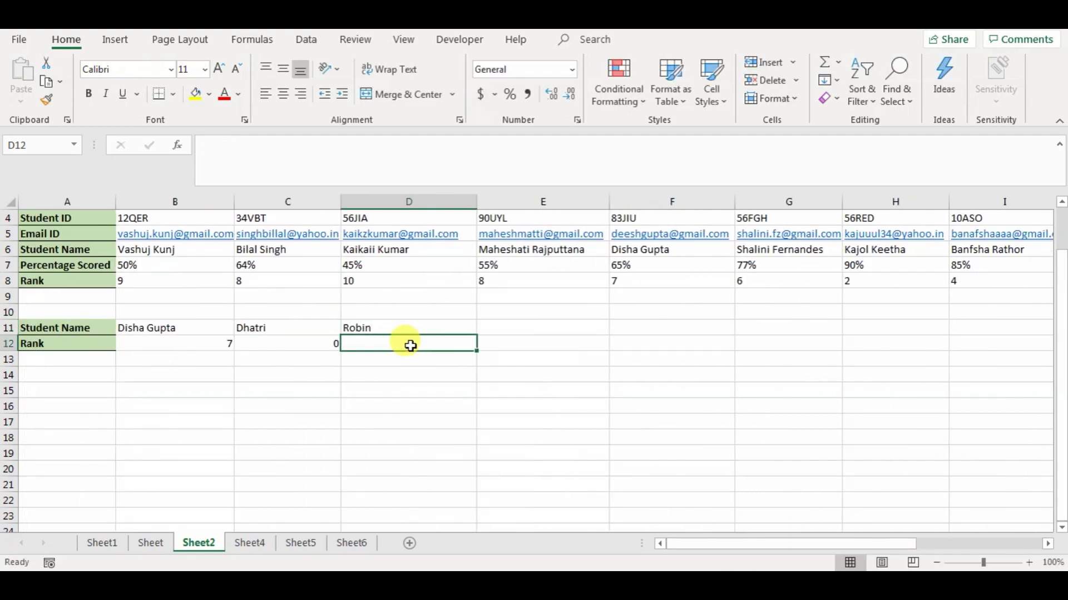
pyautogui.write('=')
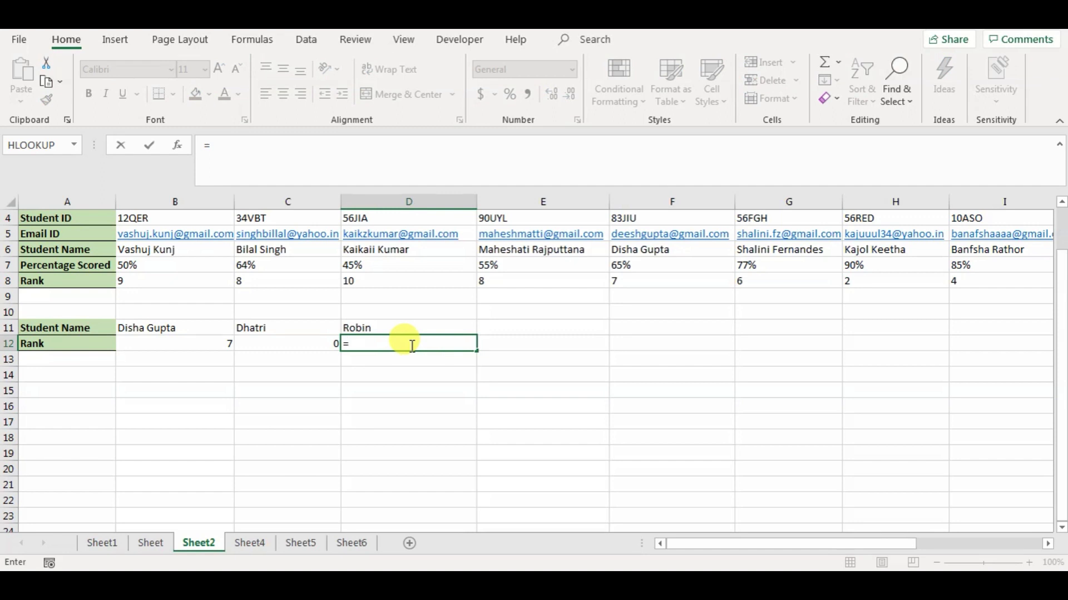
pyautogui.write('xlookup')
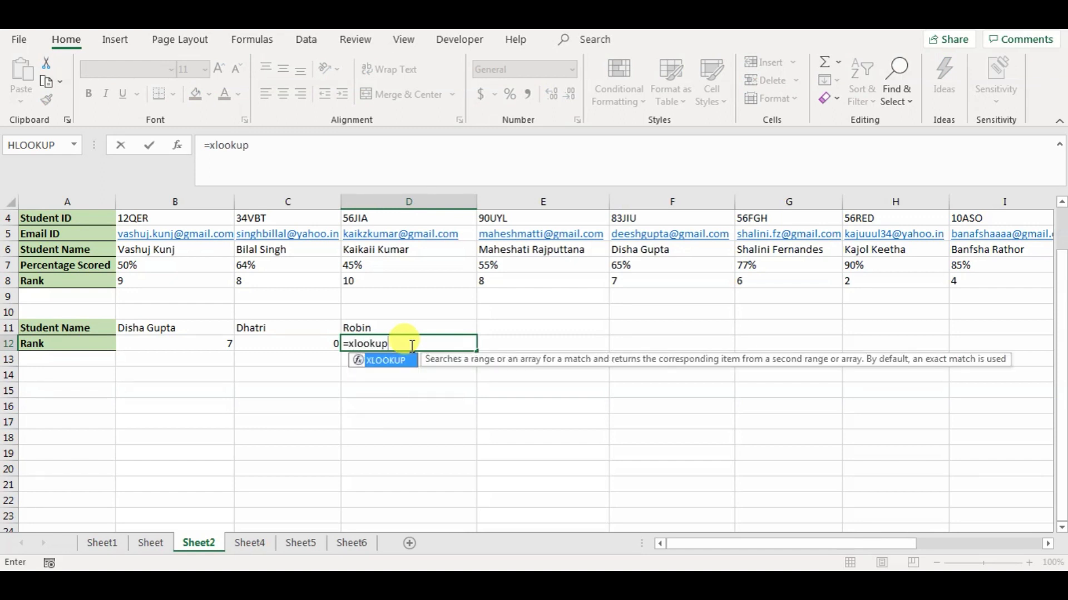
pyautogui.write('(')
pyautogui.click(382, 327)
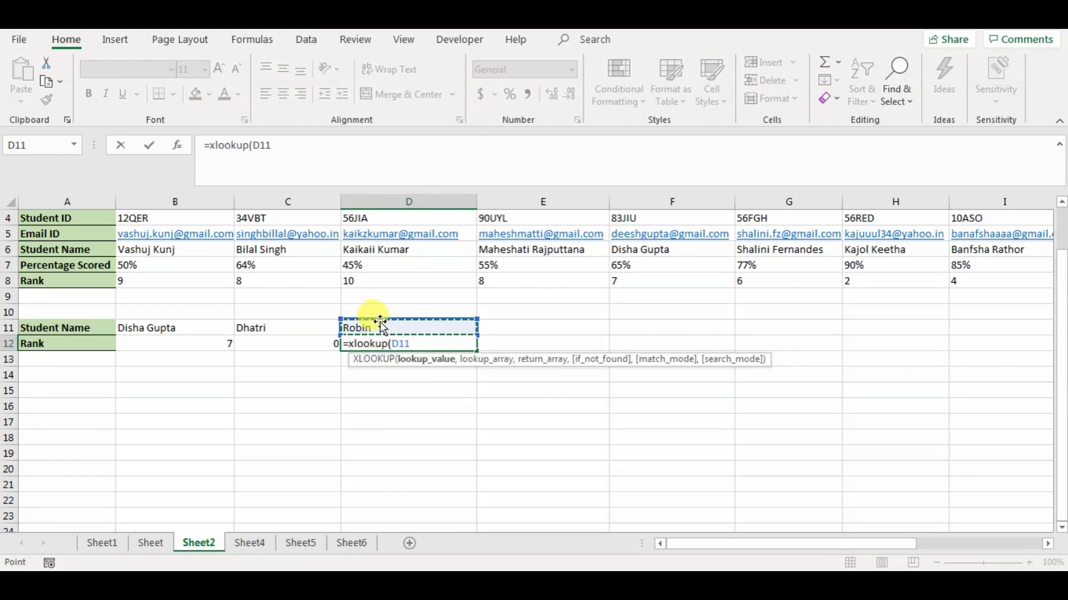
pyautogui.write(',')
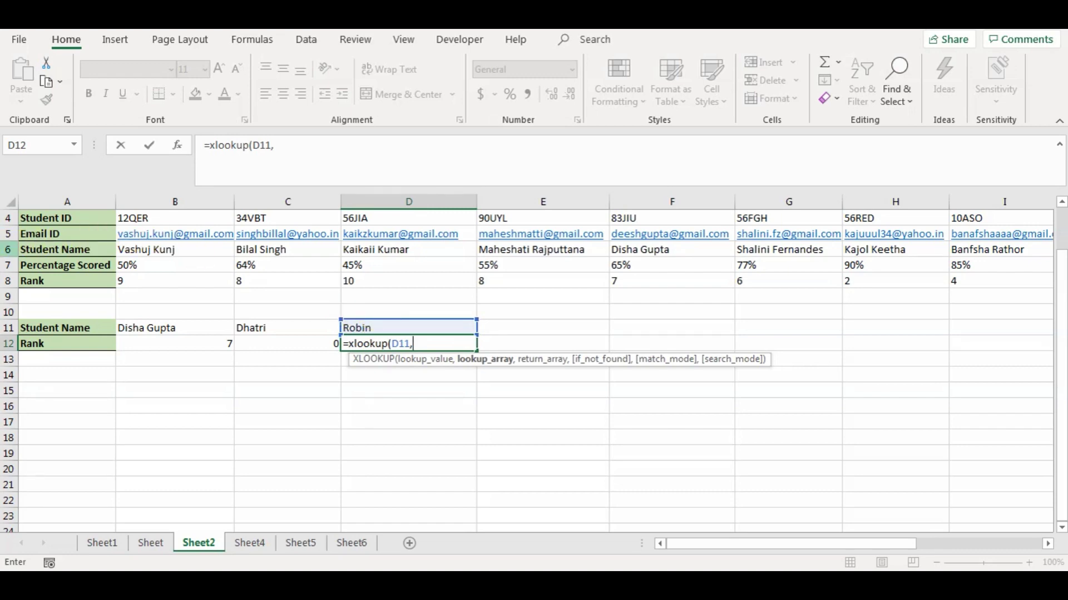
pyautogui.click(8, 249)
pyautogui.write(',')
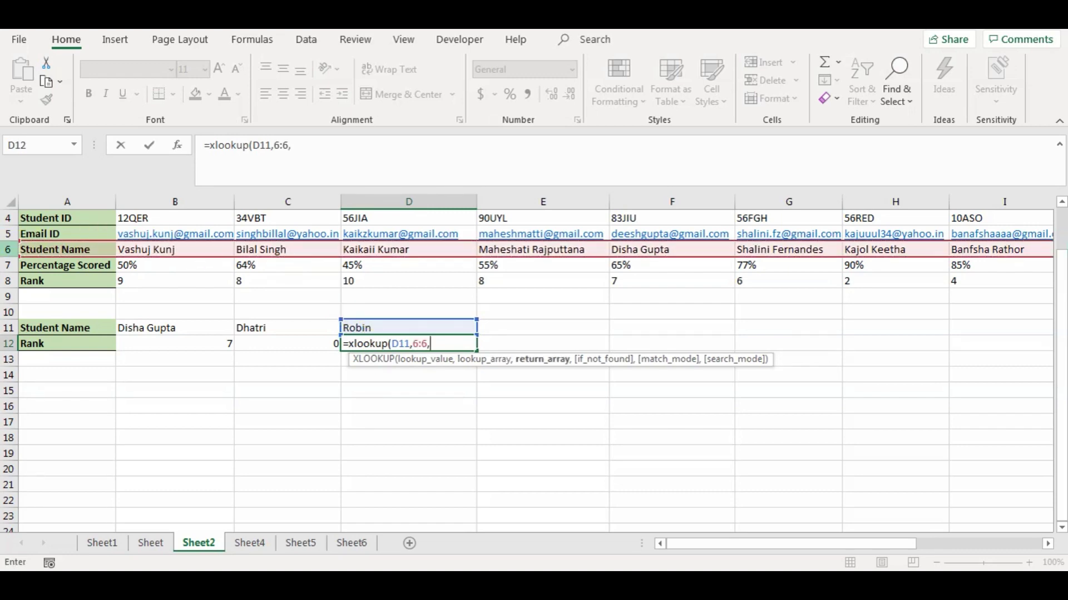
pyautogui.click(8, 281)
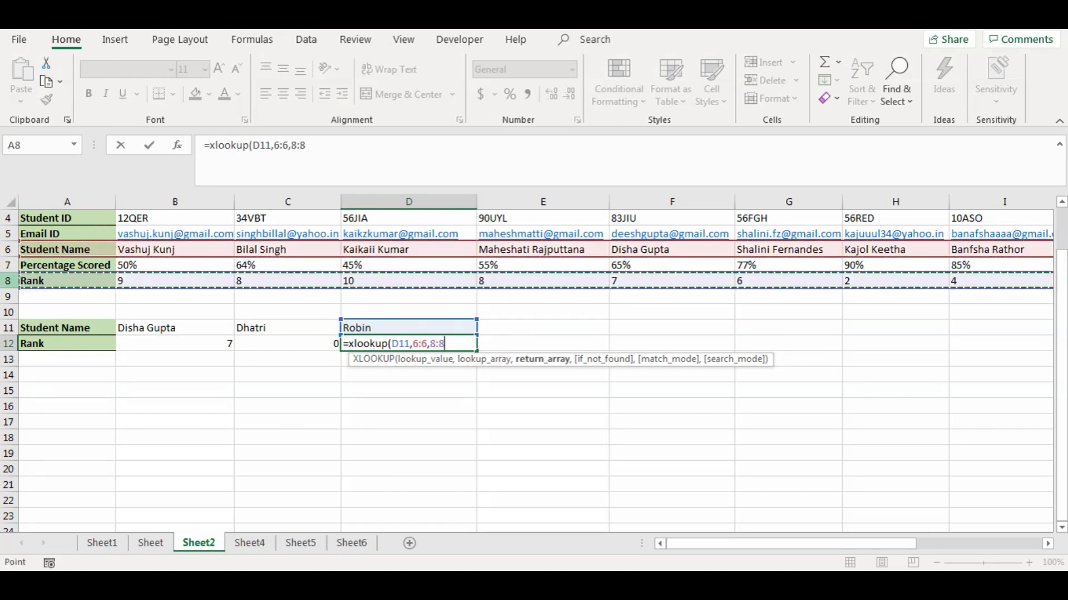
# Step: Complete the D12 formula with "Student not found" as the if_not_found argument
pyautogui.write(',')
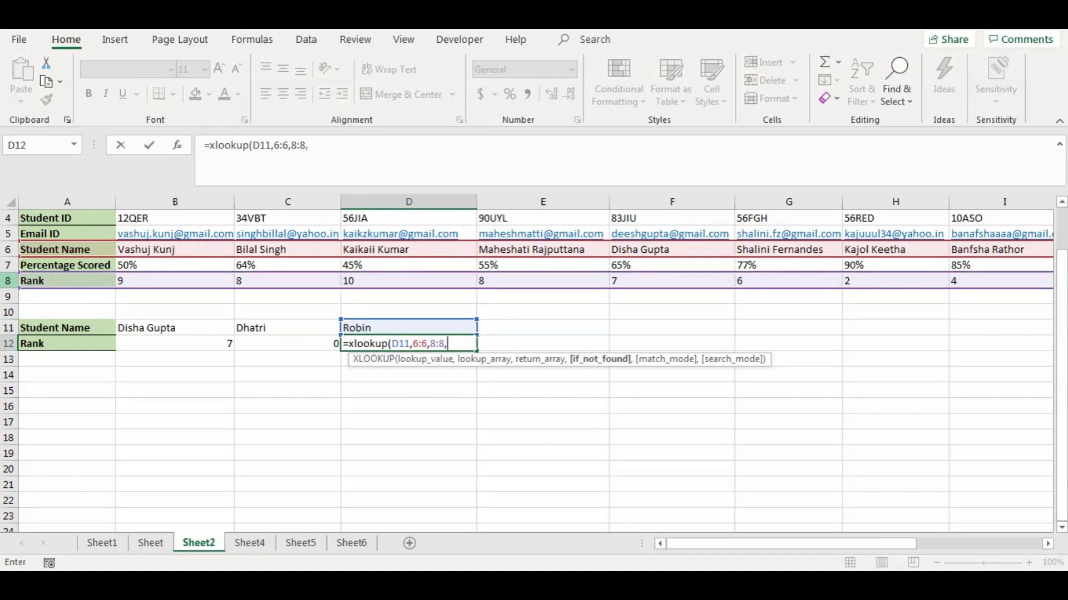
pyautogui.write('"Student n')
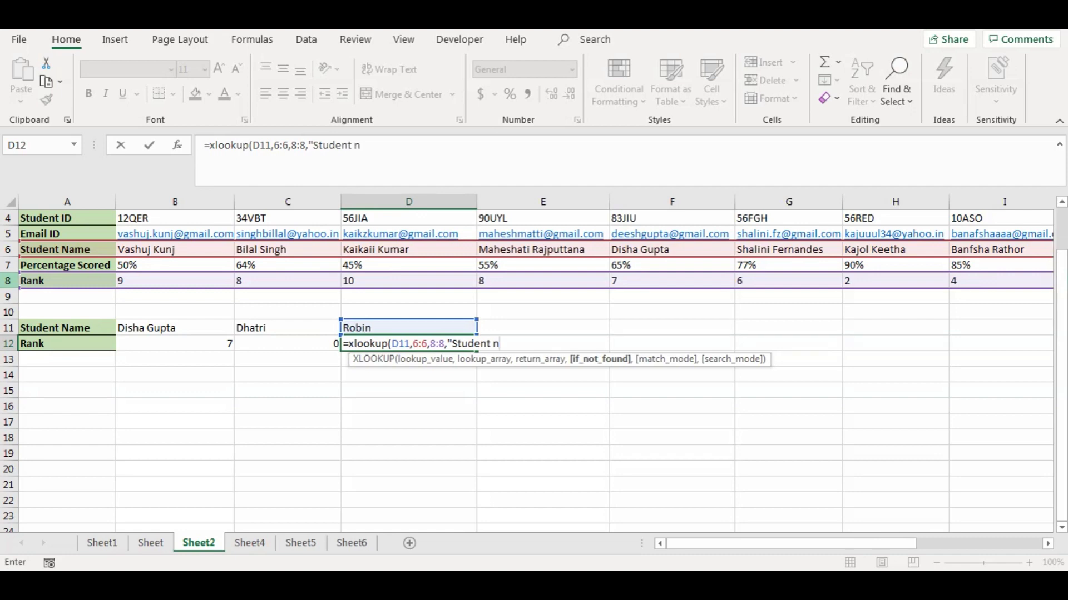
pyautogui.write('ot found")')
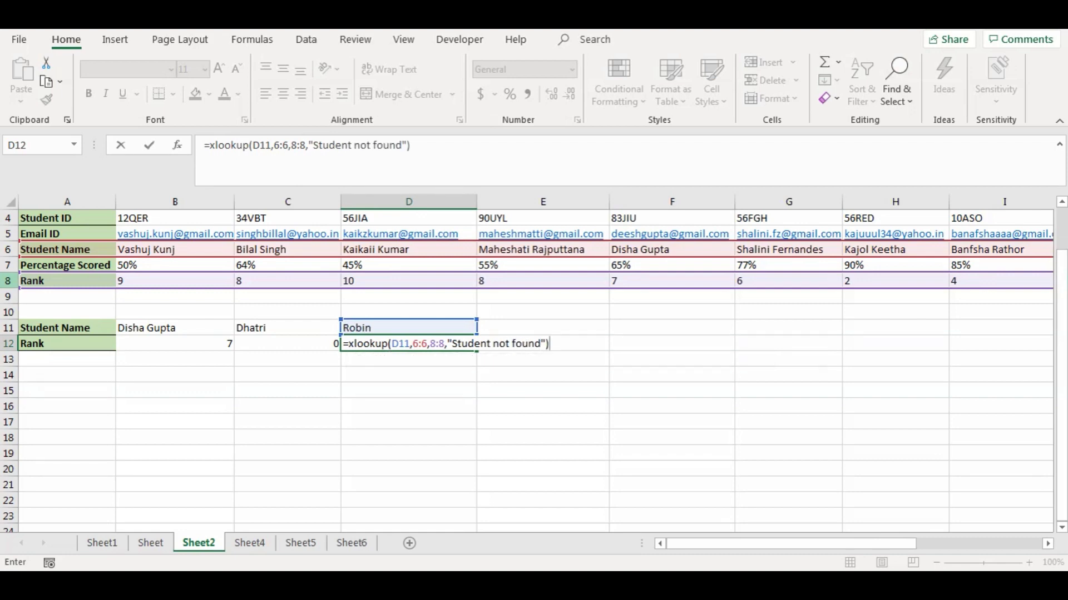
pyautogui.press('Return')
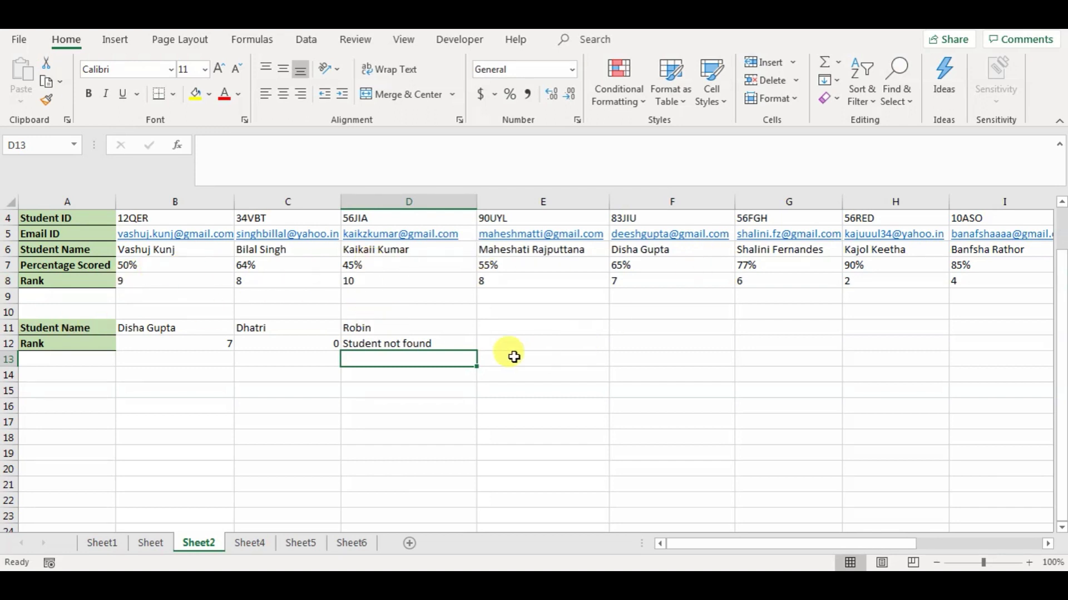
pyautogui.click(425, 346)
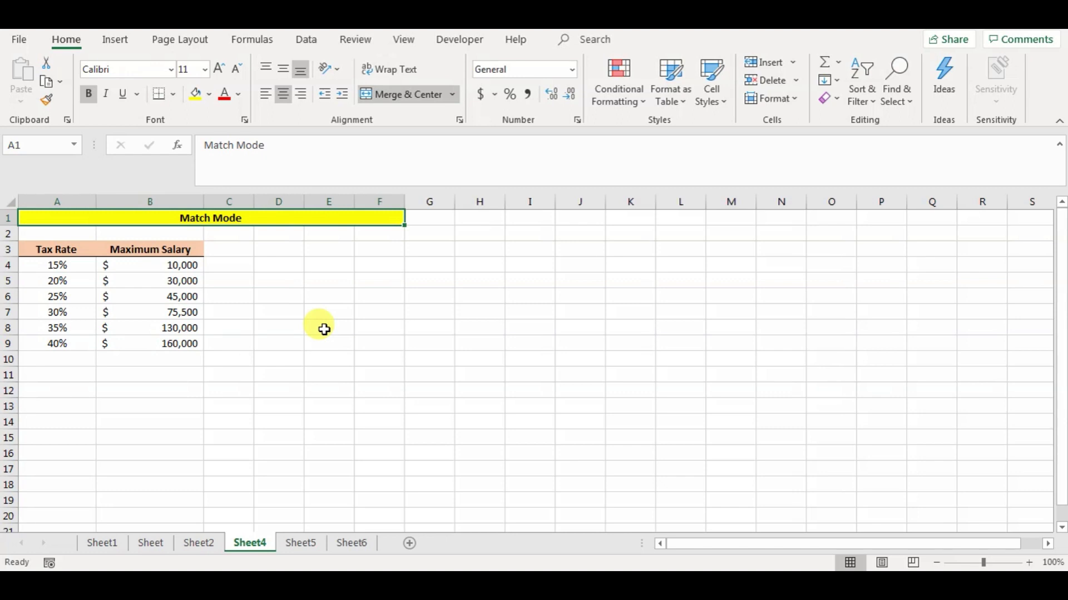
# Step: Start an XLOOKUP formula for the Tax Rate in B14 of Sheet4, with A14 as lookup value
pyautogui.click(278, 344)
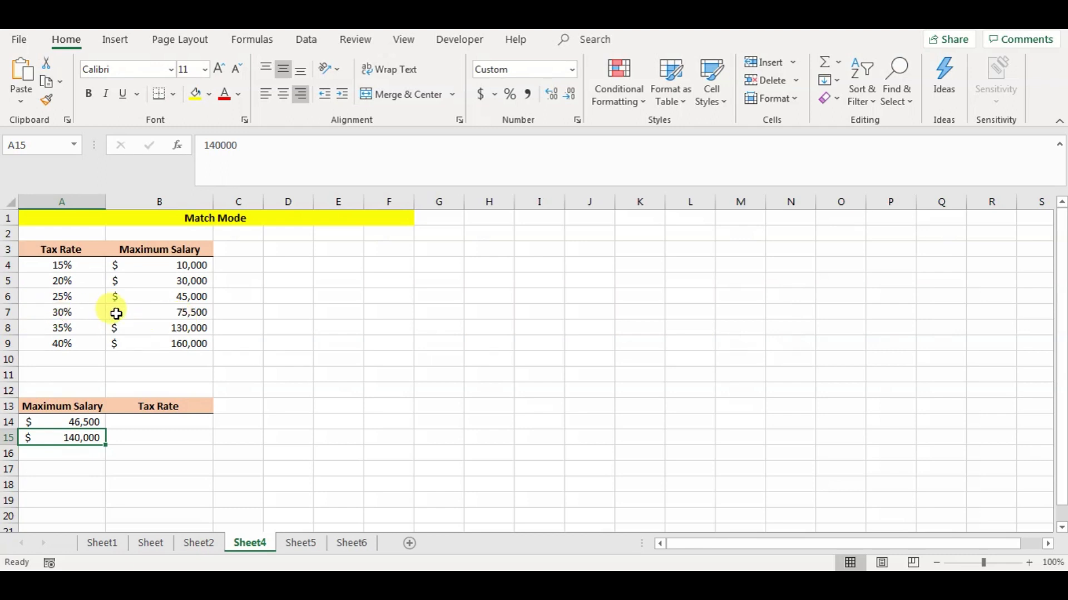
pyautogui.click(136, 423)
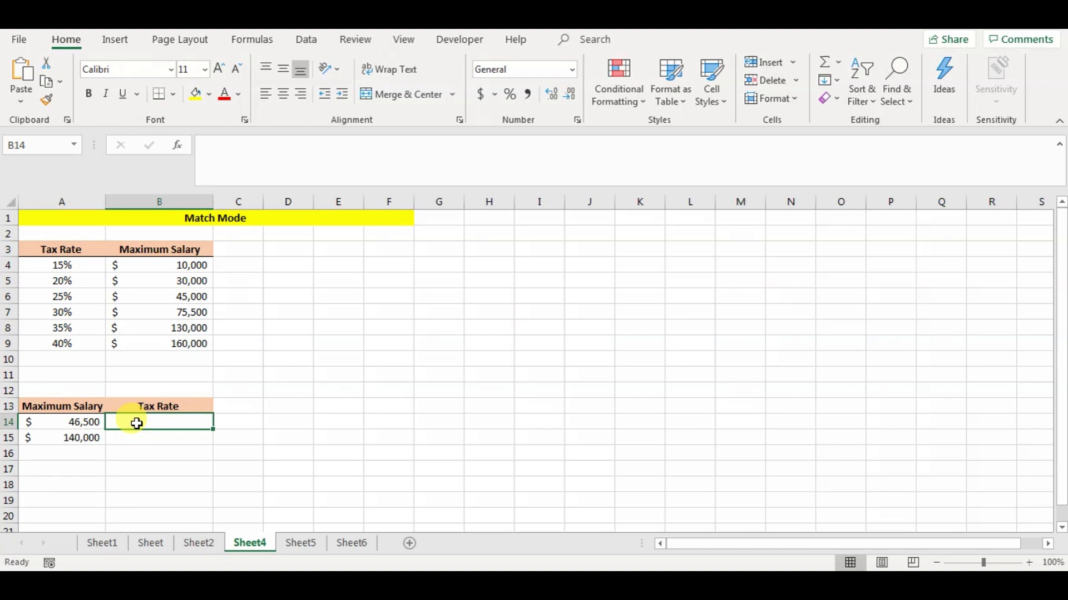
pyautogui.write('=XLOOK')
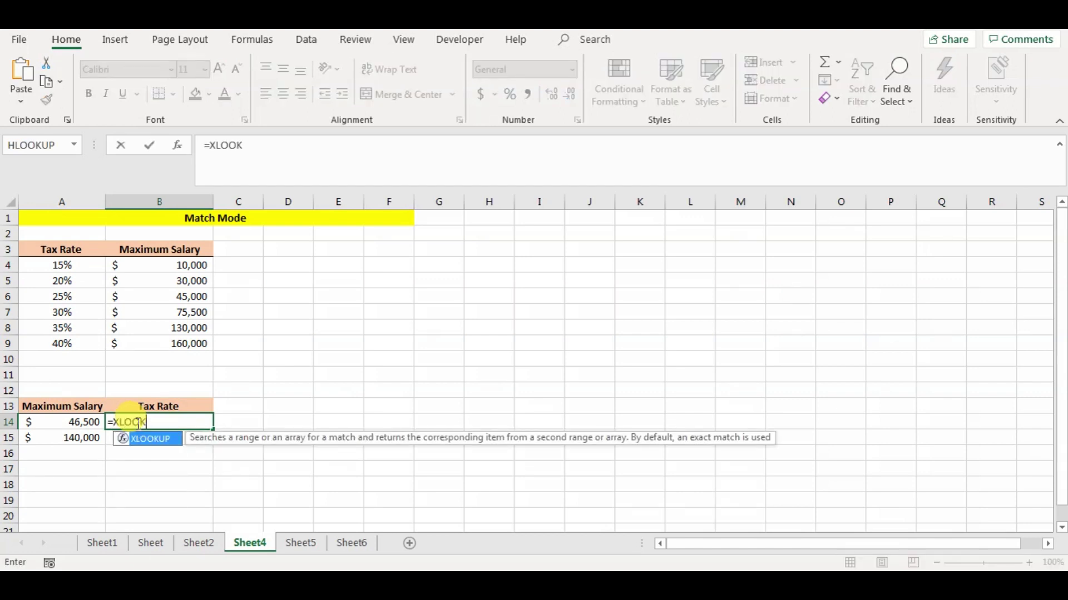
pyautogui.write('UP(')
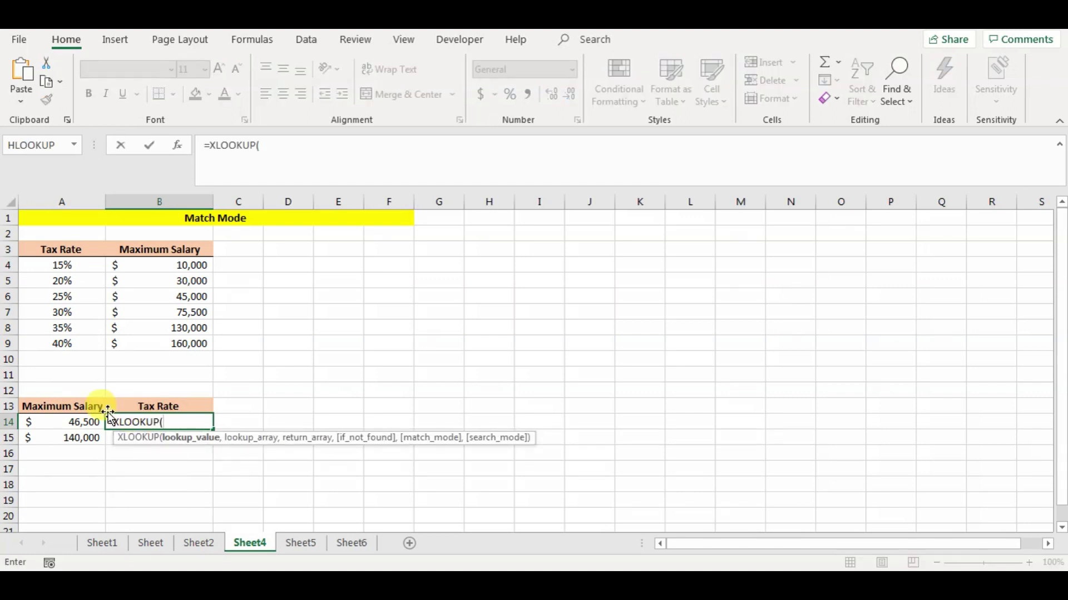
pyautogui.click(85, 422)
pyautogui.write(',')
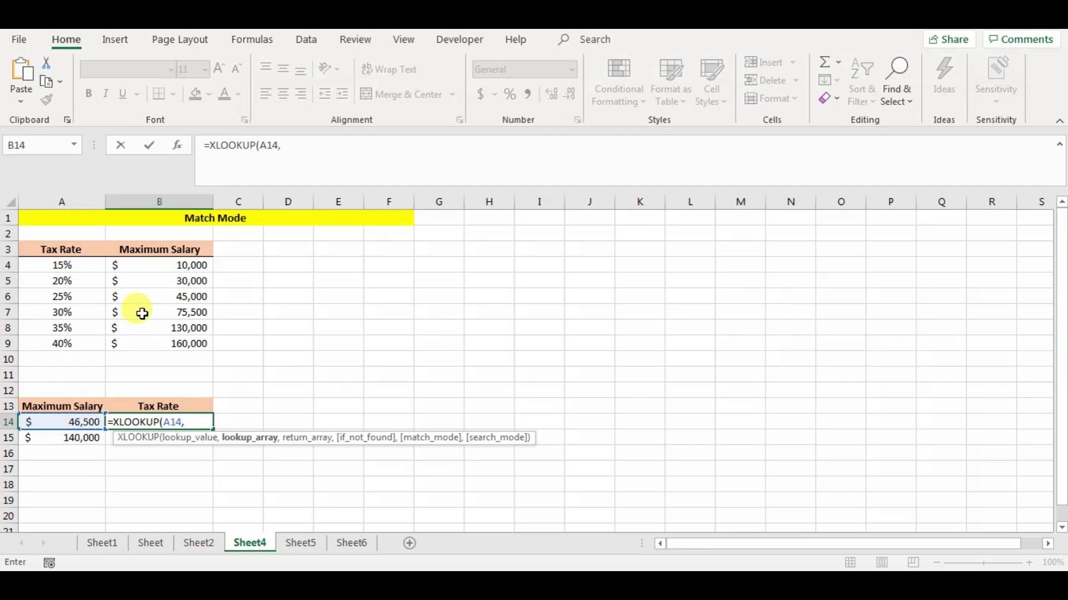
# Step: Add the Maximum Salary values as lookup array in the B14 formula, using the absolute reference $B$4:$B$9
pyautogui.moveTo(148, 270); pyautogui.dragTo(145, 341)
pyautogui.moveTo(309, 145); pyautogui.dragTo(284, 145)
pyautogui.press('F4')
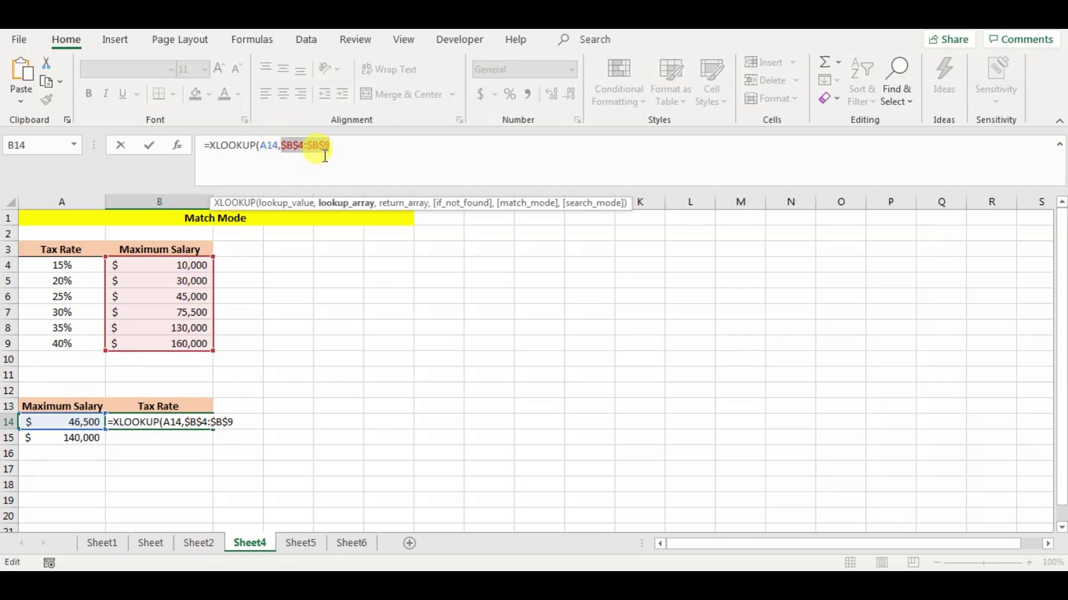
pyautogui.click(343, 147)
pyautogui.write(',')
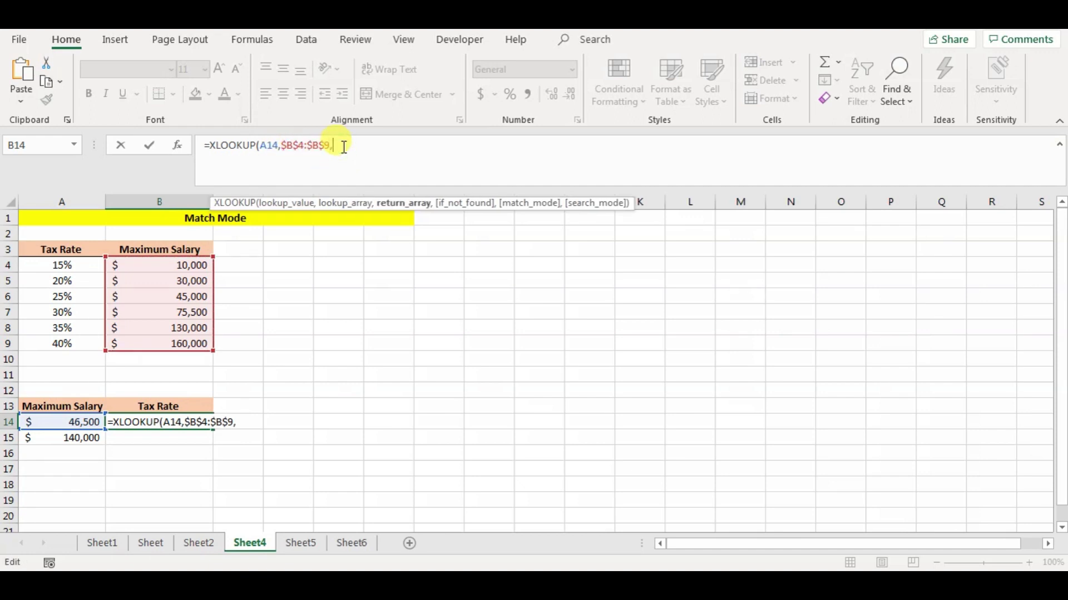
# Step: Add the Tax Rate values as return array in the B14 formula, using the absolute reference $A$4:$A$9
pyautogui.click(84, 265)
pyautogui.moveTo(84, 300); pyautogui.dragTo(80, 342)
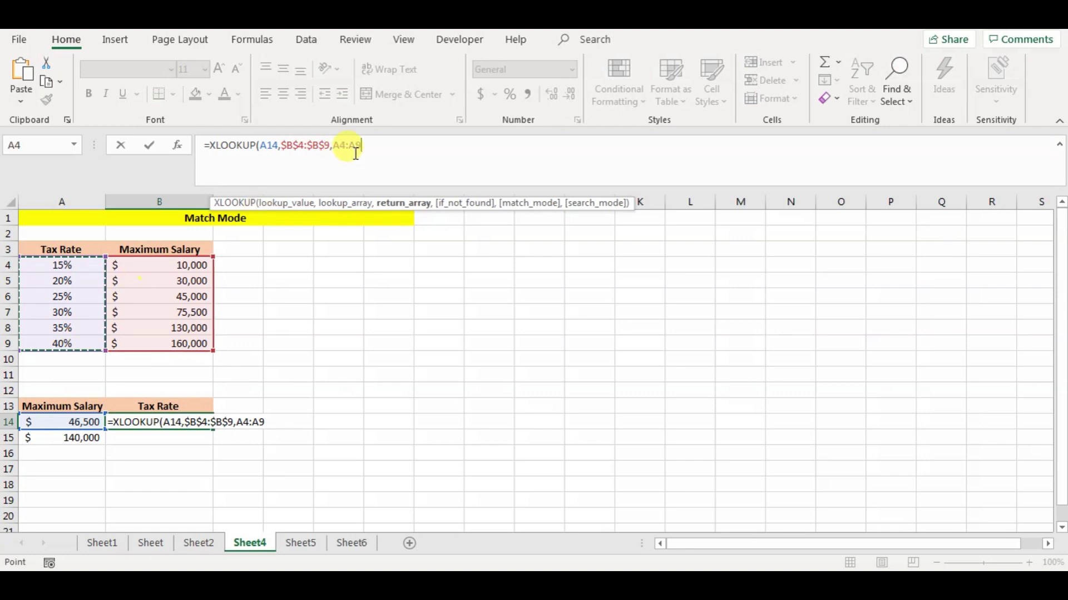
pyautogui.moveTo(361, 145); pyautogui.dragTo(336, 142)
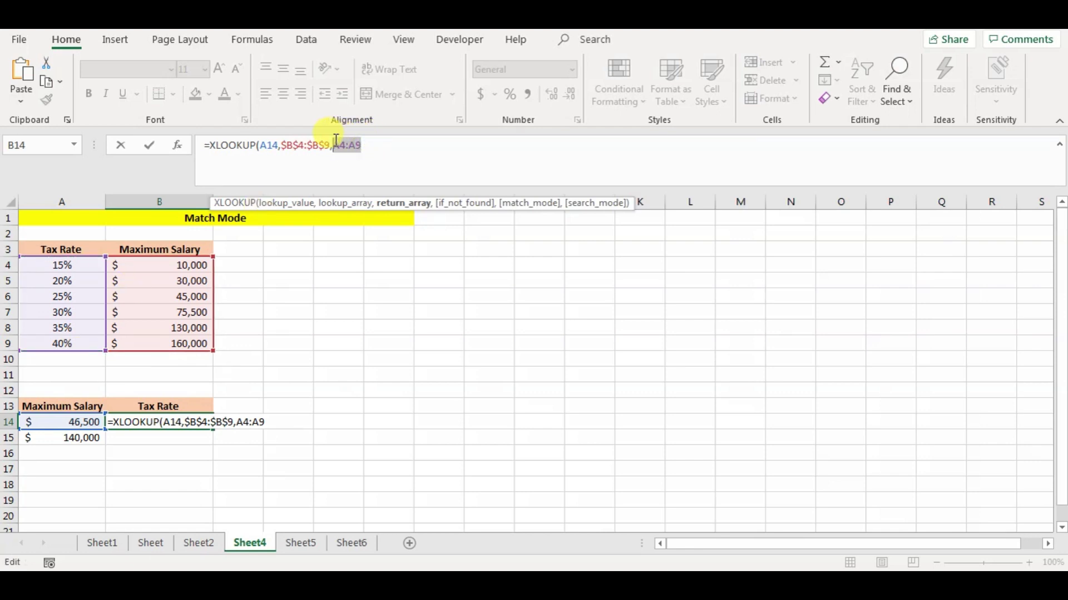
pyautogui.press('F4')
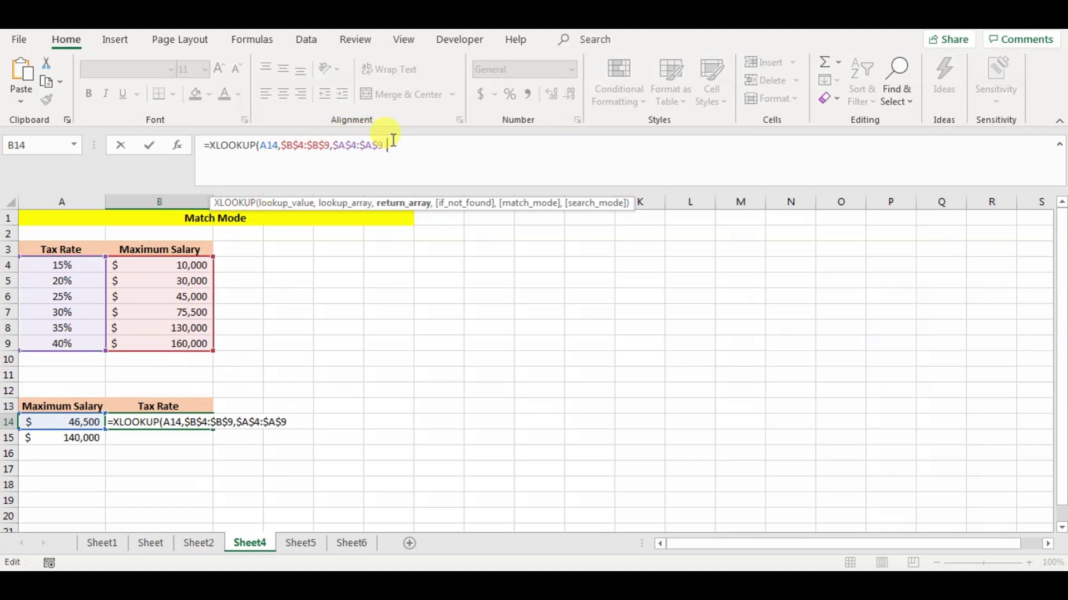
# Step: Complete the B14 formula with an empty if_not_found argument and match_mode 1, exact match or next larger item
pyautogui.press('Return')
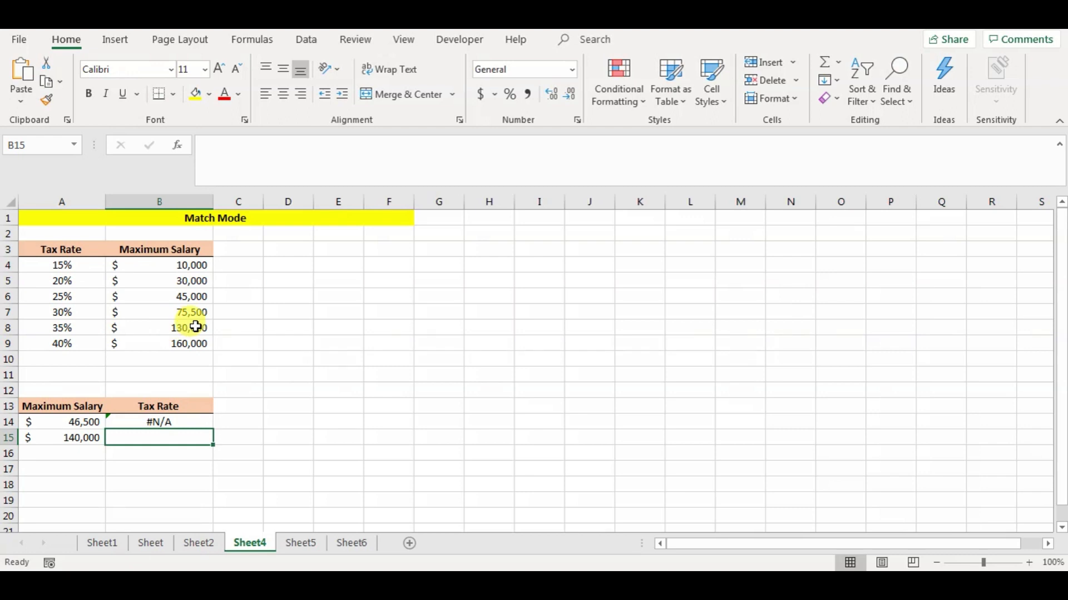
pyautogui.press('Up')
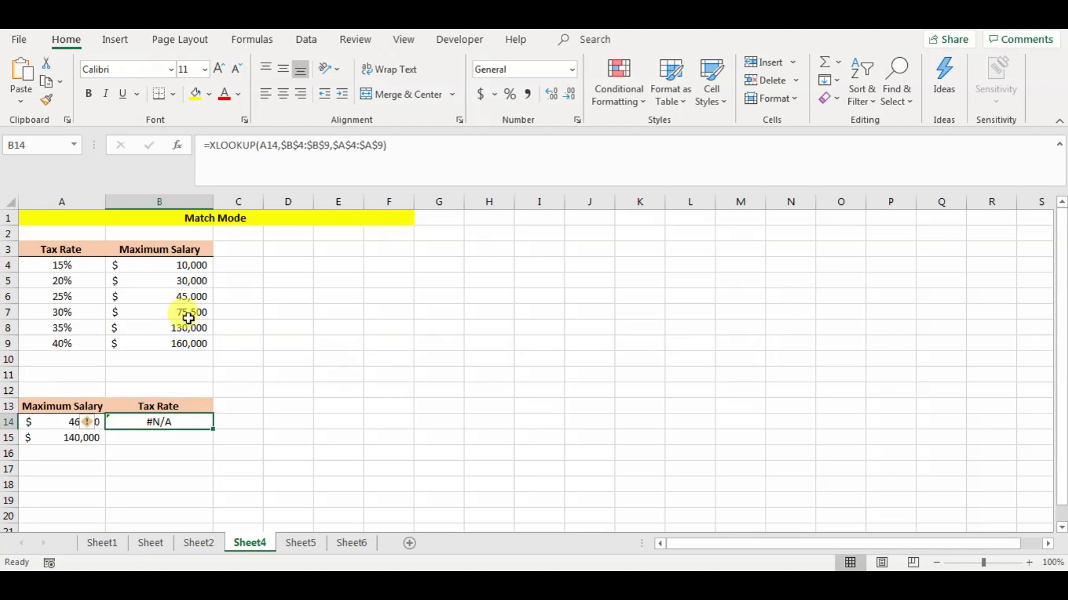
pyautogui.doubleClick(165, 423)
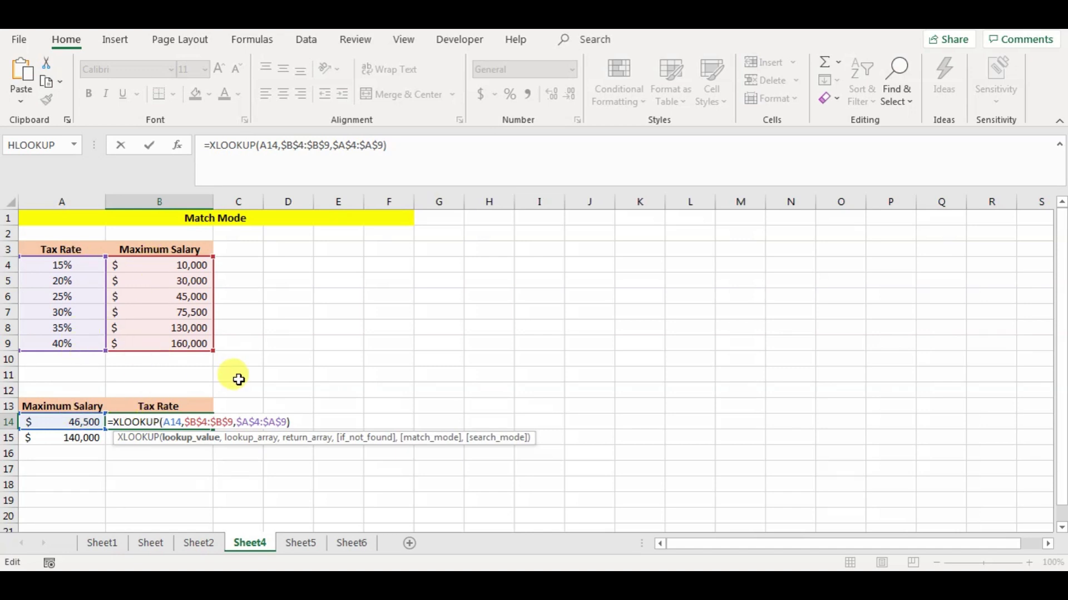
pyautogui.click(383, 146)
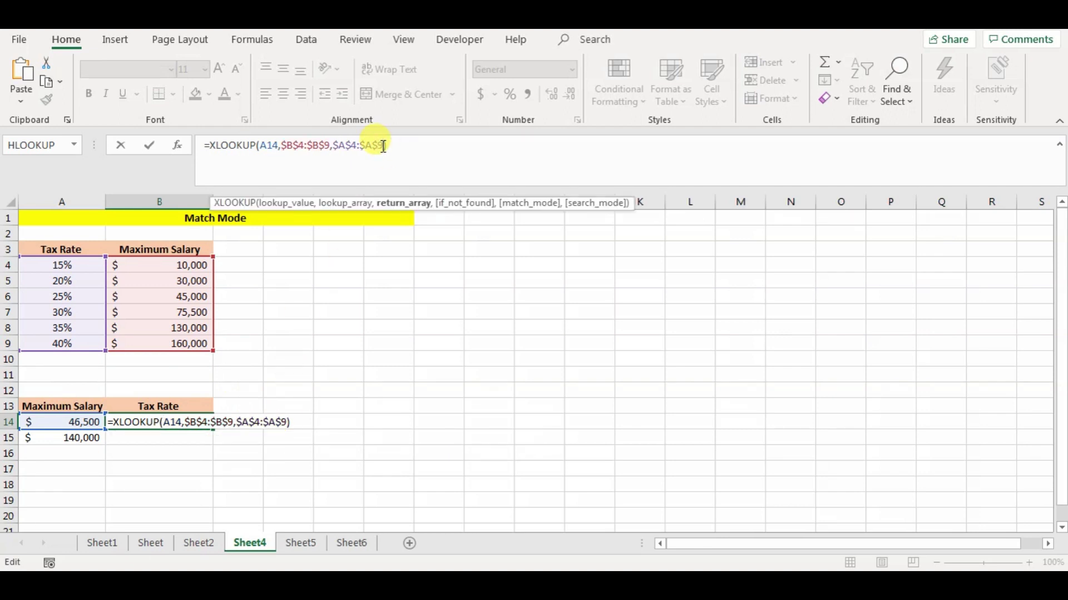
pyautogui.write(',')
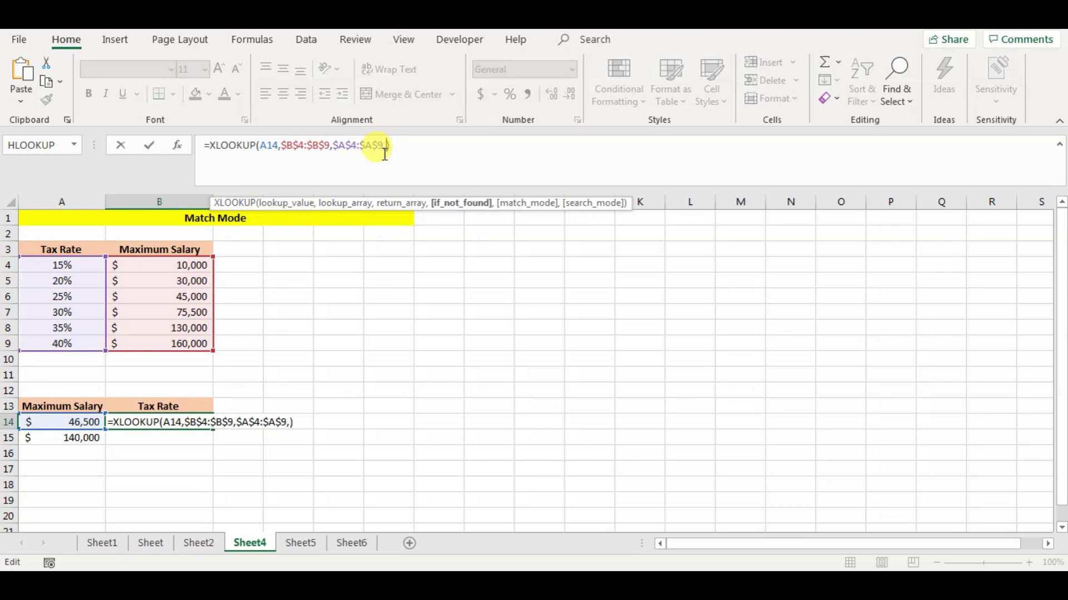
pyautogui.write(',')
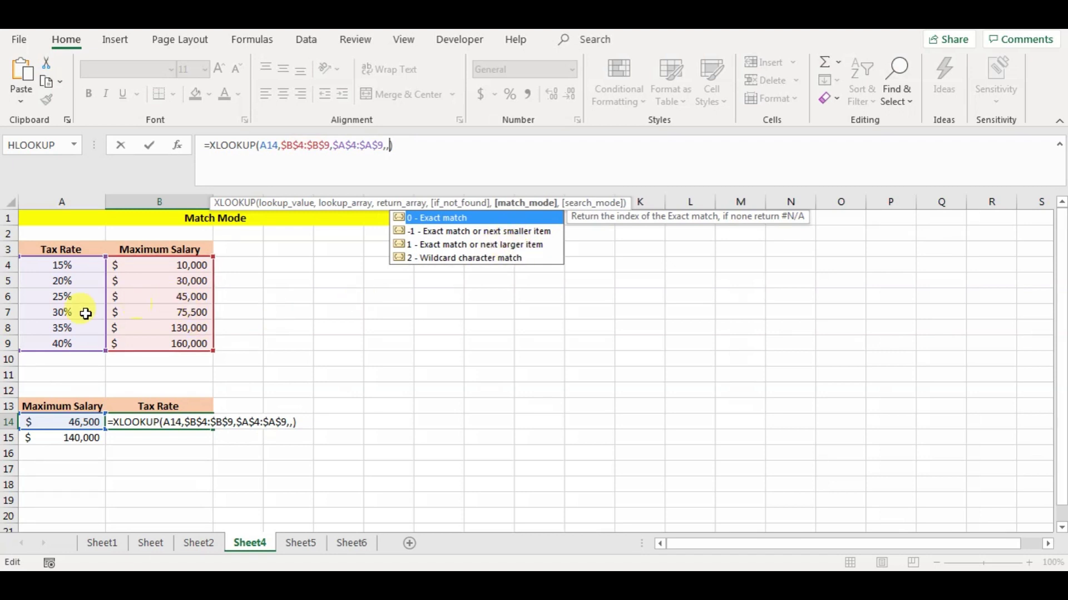
pyautogui.doubleClick(411, 247)
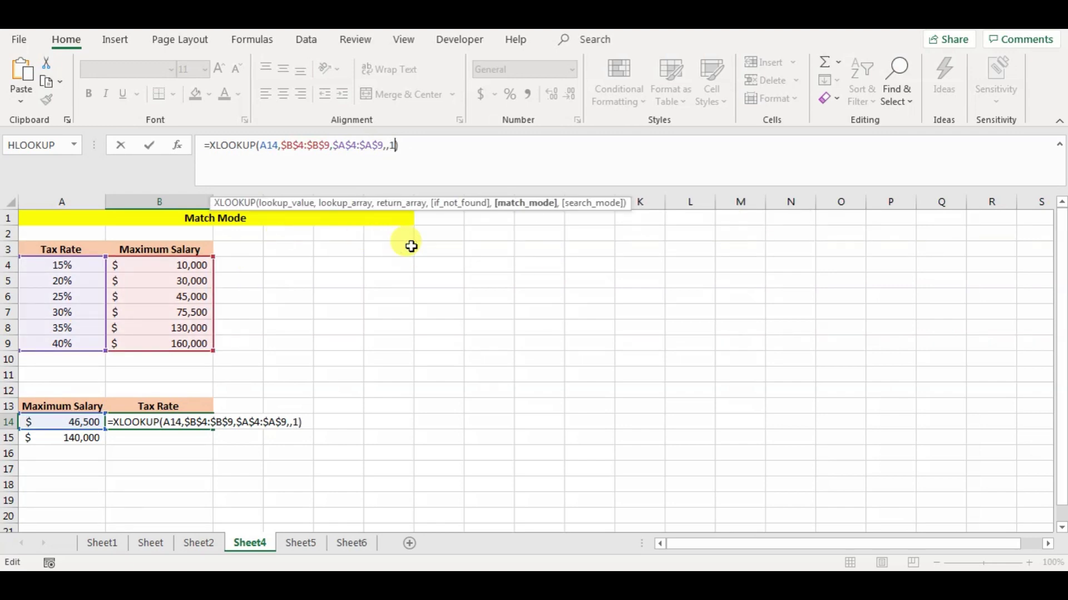
pyautogui.press('Return')
pyautogui.click(196, 424)
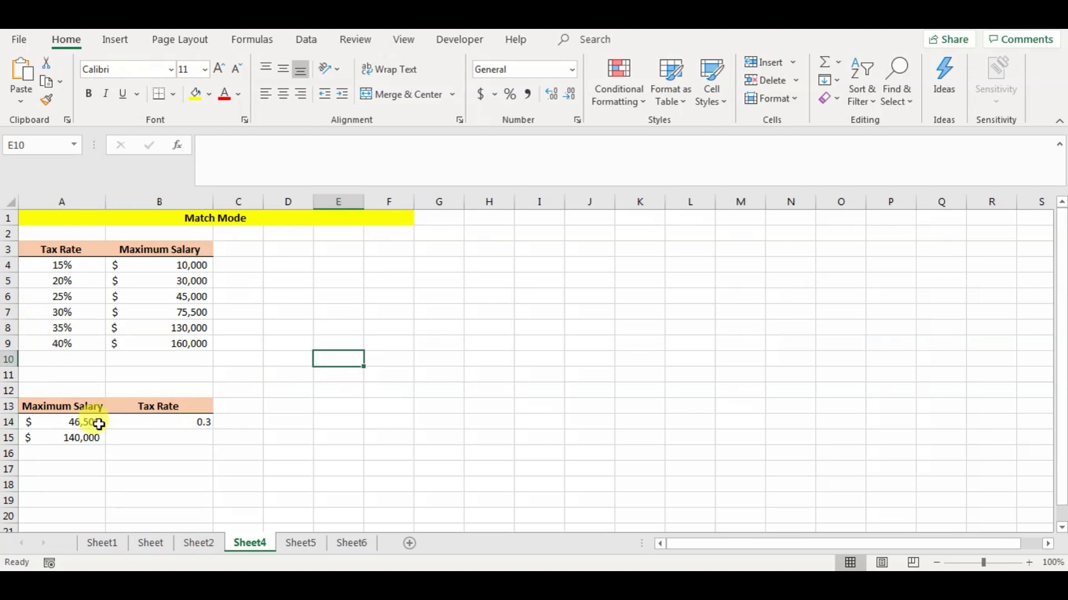
# Step: Start an XLOOKUP formula for the Tax Rate in B15, with A15 as lookup value
pyautogui.click(141, 440)
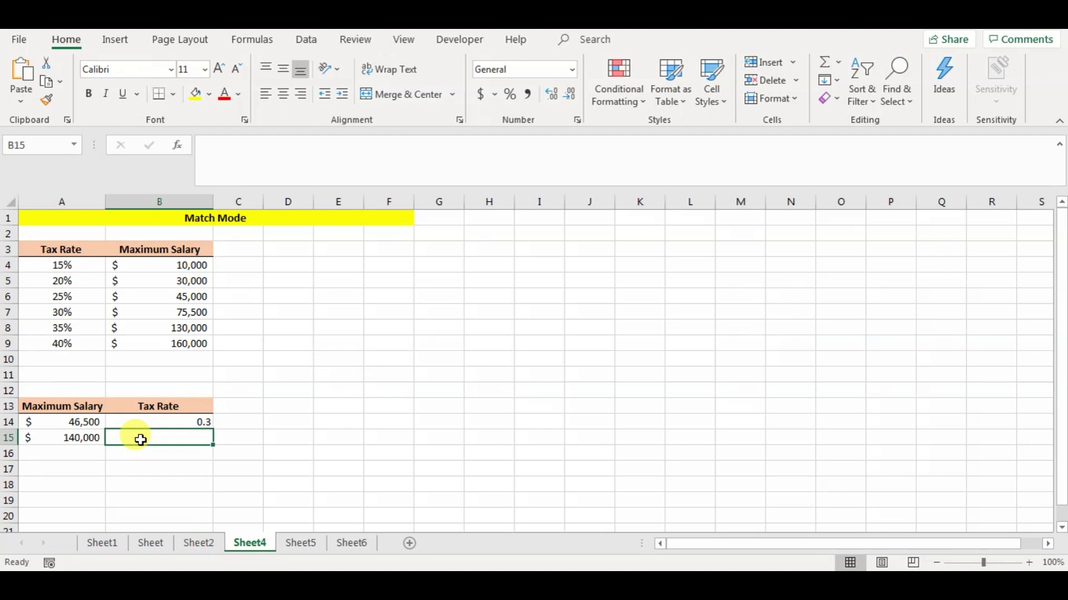
pyautogui.write('=xlook')
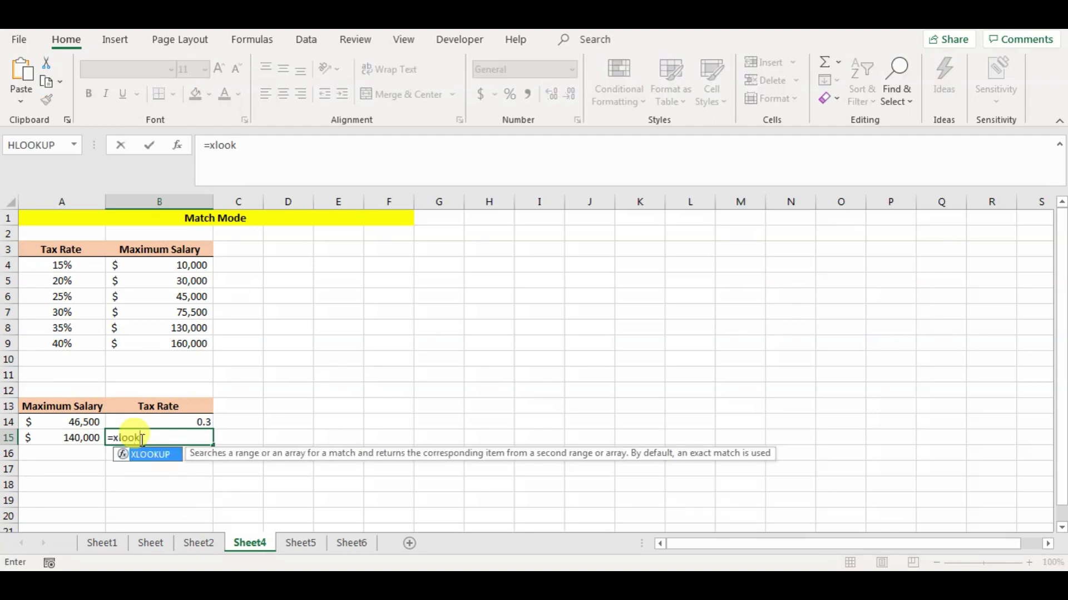
pyautogui.write('up(')
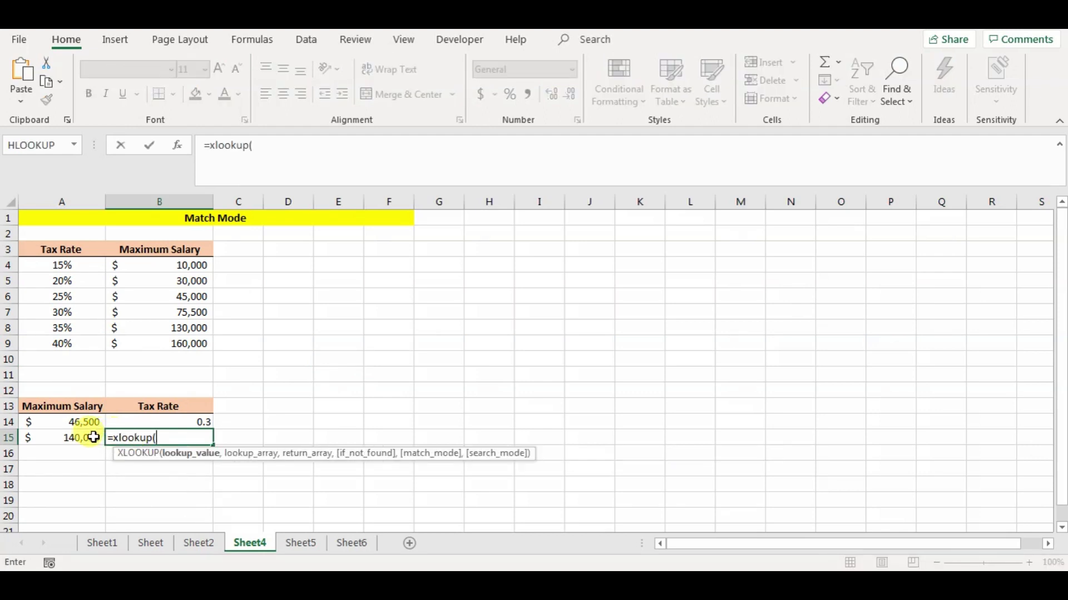
pyautogui.click(93, 437)
pyautogui.write(',')
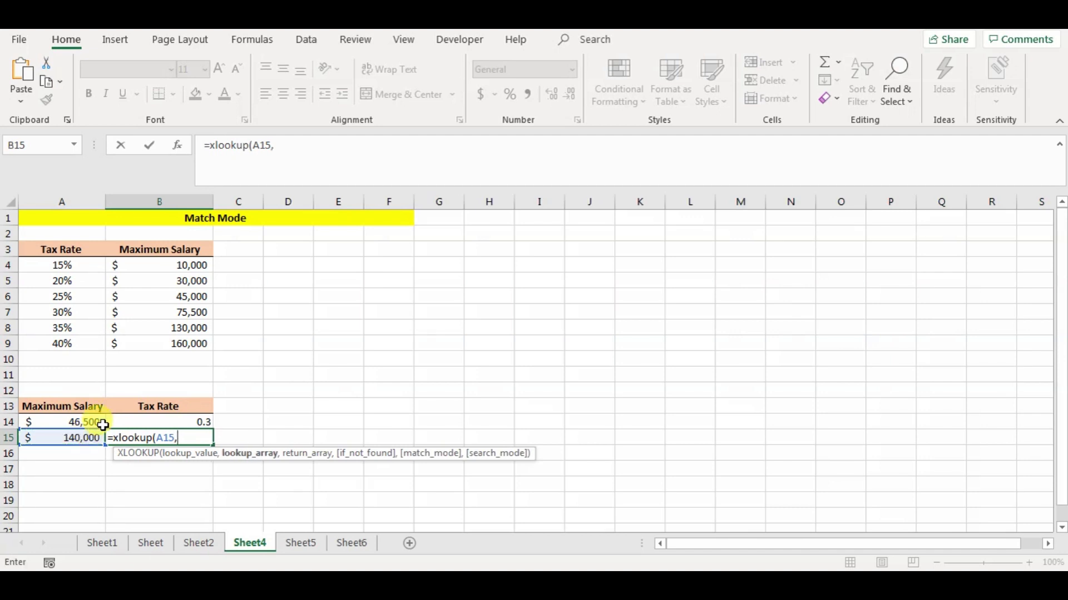
# Step: Add the Maximum Salary values as lookup array in the B15 formula, using the absolute reference $B$4:$B$9
pyautogui.moveTo(143, 264); pyautogui.dragTo(139, 342)
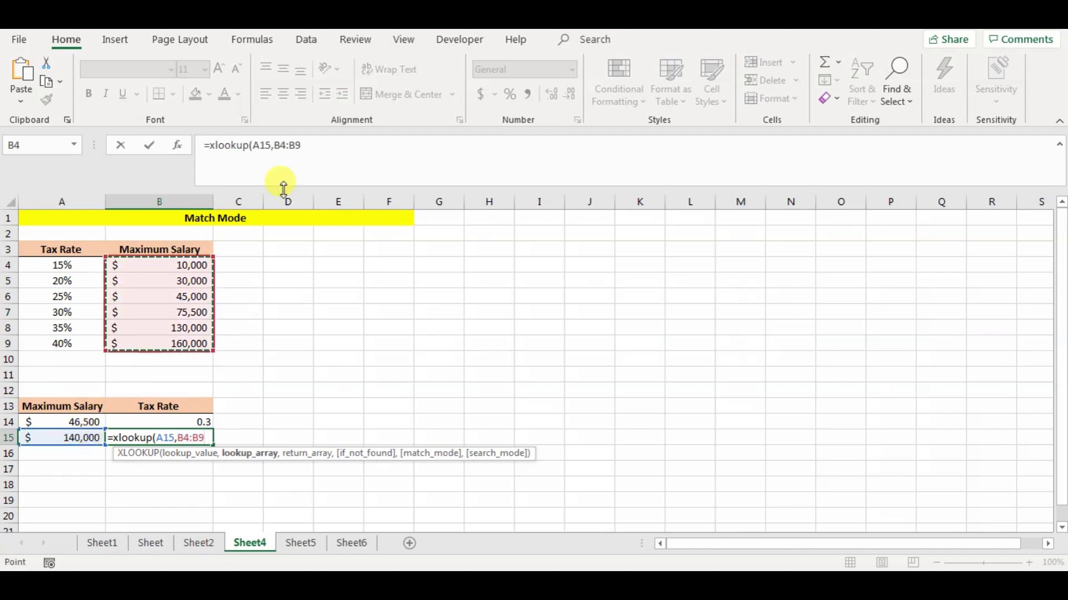
pyautogui.moveTo(304, 144); pyautogui.dragTo(281, 143)
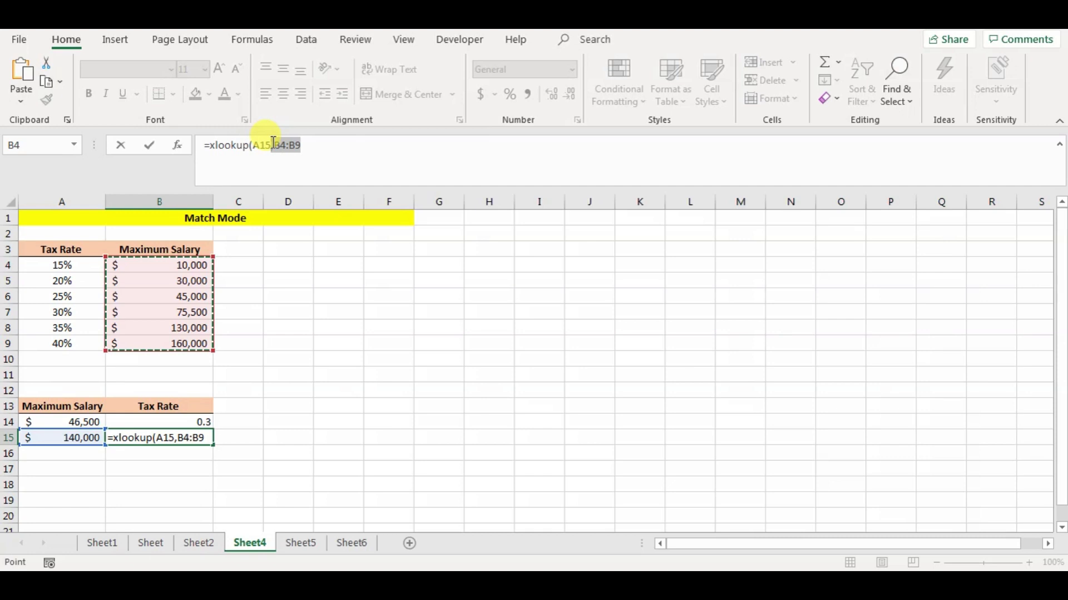
pyautogui.moveTo(273, 143); pyautogui.dragTo(277, 143)
pyautogui.press('F4')
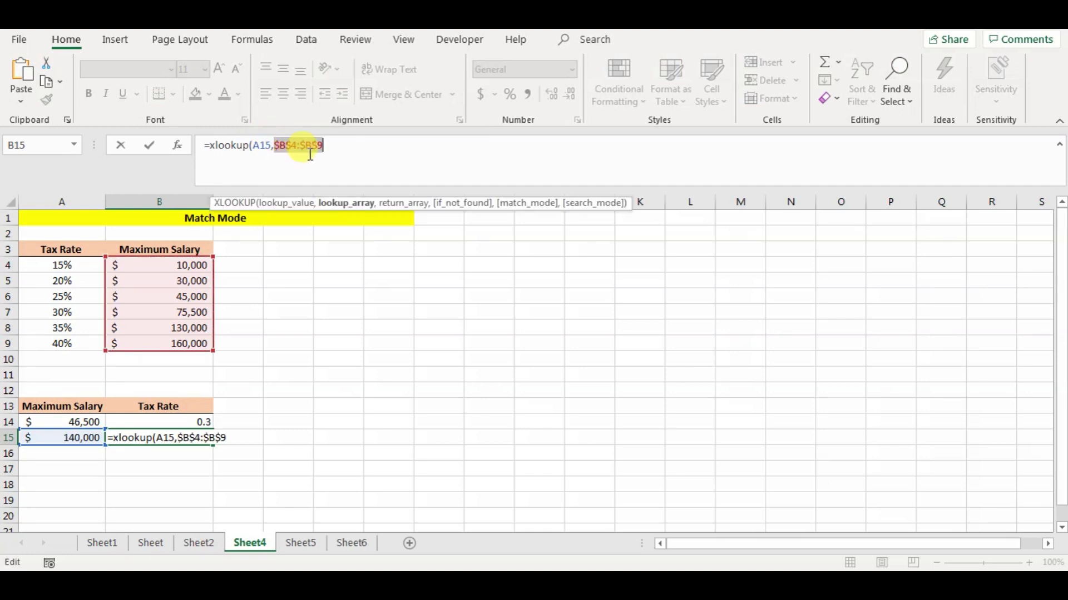
pyautogui.click(336, 143)
pyautogui.write(',')
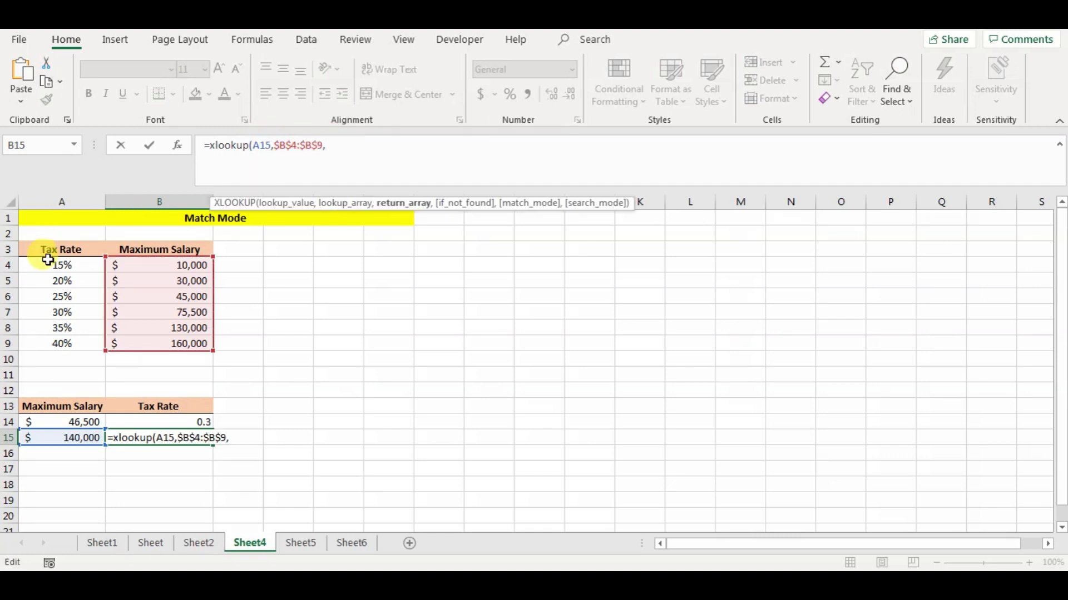
# Step: Add the Tax Rate values as return array in the B15 formula, using the absolute reference $A$4:$A$9
pyautogui.moveTo(56, 265); pyautogui.dragTo(56, 347)
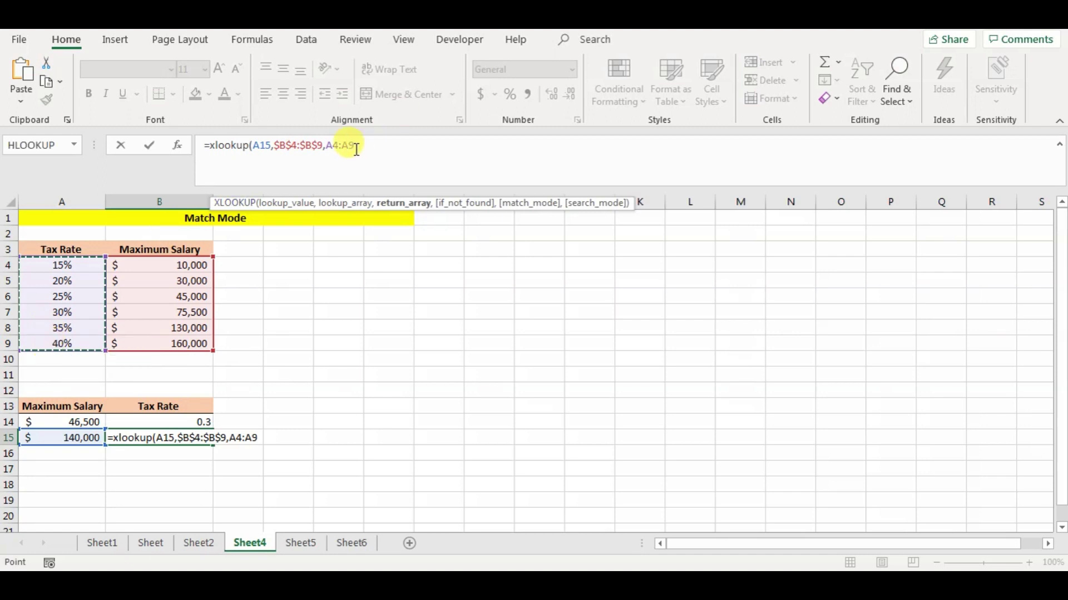
pyautogui.moveTo(355, 145); pyautogui.dragTo(329, 145)
pyautogui.press('F4')
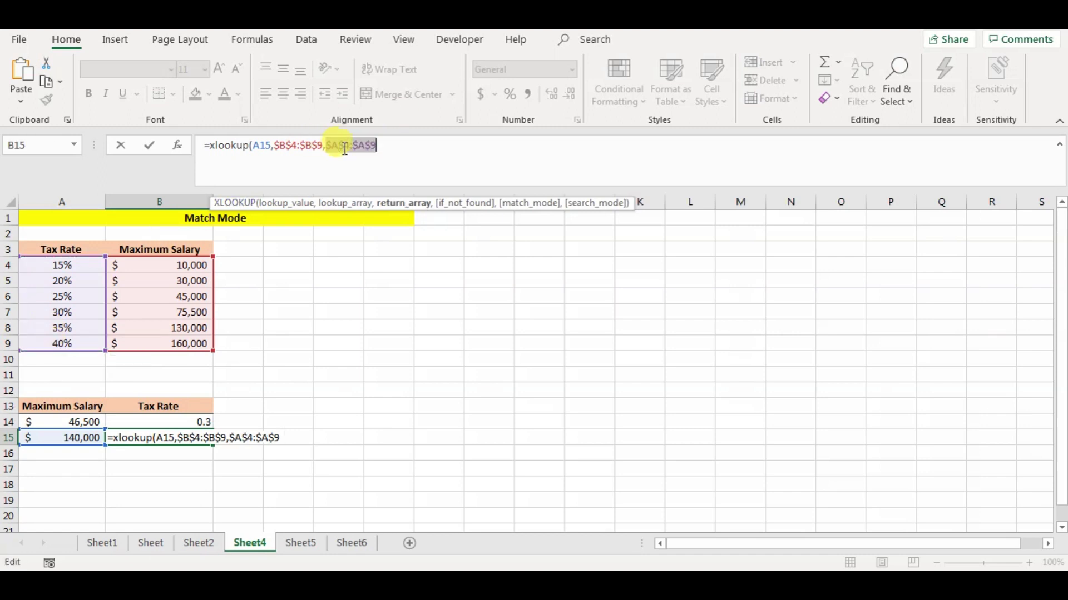
pyautogui.click(386, 147)
pyautogui.write(',')
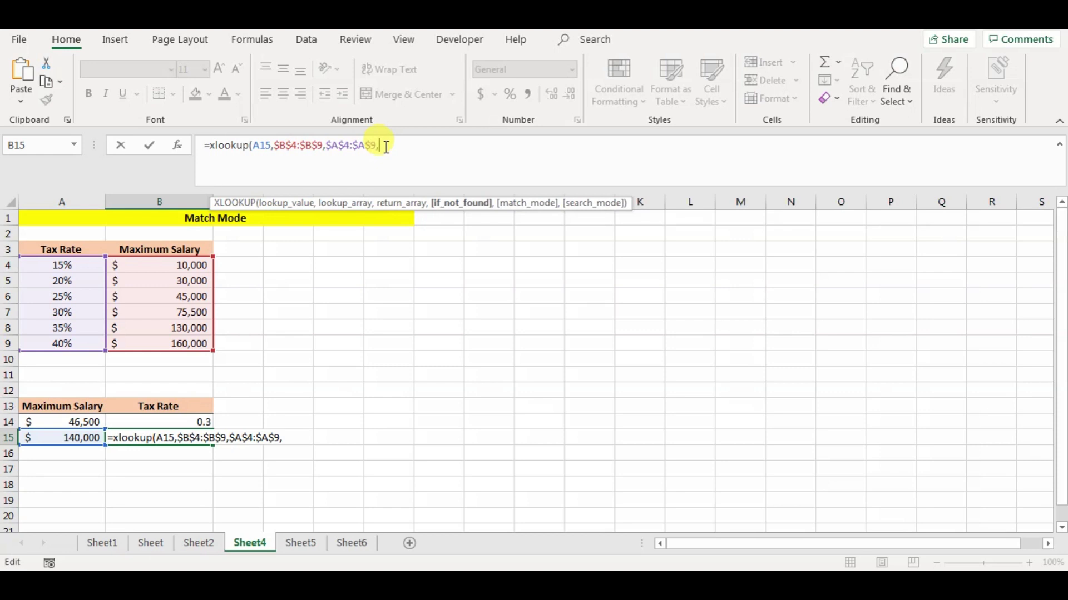
# Step: Leave if_not_found empty in the B15 formula and complete it with match_mode 1
pyautogui.write(',')
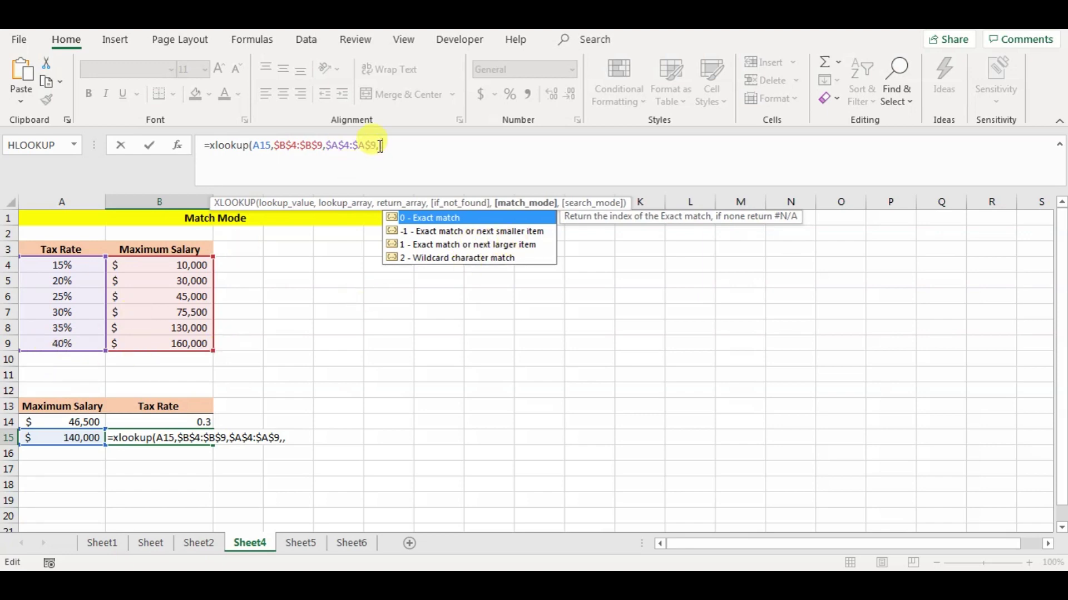
pyautogui.write('1)')
pyautogui.press('Return')
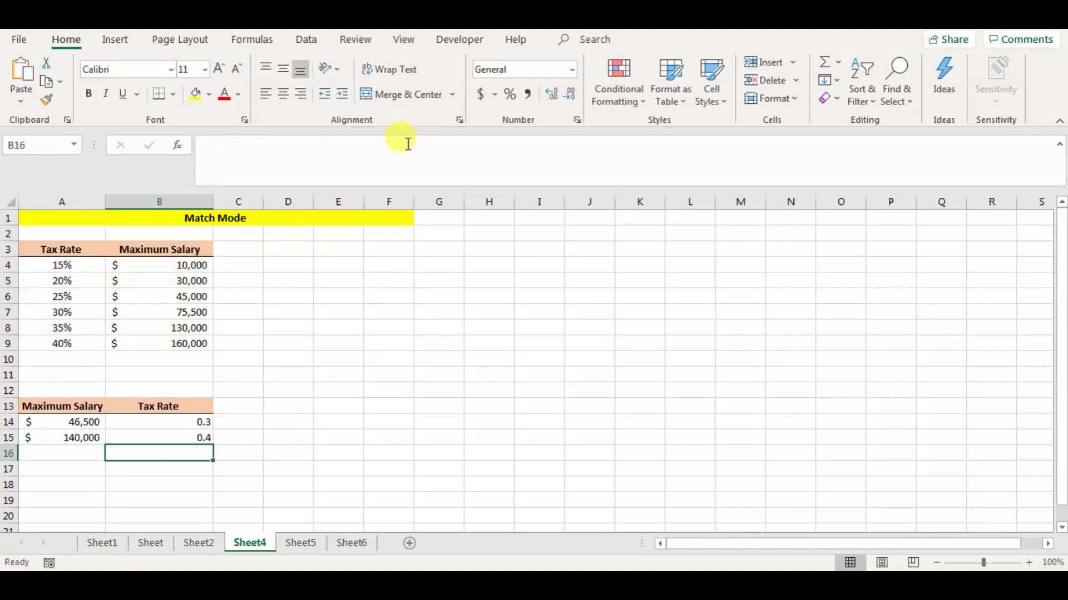
# Step: Format the Tax Rate results in B14:B15 as percentages
pyautogui.moveTo(201, 421); pyautogui.dragTo(198, 442)
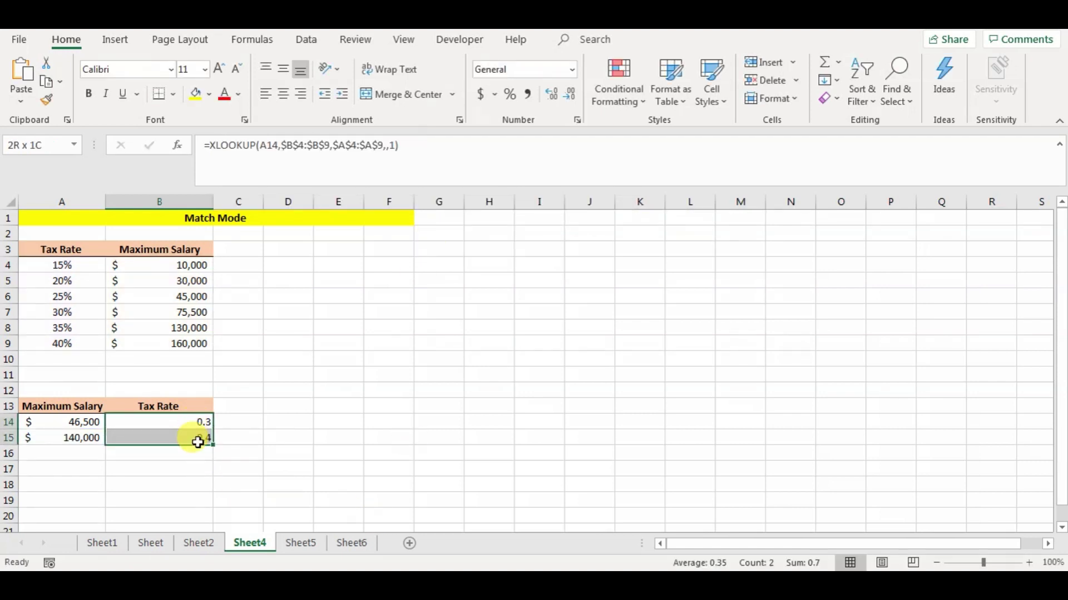
pyautogui.click(510, 94)
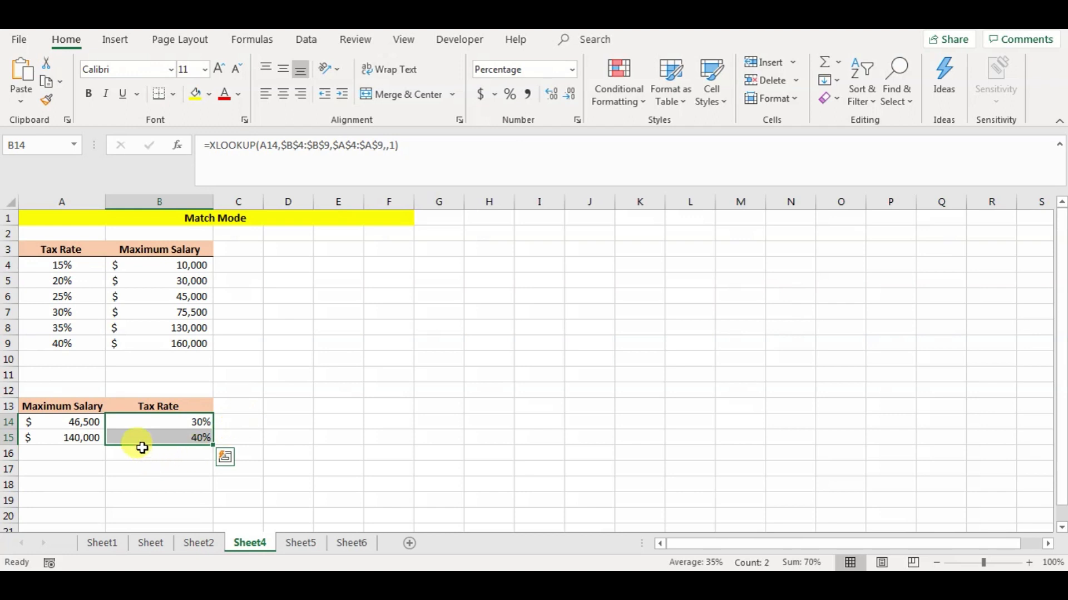